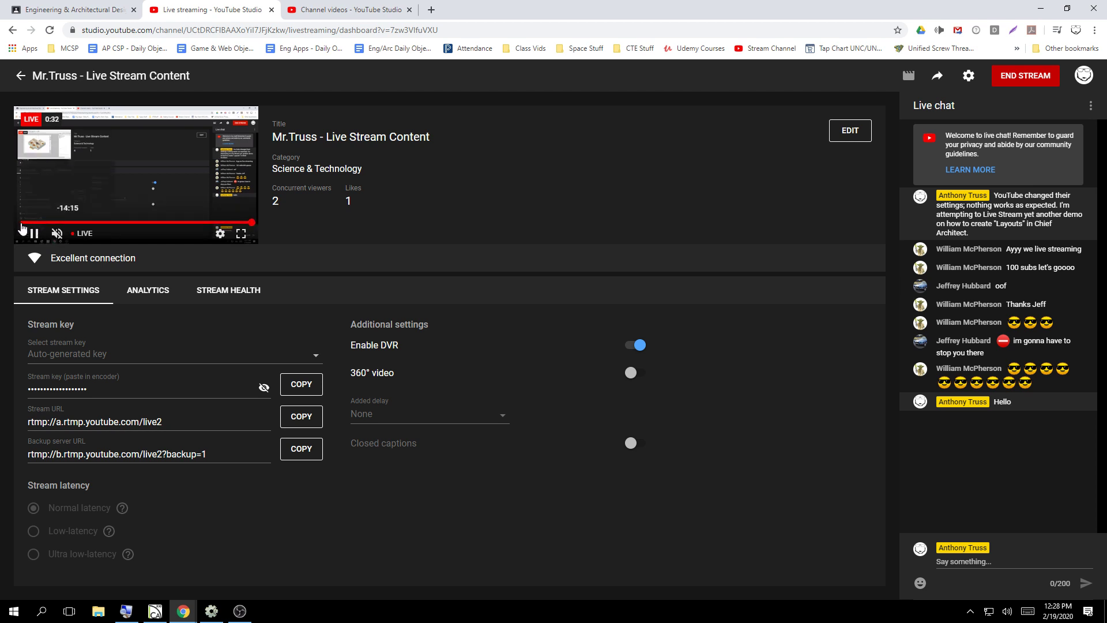
# - Check that the Classroom Layouts post's rtmp://a.rtmp.youtube.com/live2 link matches the YouTube Studio stream URL
pyautogui.click(51, 5)
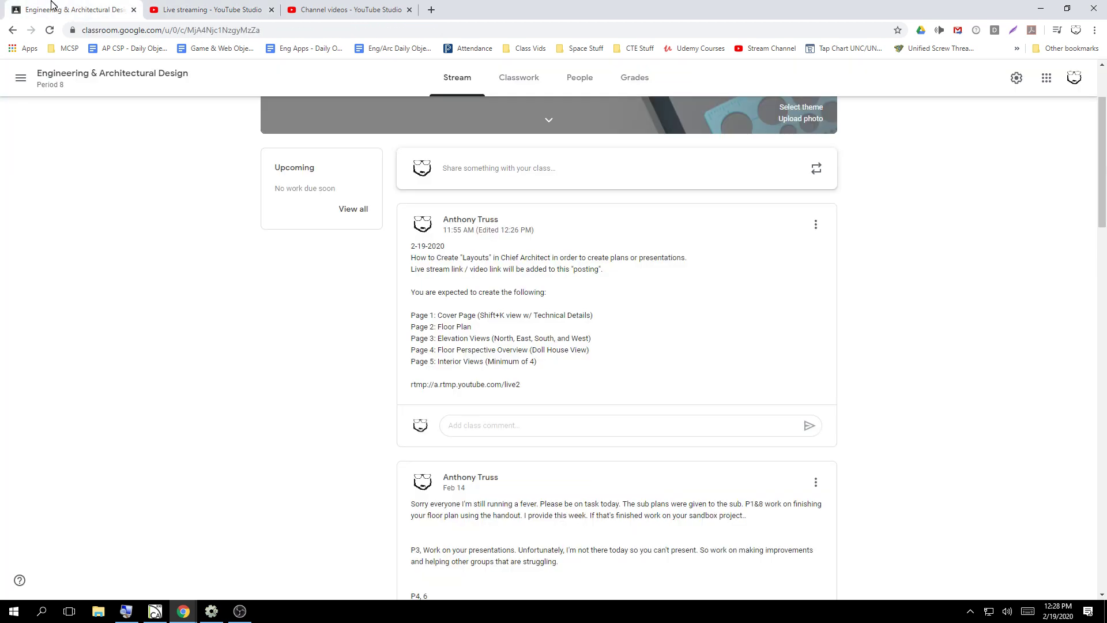
pyautogui.moveTo(526, 386); pyautogui.dragTo(403, 385)
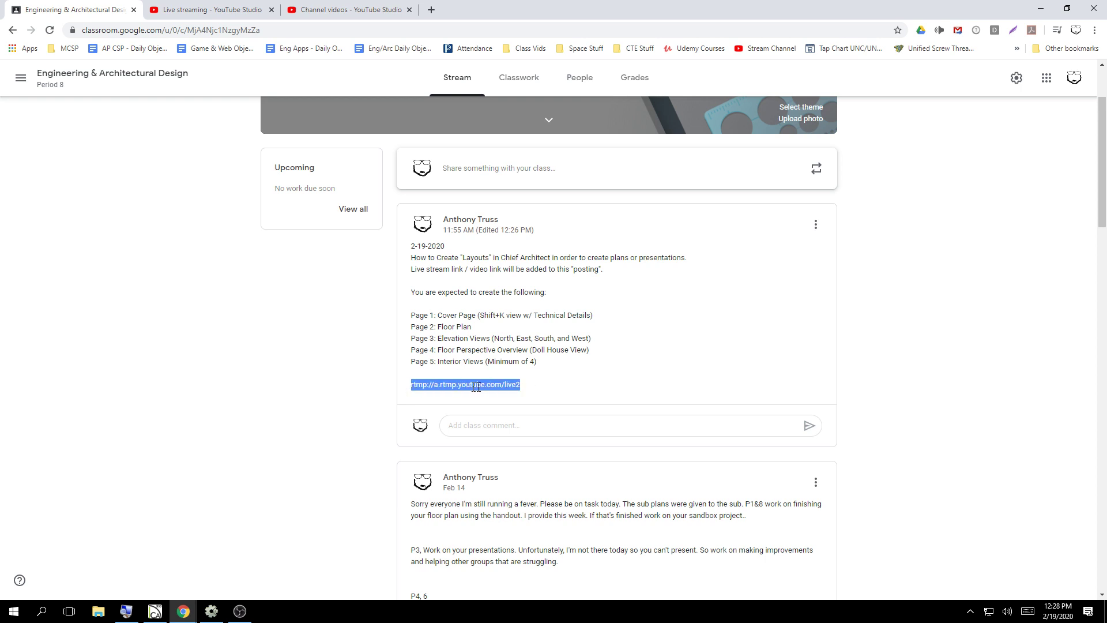
pyautogui.click(527, 390)
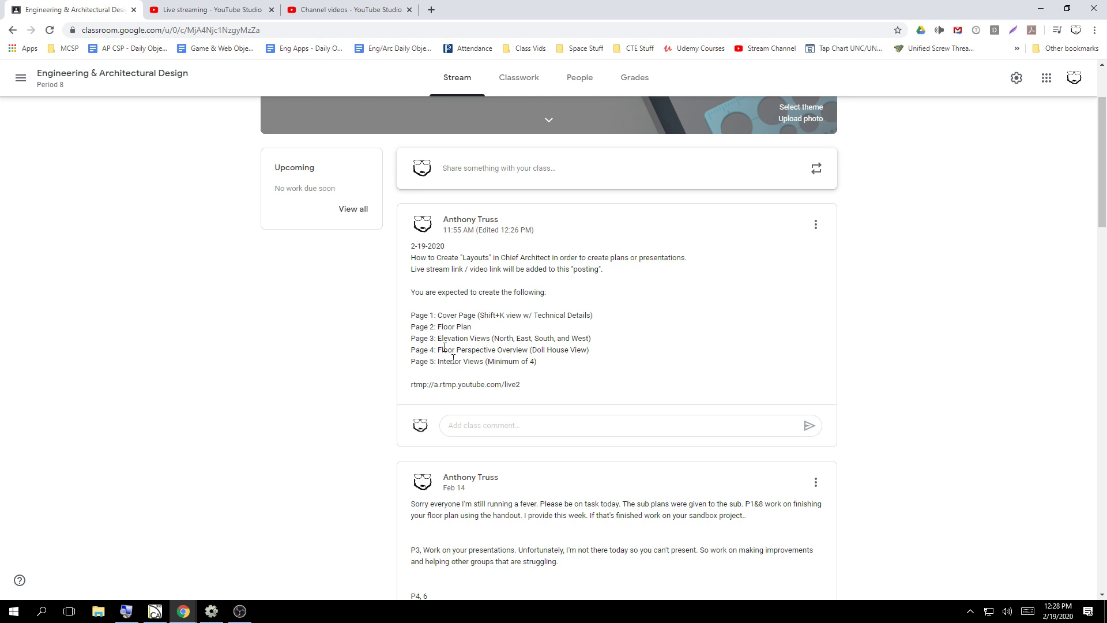
pyautogui.click(218, 10)
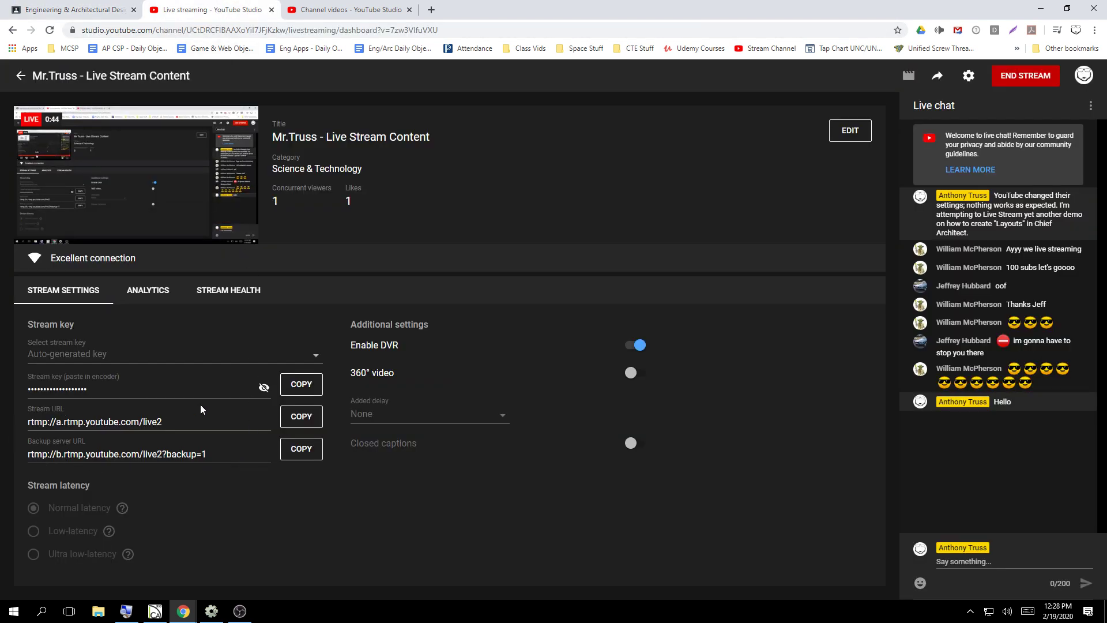
pyautogui.click(89, 6)
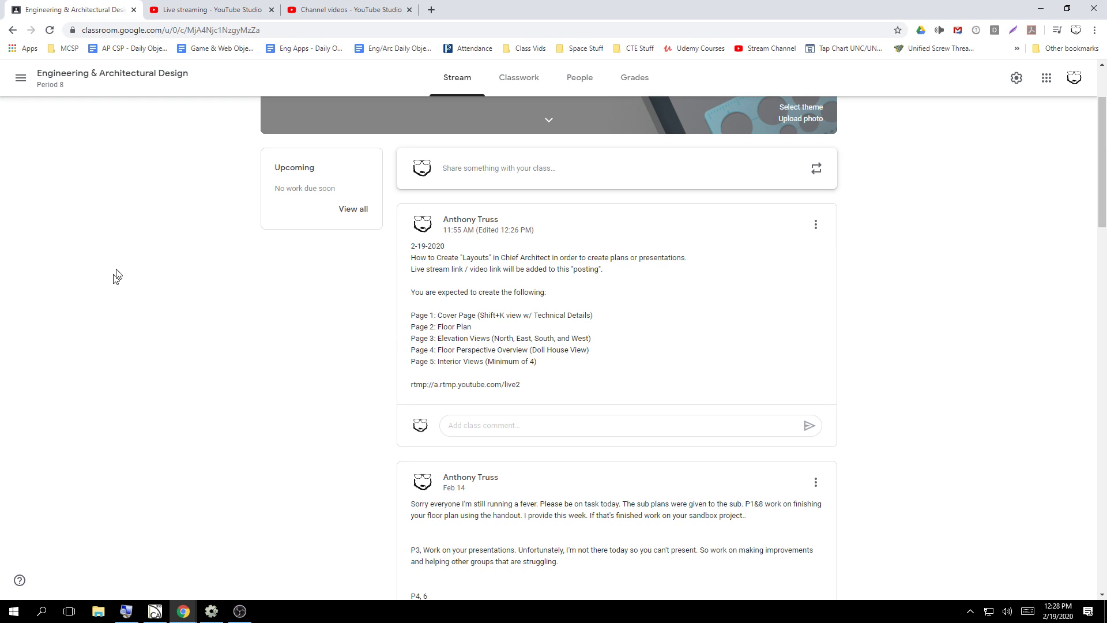
# - Restore Chrome down with Win+Down and orbit Chief Architect's 3D overview toward the deck and back door
pyautogui.press('super+Down')
pyautogui.press('super+Down')
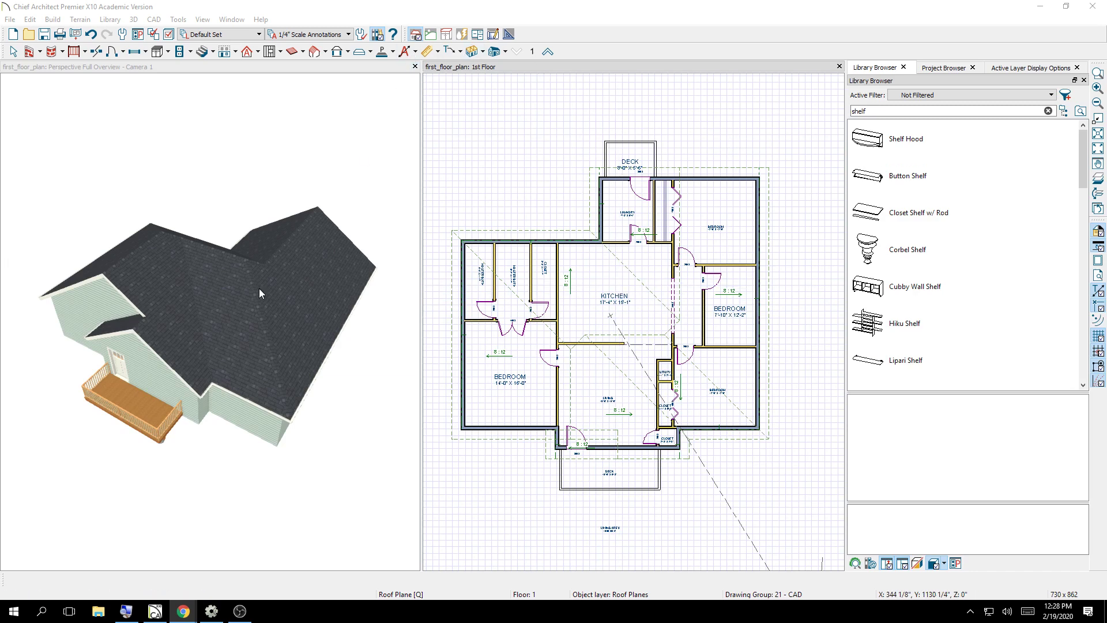
pyautogui.click(223, 212)
pyautogui.click(177, 141)
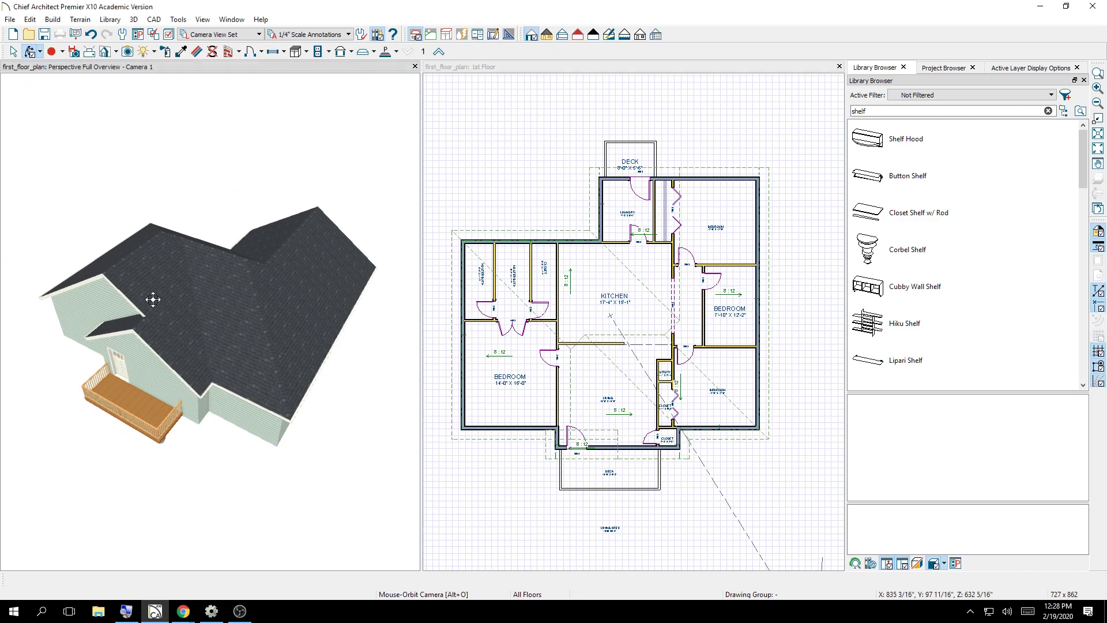
pyautogui.moveTo(151, 299); pyautogui.dragTo(198, 282)
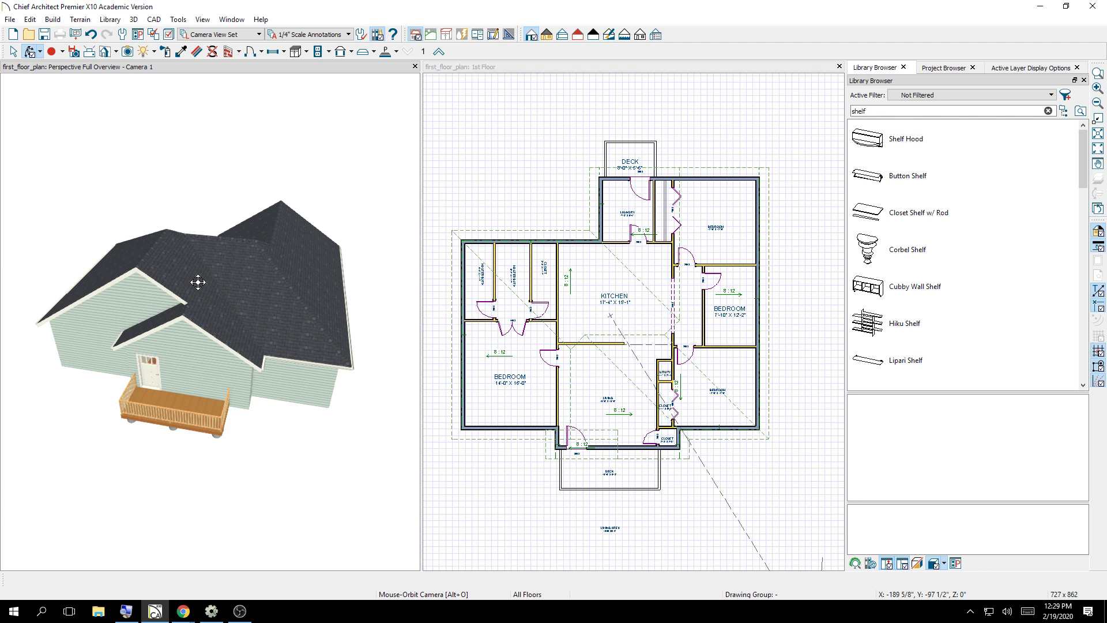
# - Close the 3D overview view, leaving the 1st floor plan showing
pyautogui.click(414, 68)
pyautogui.scroll(-5, 403, 332)
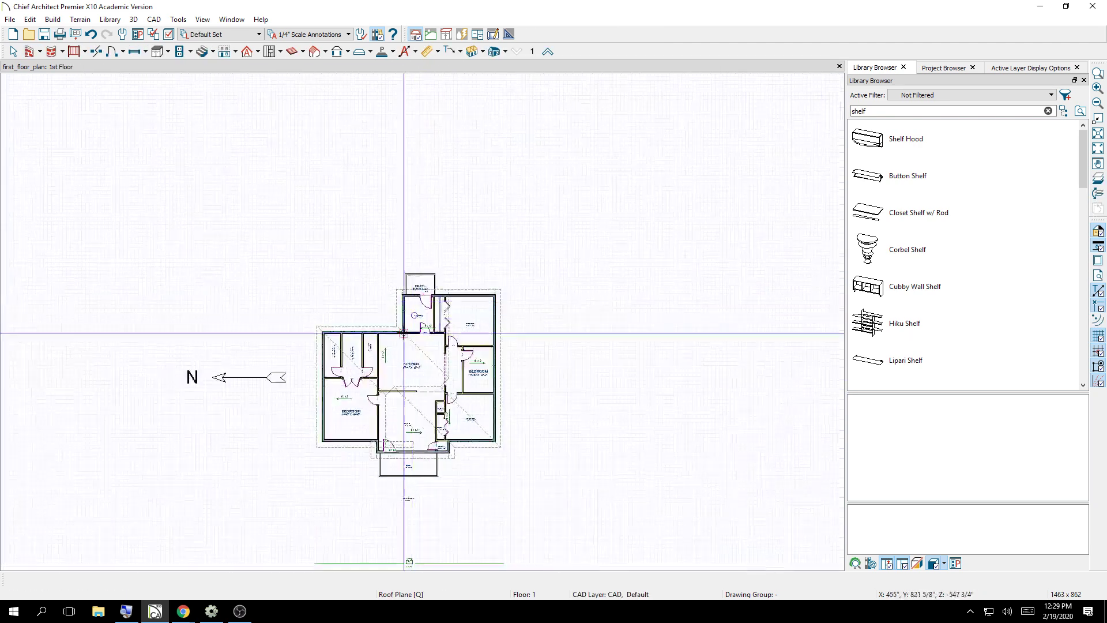
pyautogui.scroll(-1, 378, 507)
pyautogui.scroll(4, 383, 501)
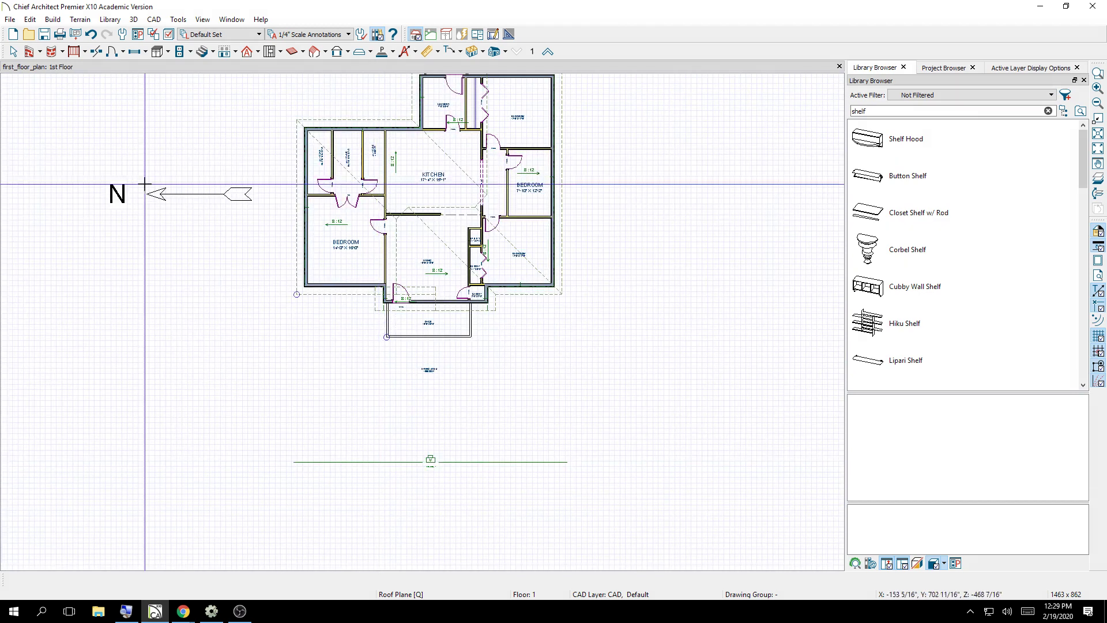
# - Select the saved camera symbol below the plan and delete it, confirming with Yes
pyautogui.press('space')
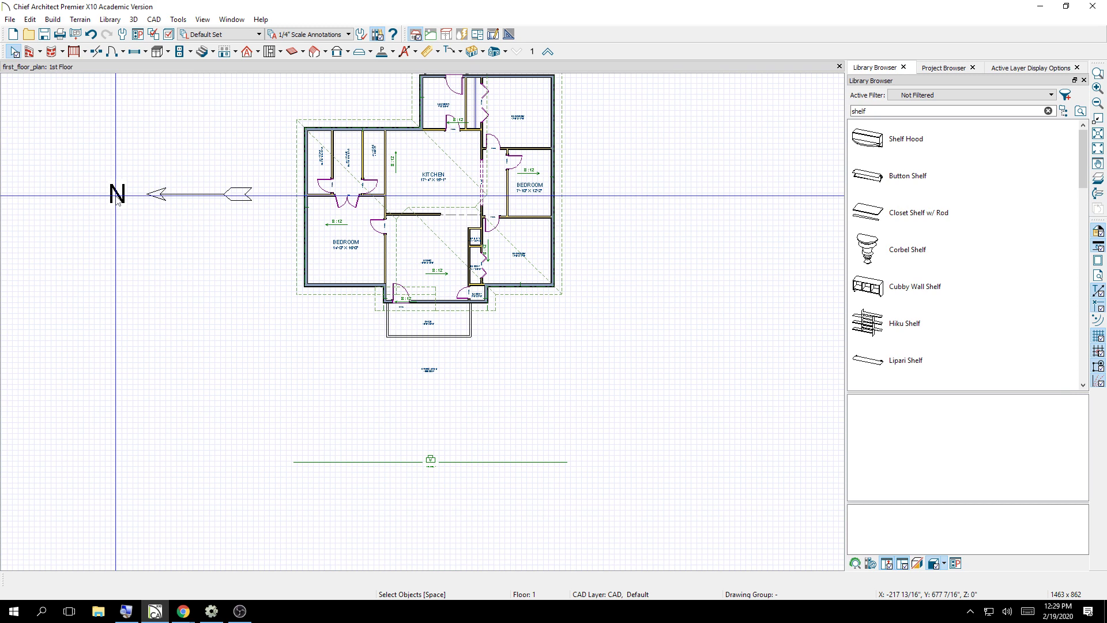
pyautogui.moveTo(462, 433); pyautogui.dragTo(415, 492)
pyautogui.press('Delete')
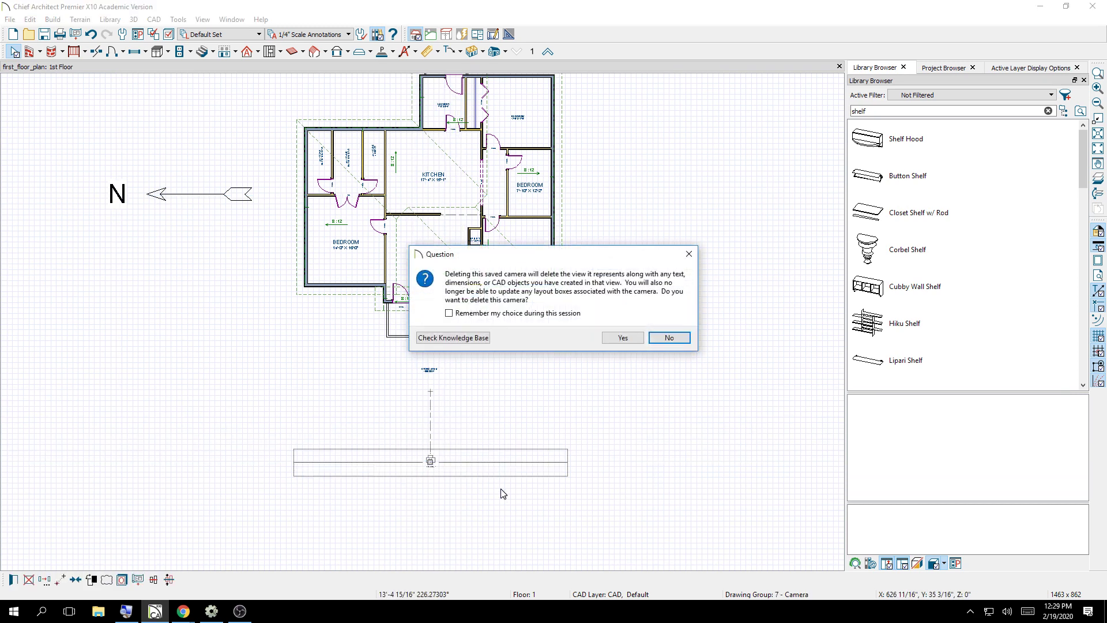
pyautogui.click(627, 338)
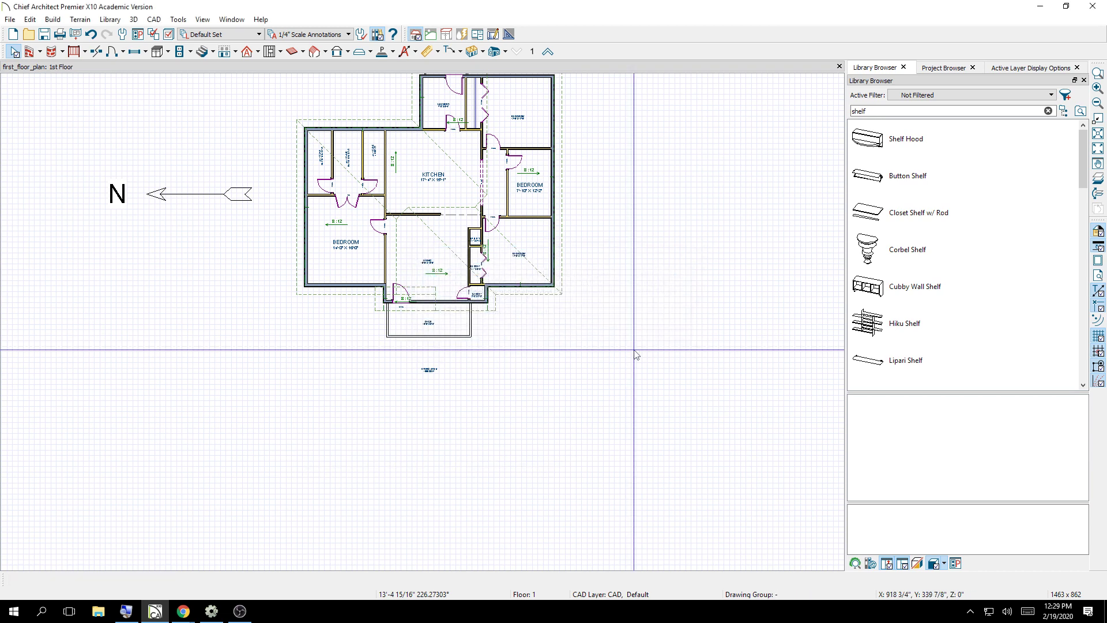
pyautogui.scroll(-2, 631, 398)
pyautogui.scroll(1, 665, 194)
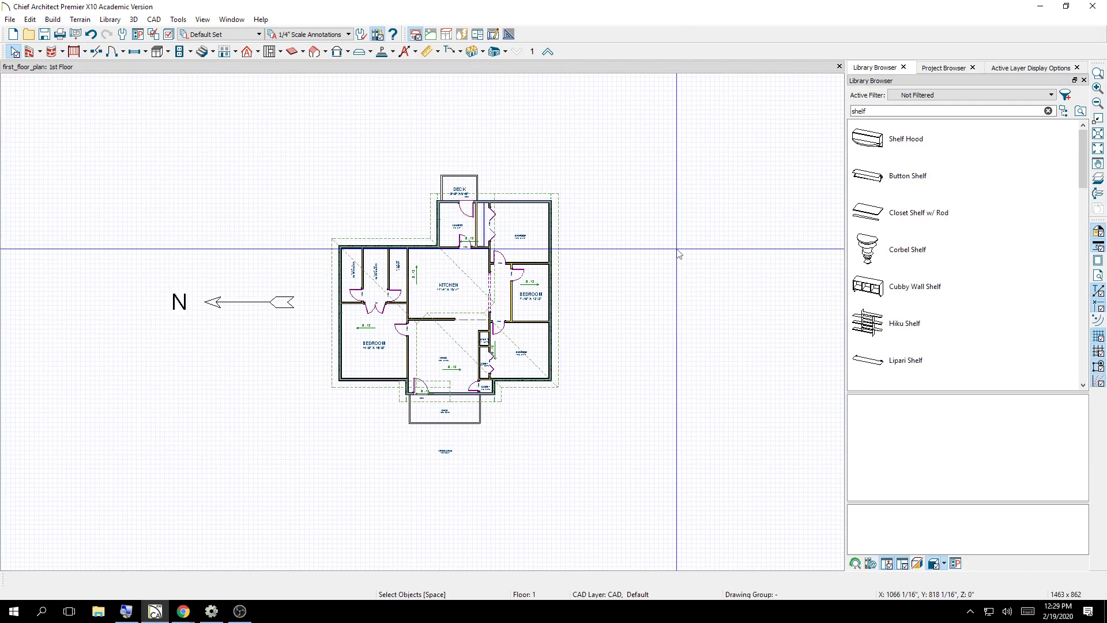
pyautogui.click(154, 22)
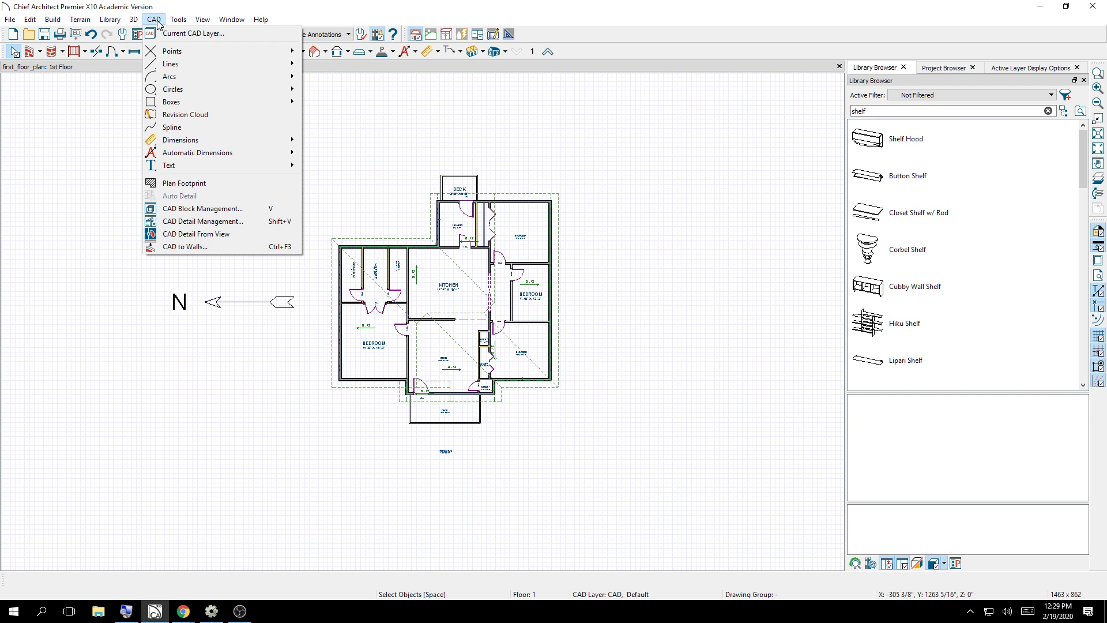
pyautogui.moveTo(178, 64)
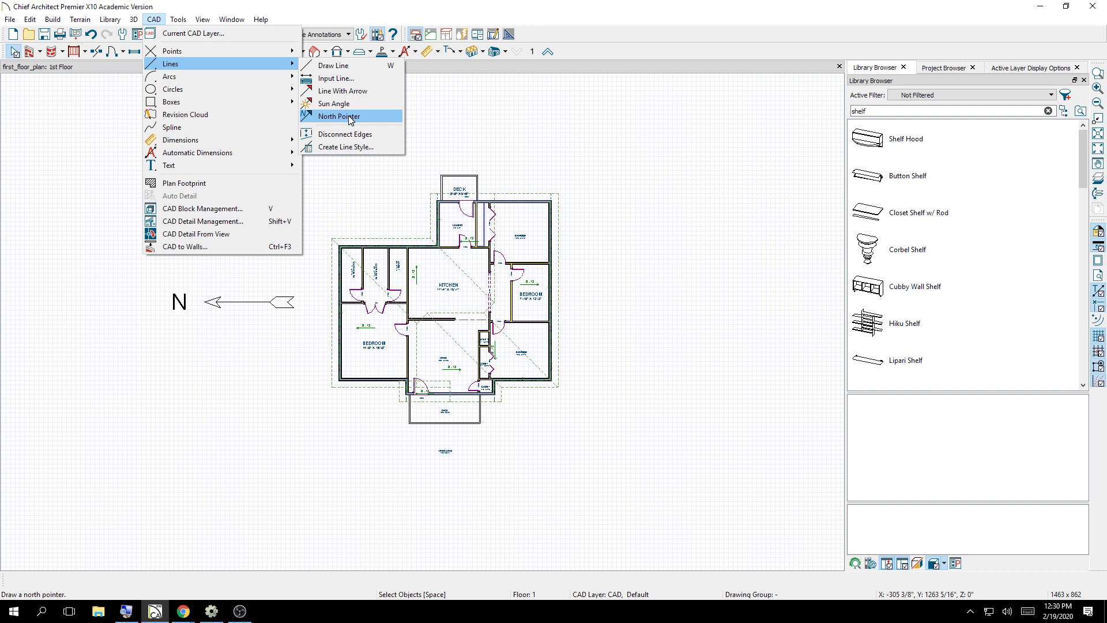
pyautogui.click(339, 117)
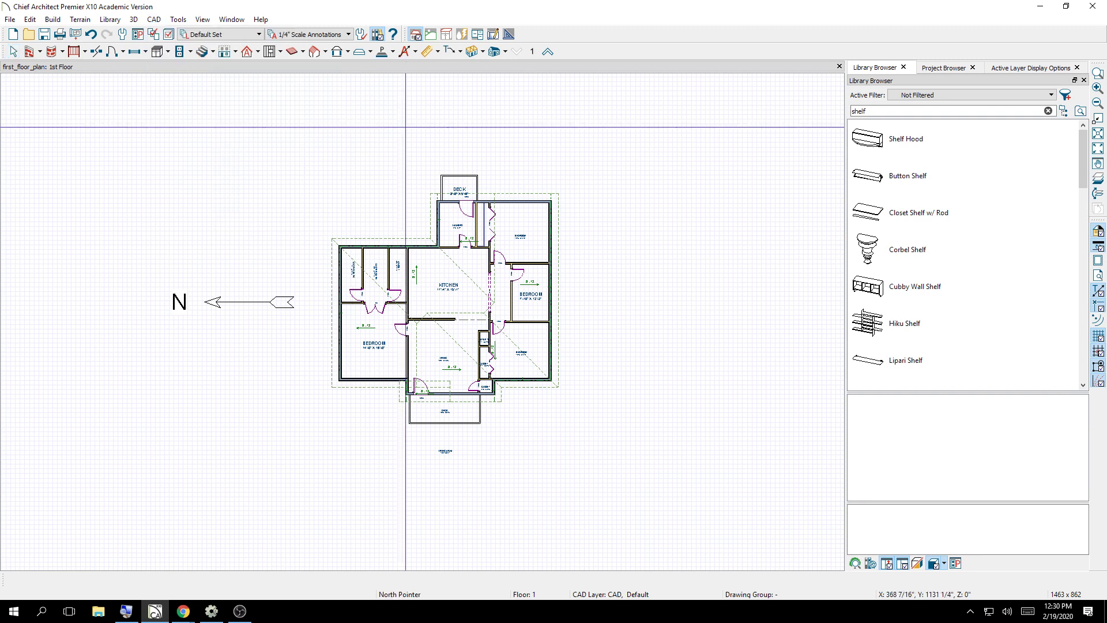
pyautogui.moveTo(375, 154)
pyautogui.mouseDown()
pyautogui.moveTo(130, 172)
pyautogui.moveTo(309, 165)
pyautogui.moveTo(109, 161)
pyautogui.moveTo(413, 407)
pyautogui.moveTo(519, 174)
pyautogui.moveTo(167, 106)
pyautogui.moveTo(148, 289)
pyautogui.moveTo(148, 222)
pyautogui.moveTo(147, 251)
pyautogui.mouseUp()
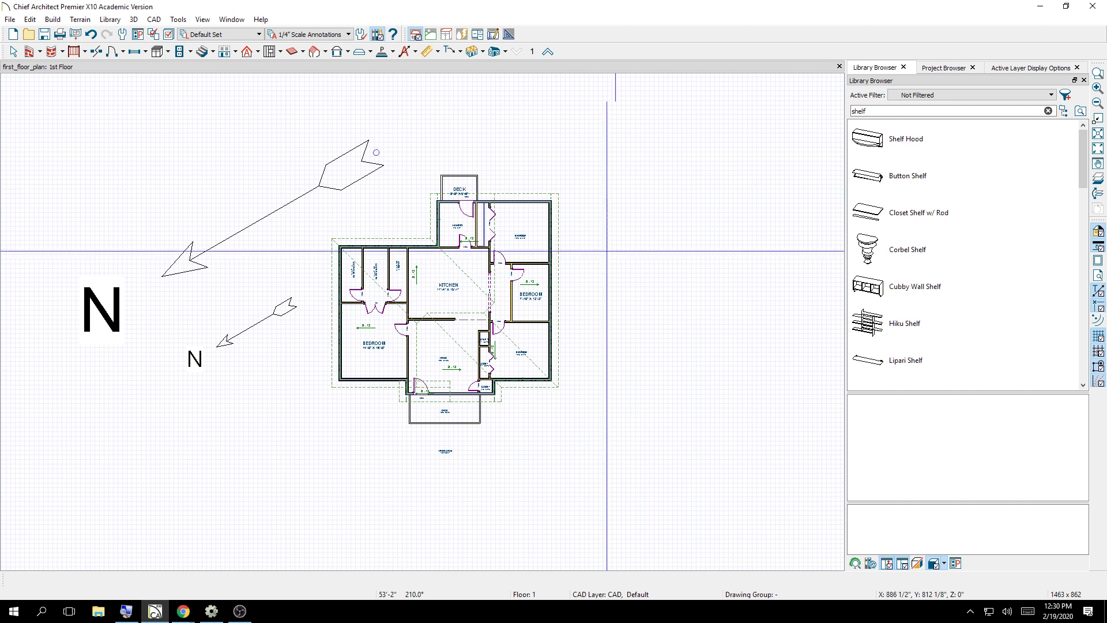
pyautogui.moveTo(656, 331); pyautogui.dragTo(714, 214)
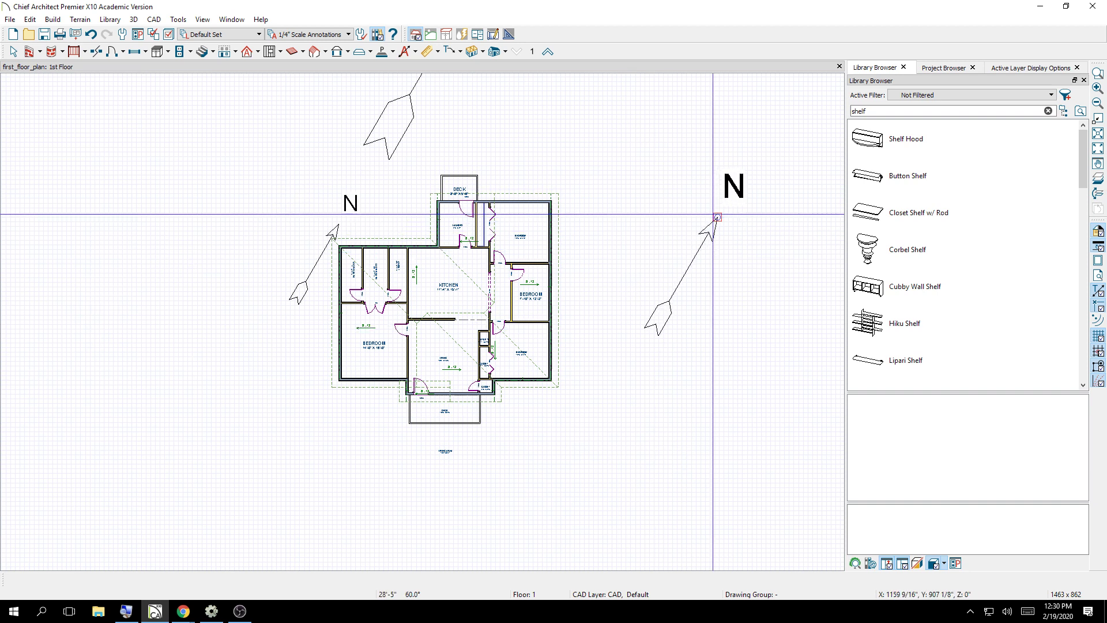
pyautogui.moveTo(713, 214); pyautogui.dragTo(713, 215)
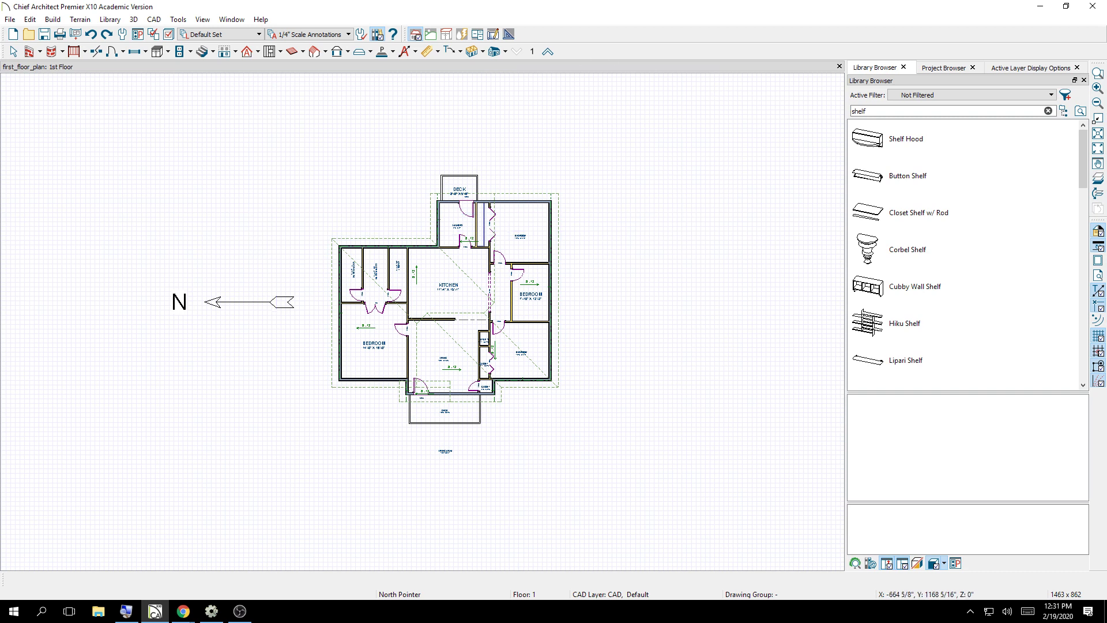
pyautogui.click(183, 610)
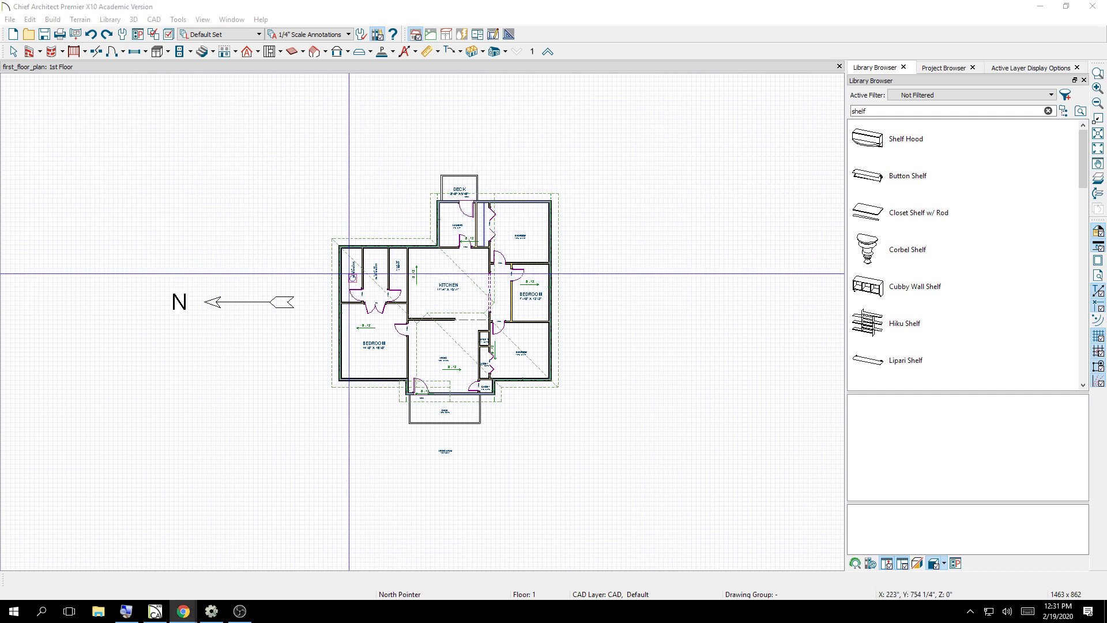
# - Zoom the floor plan, then create a new blank layout, Untitled 3, with sheet A-1
pyautogui.scroll(-1, 471, 305)
pyautogui.scroll(5, 390, 170)
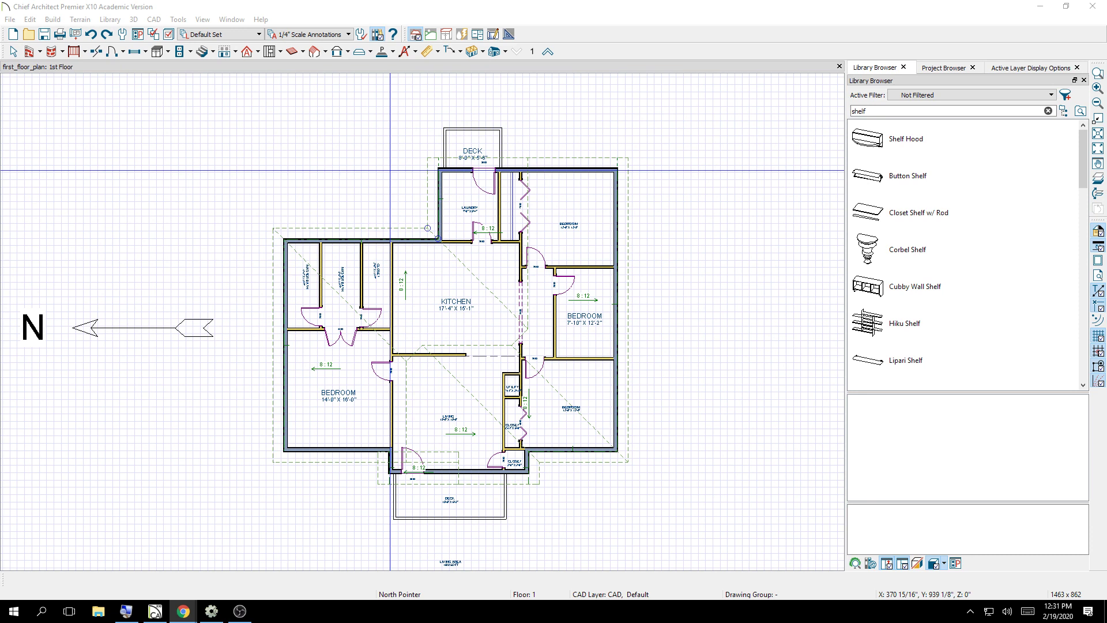
pyautogui.click(14, 20)
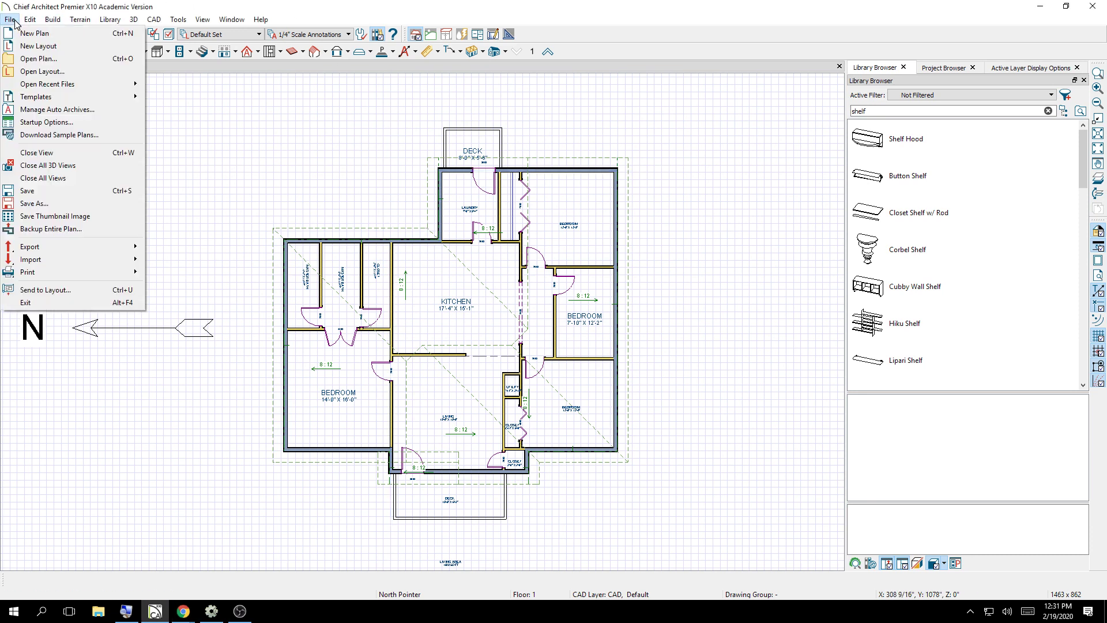
pyautogui.click(29, 46)
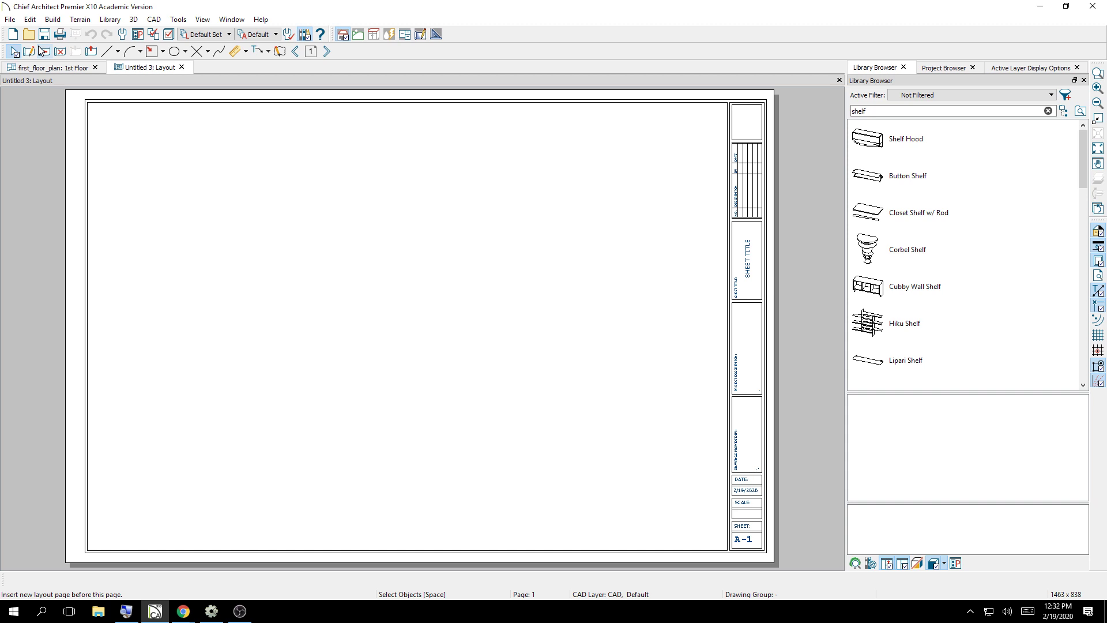
# - From the 1st floor plan, open a Full Overview (F9) orbited toward the deck and back door
pyautogui.click(70, 72)
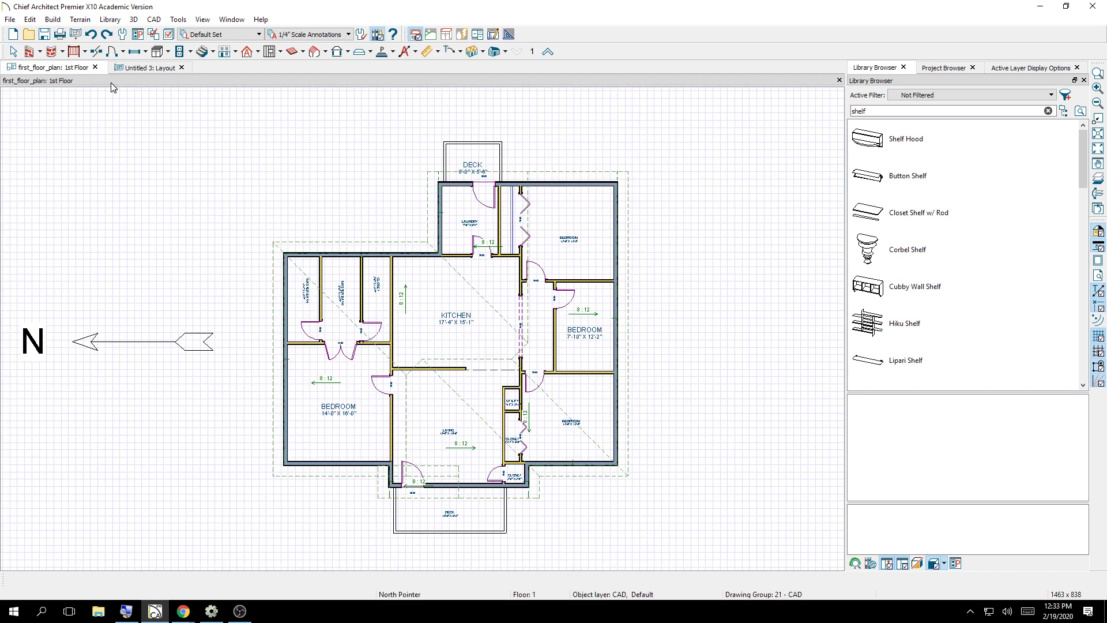
pyautogui.press('F9')
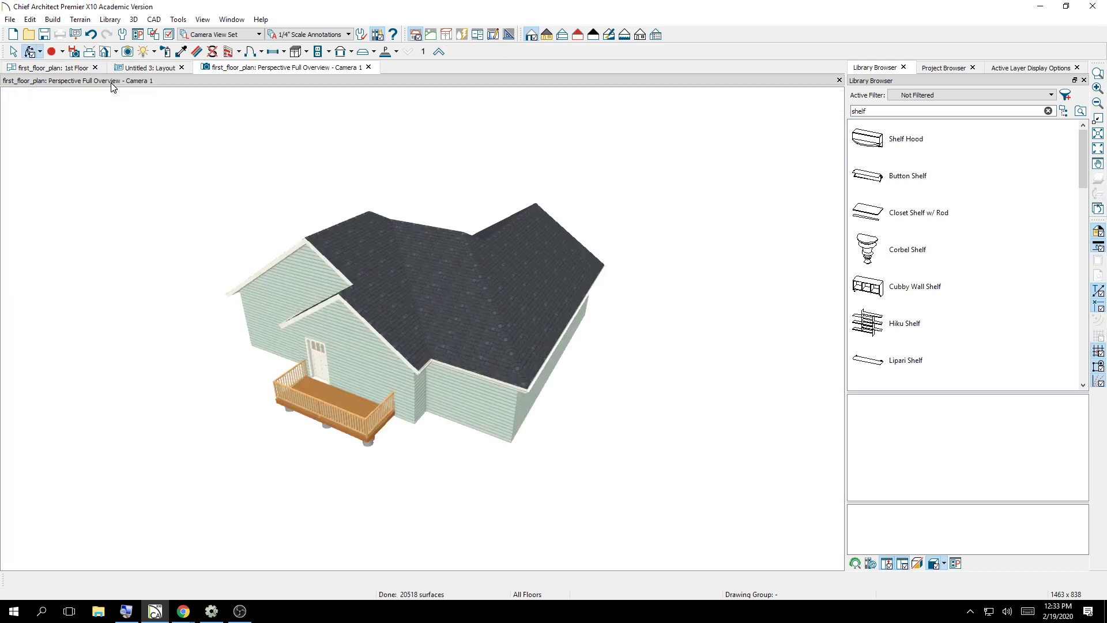
pyautogui.moveTo(361, 285); pyautogui.dragTo(313, 236)
pyautogui.scroll(3, 313, 236)
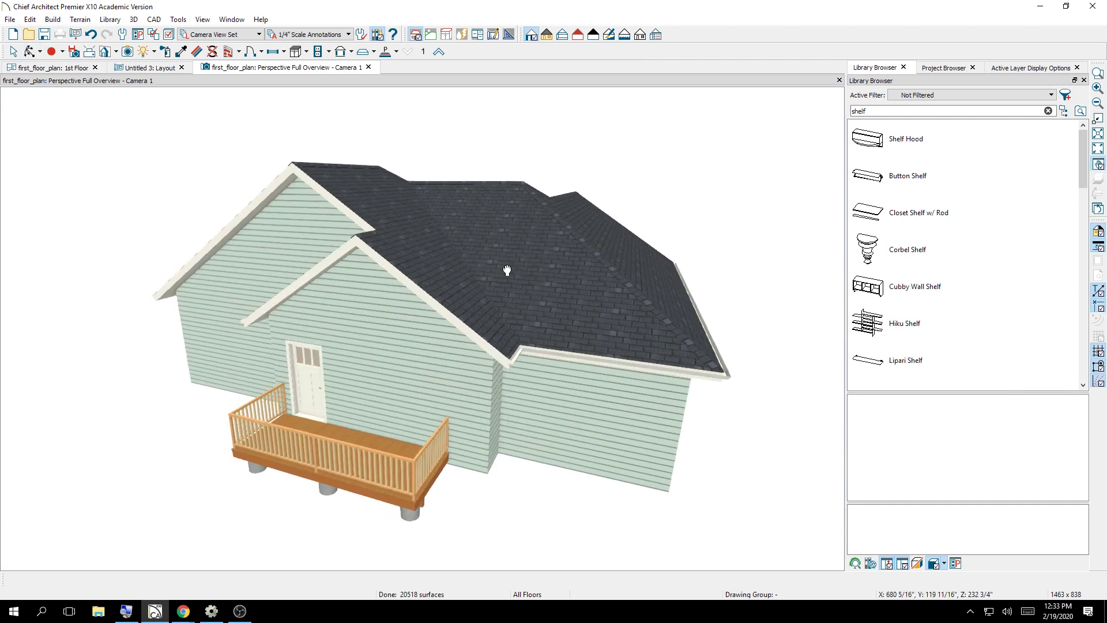
pyautogui.moveTo(514, 267); pyautogui.dragTo(469, 255)
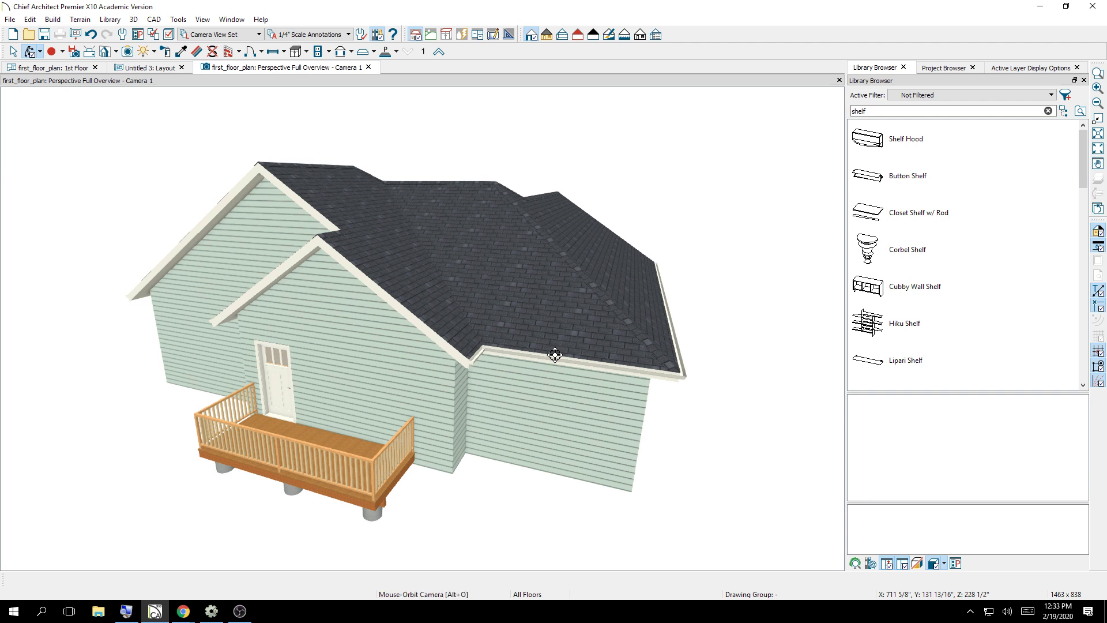
pyautogui.click(9, 19)
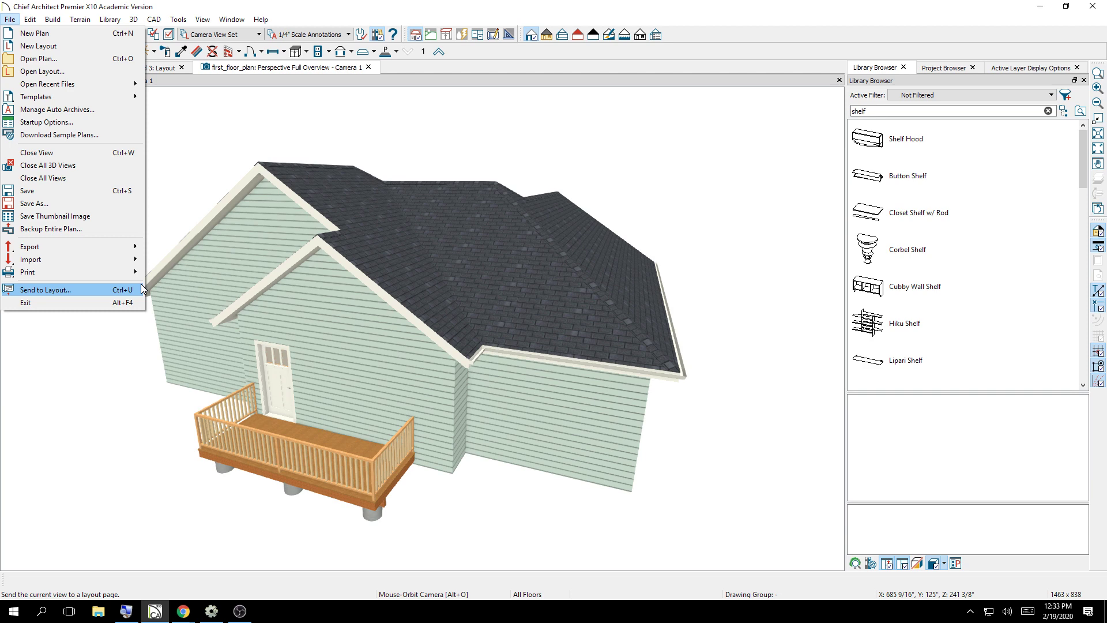
# - Send the current 3D overview to layout page 1 as a Current Screen As Image
pyautogui.click(140, 283)
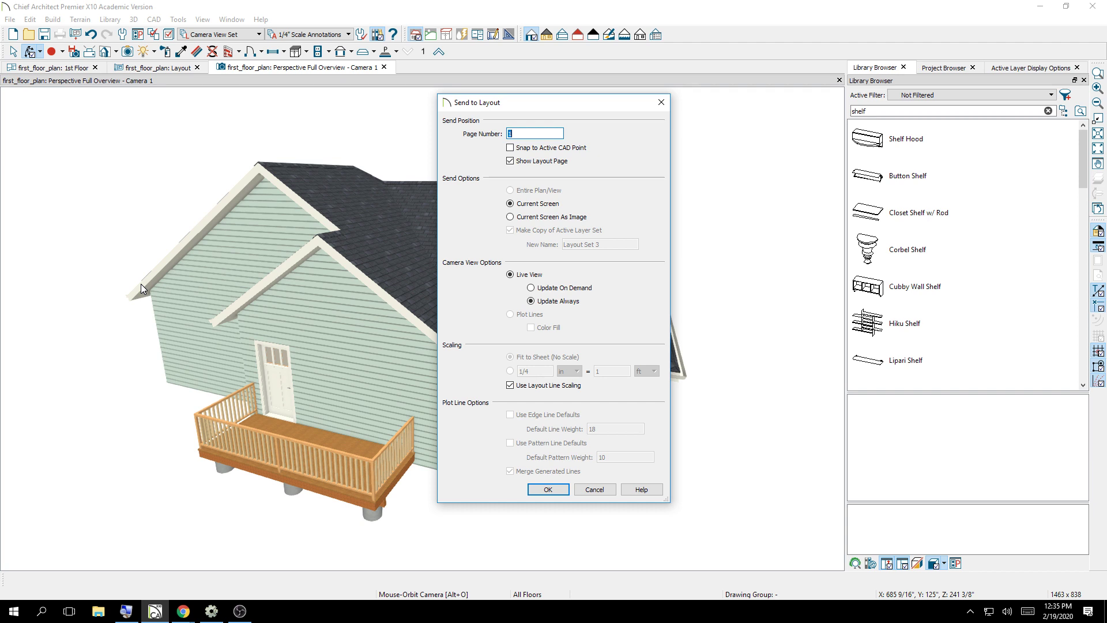
pyautogui.click(510, 217)
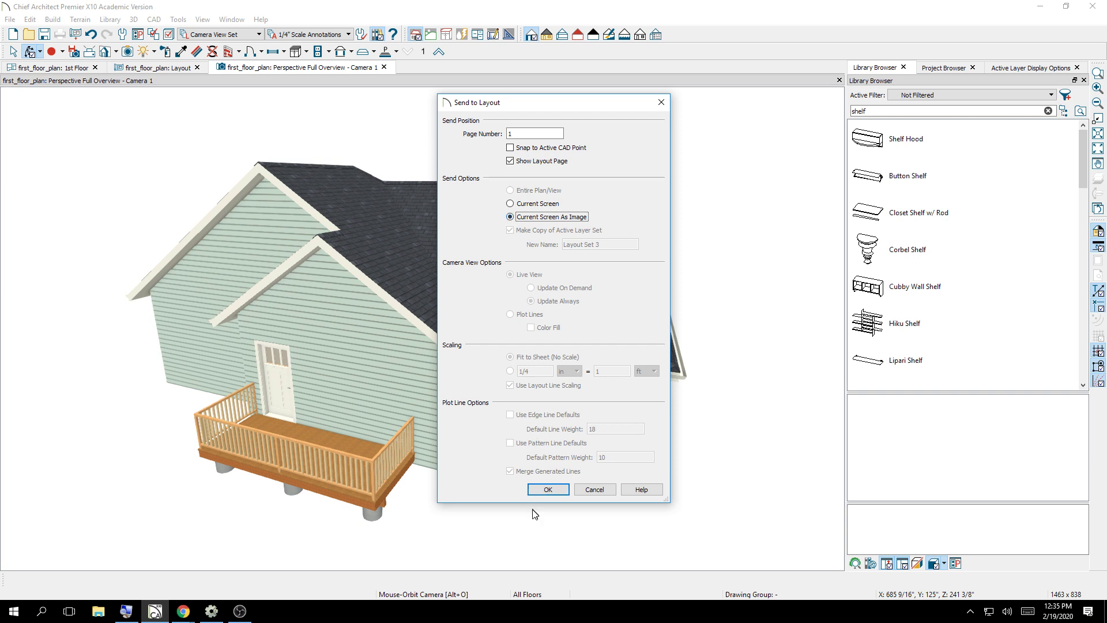
pyautogui.click(557, 490)
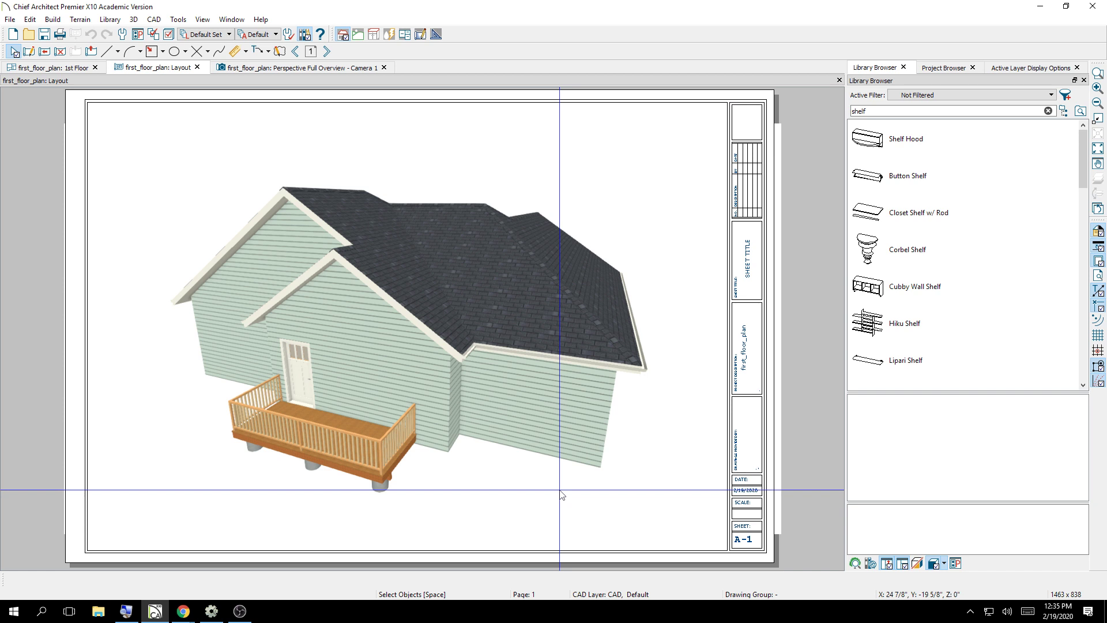
# - Go to the 1st floor plan, then back to the overview, zooming far out
pyautogui.click(72, 68)
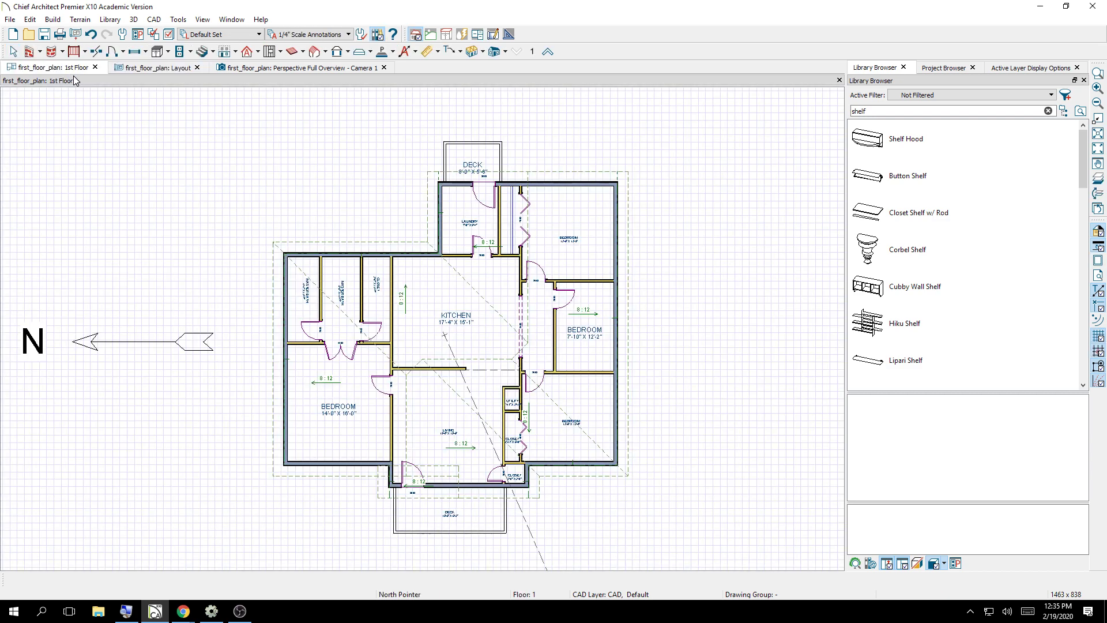
pyautogui.click(299, 68)
pyautogui.scroll(-5, 357, 282)
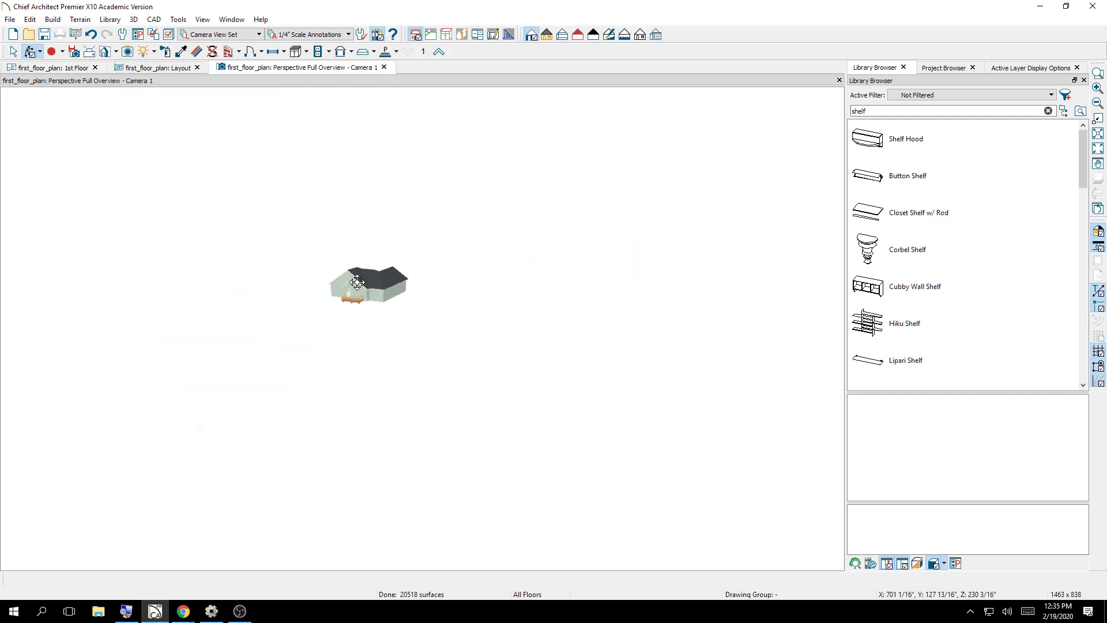
pyautogui.scroll(-1, 268, 238)
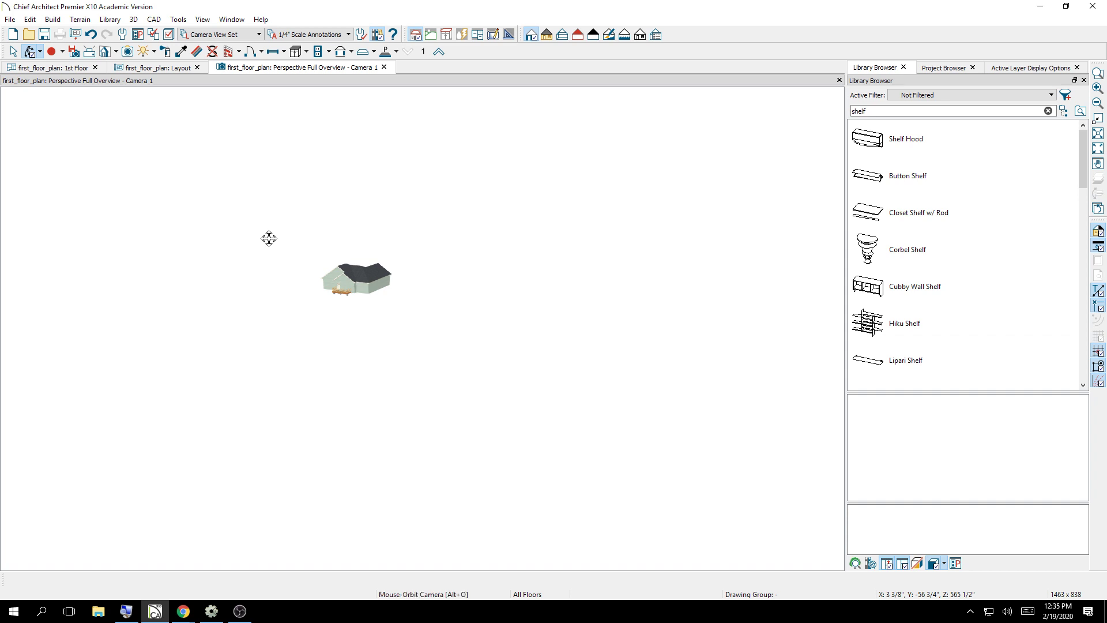
# - Send the zoomed-out house view to layout page 1 as a still image
pyautogui.click(10, 19)
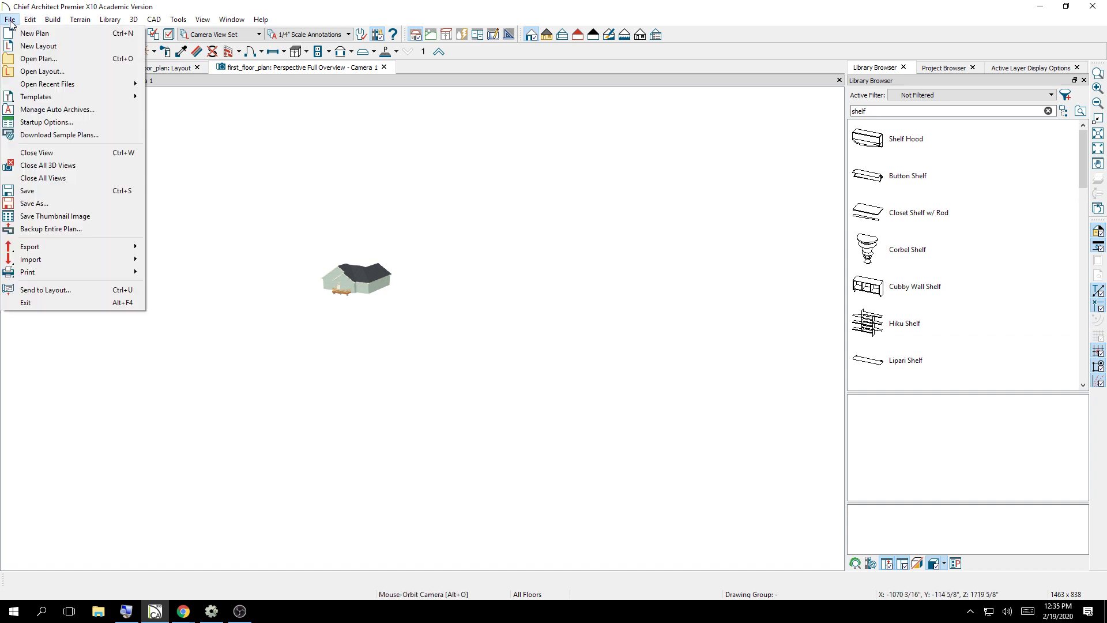
pyautogui.click(66, 292)
pyautogui.click(541, 217)
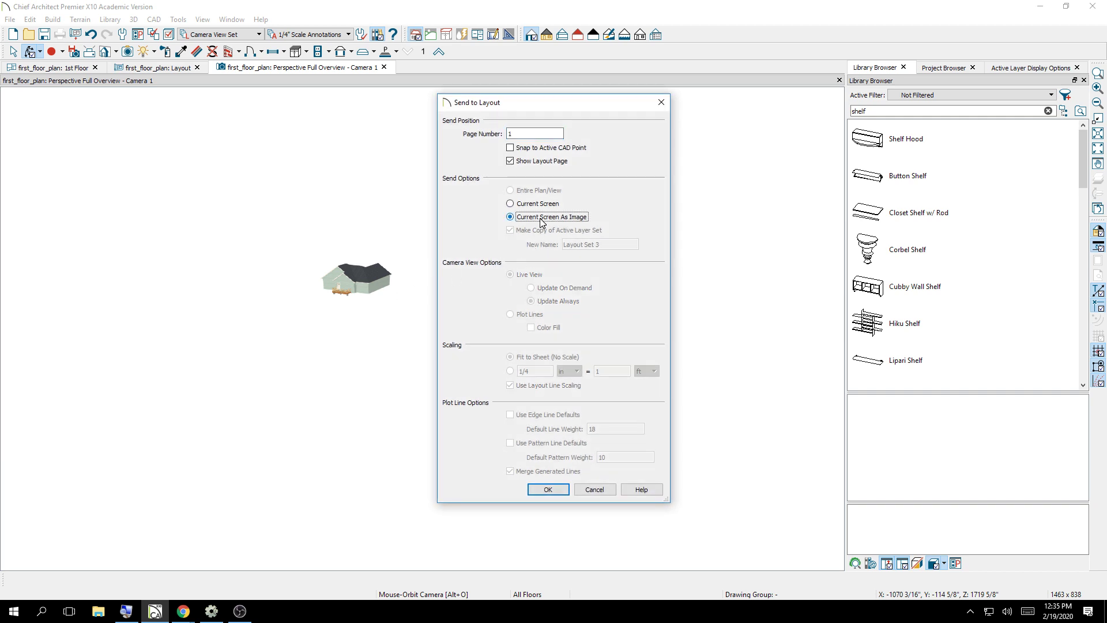
pyautogui.click(548, 489)
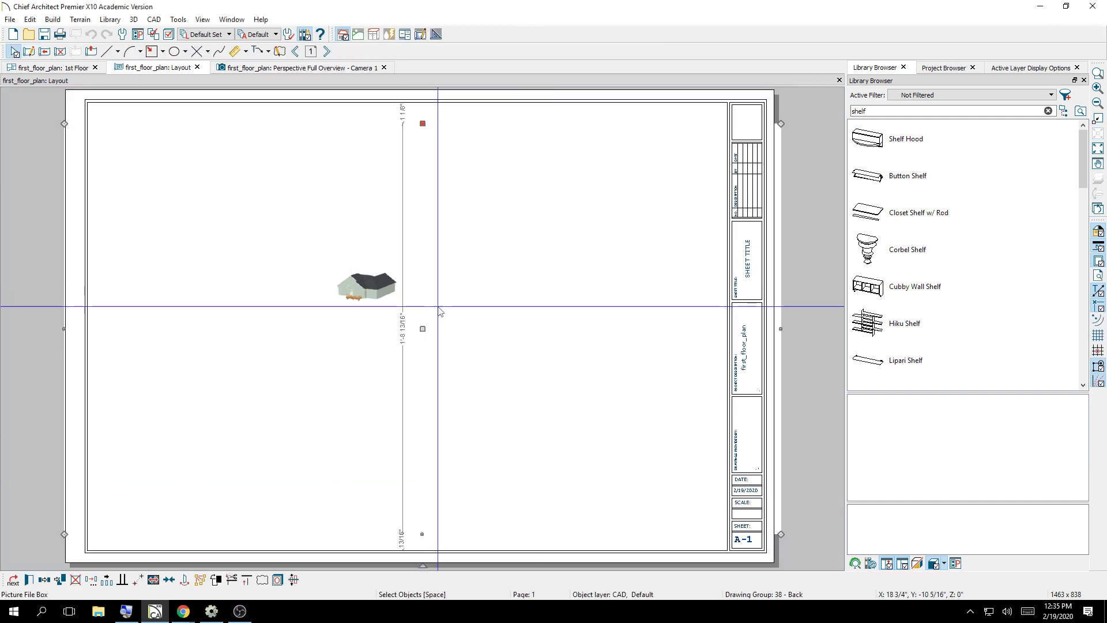
# - Drag the small house picture off sheet A-1 and delete it
pyautogui.scroll(-2, 531, 402)
pyautogui.moveTo(559, 318); pyautogui.dragTo(366, 296)
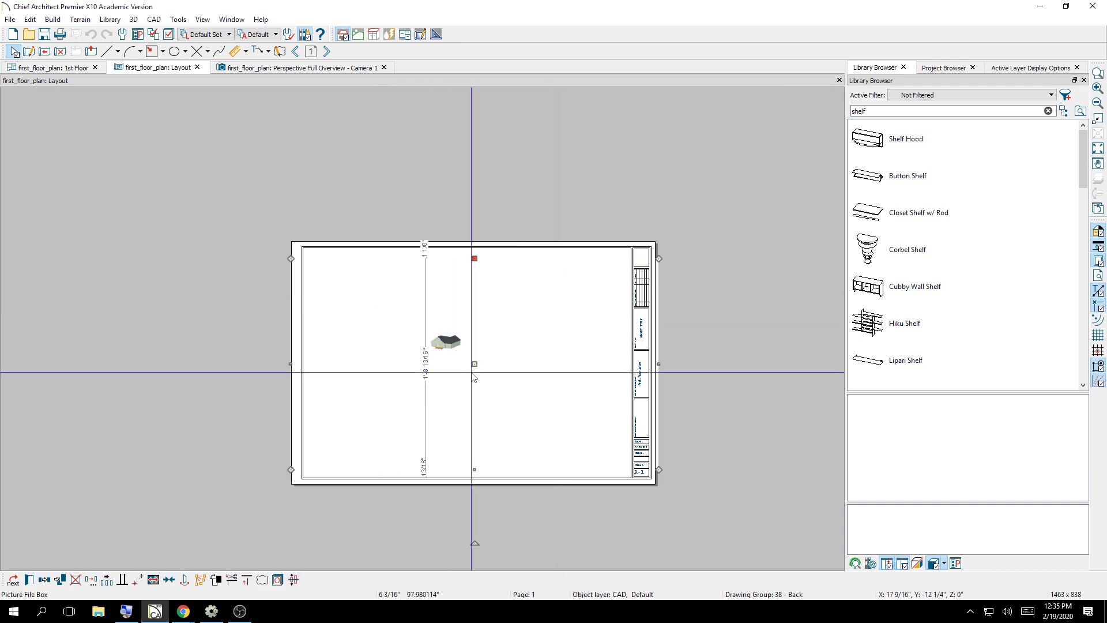
pyautogui.moveTo(474, 376); pyautogui.dragTo(238, 235)
pyautogui.scroll(-2, 471, 238)
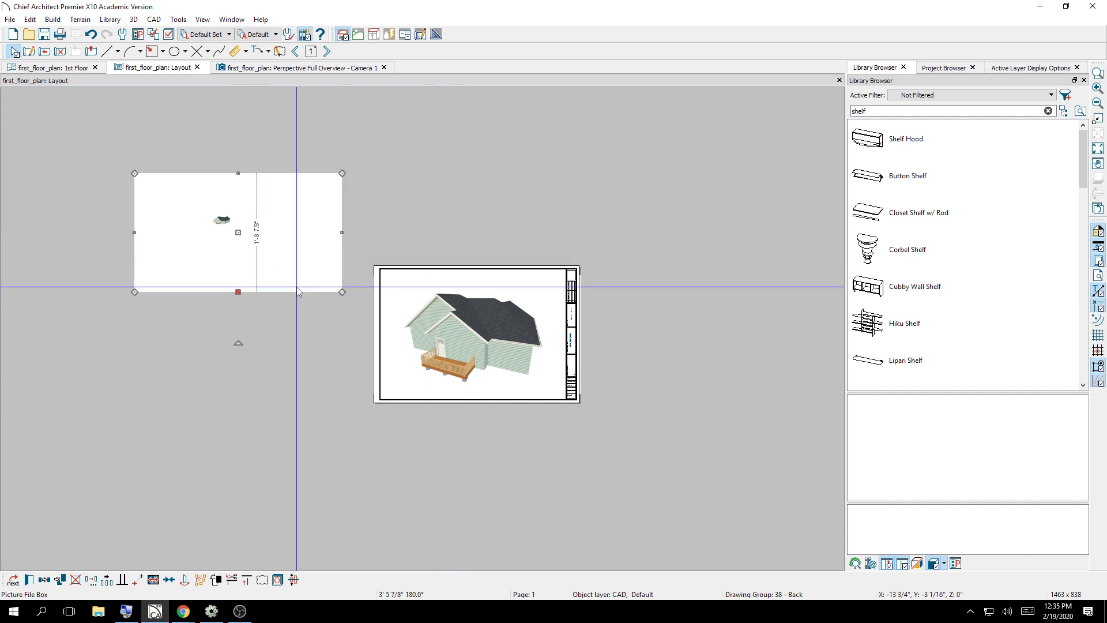
pyautogui.scroll(2, 438, 259)
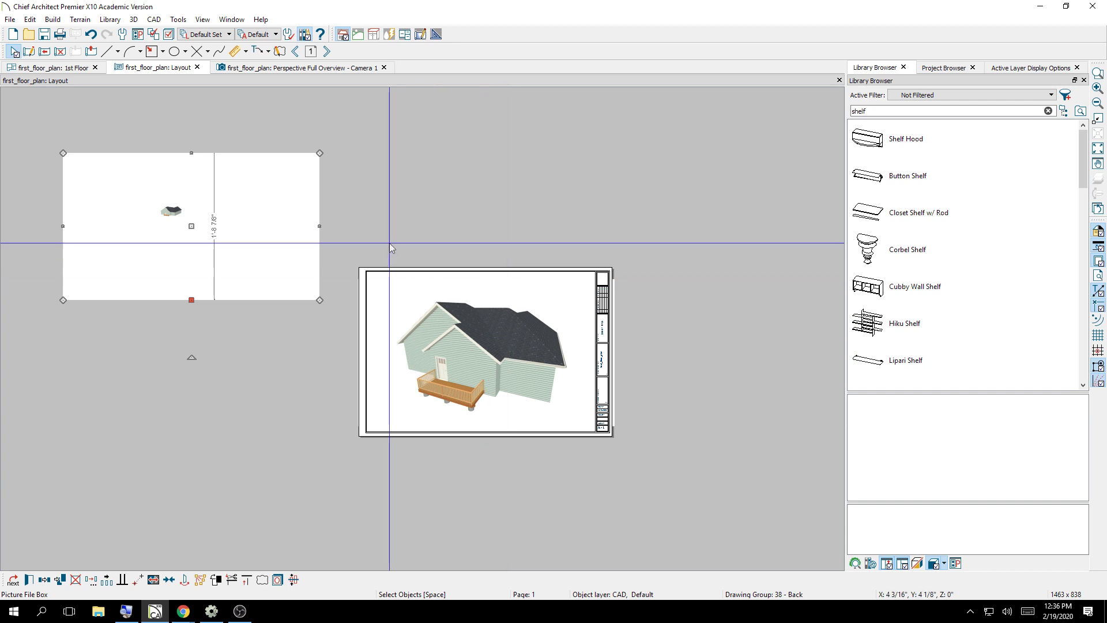
pyautogui.press('Delete')
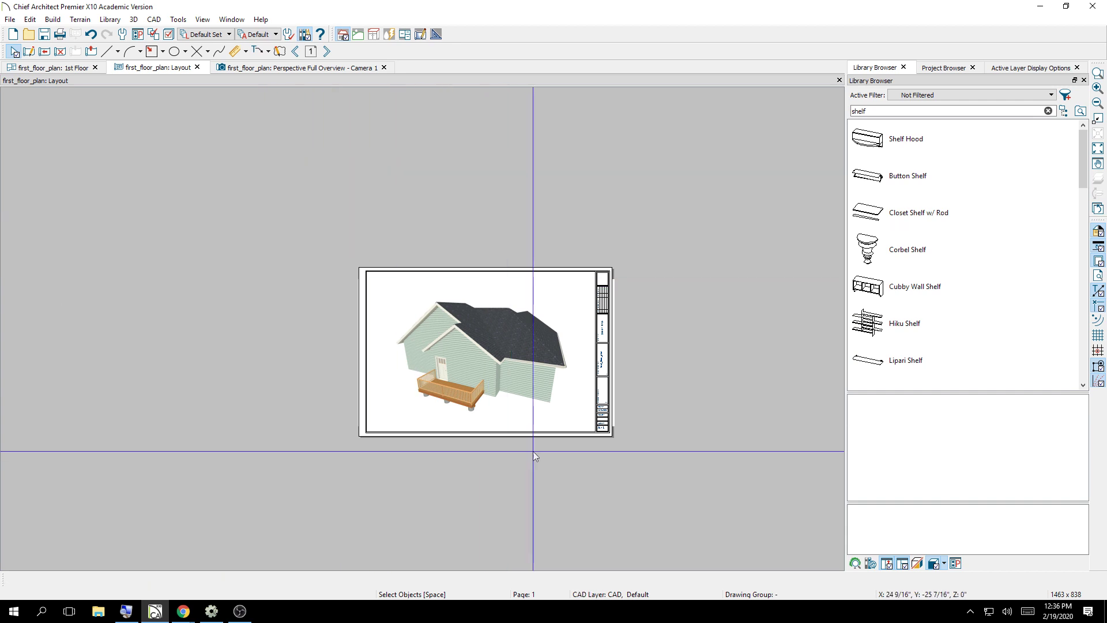
# - Shrink, move and rotate the large house picture by -60°, then delete it from sheet A-1
pyautogui.scroll(-3, 516, 330)
pyautogui.scroll(3, 513, 340)
pyautogui.click(512, 344)
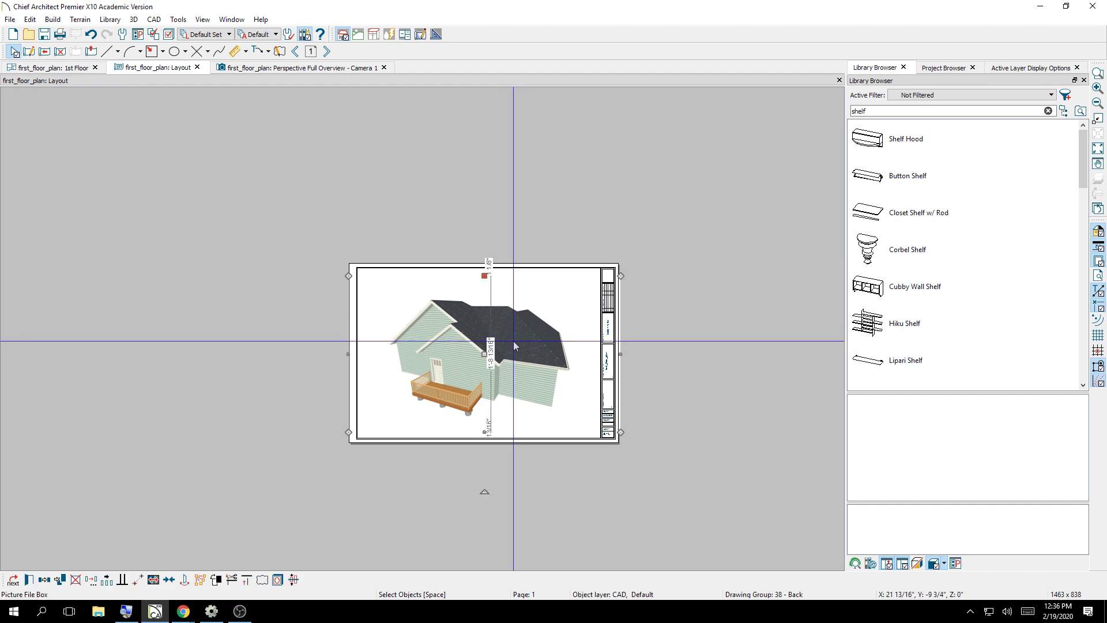
pyautogui.scroll(3, 513, 340)
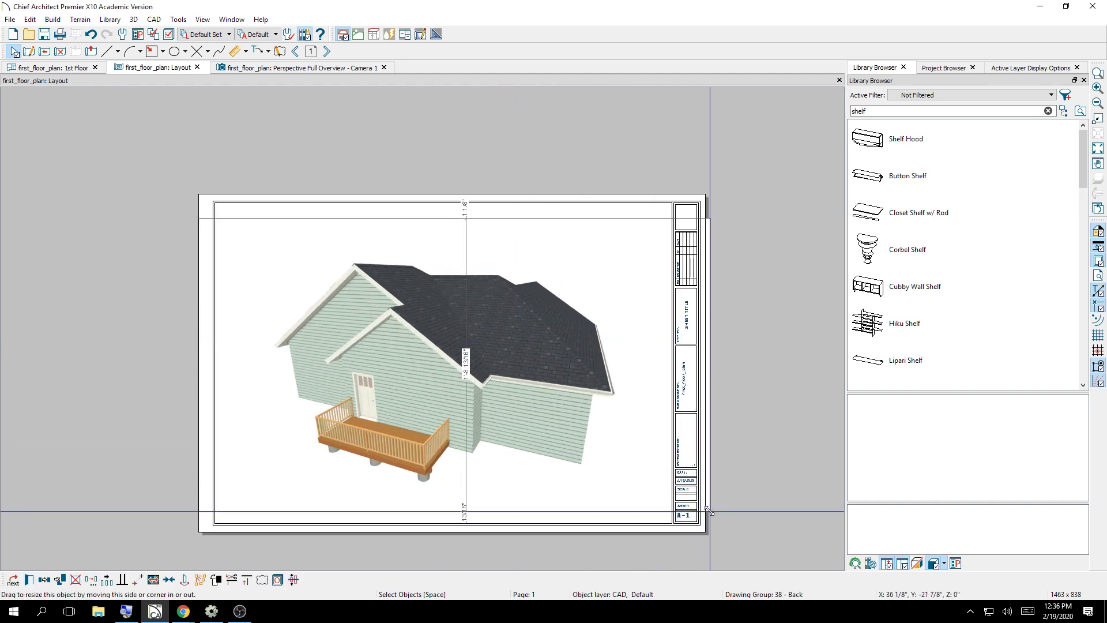
pyautogui.moveTo(710, 516); pyautogui.dragTo(458, 386)
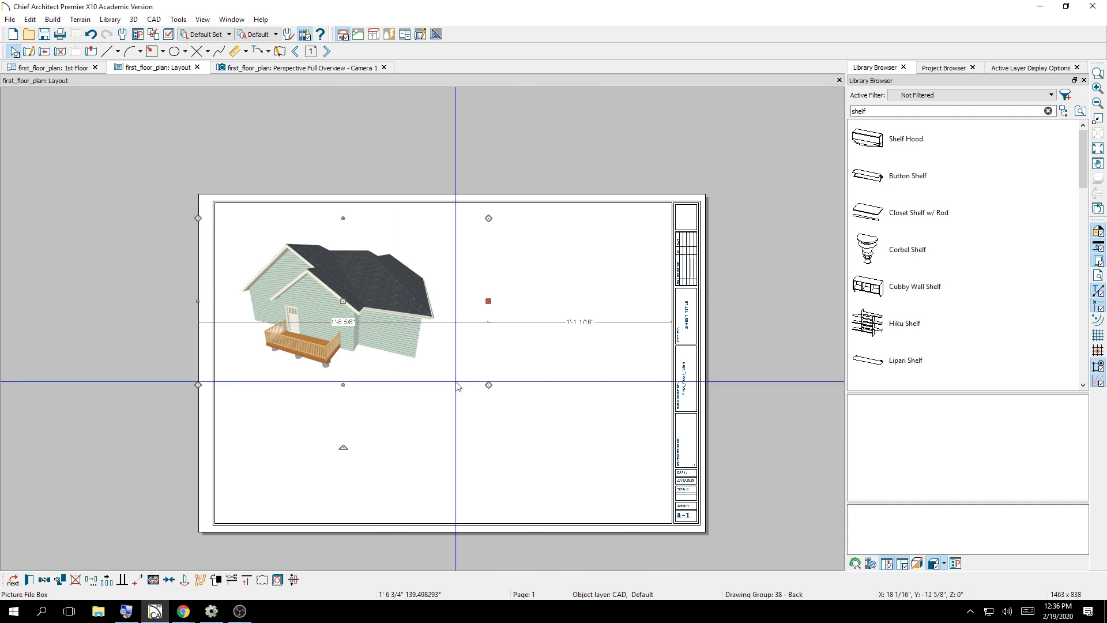
pyautogui.moveTo(343, 301); pyautogui.dragTo(455, 313)
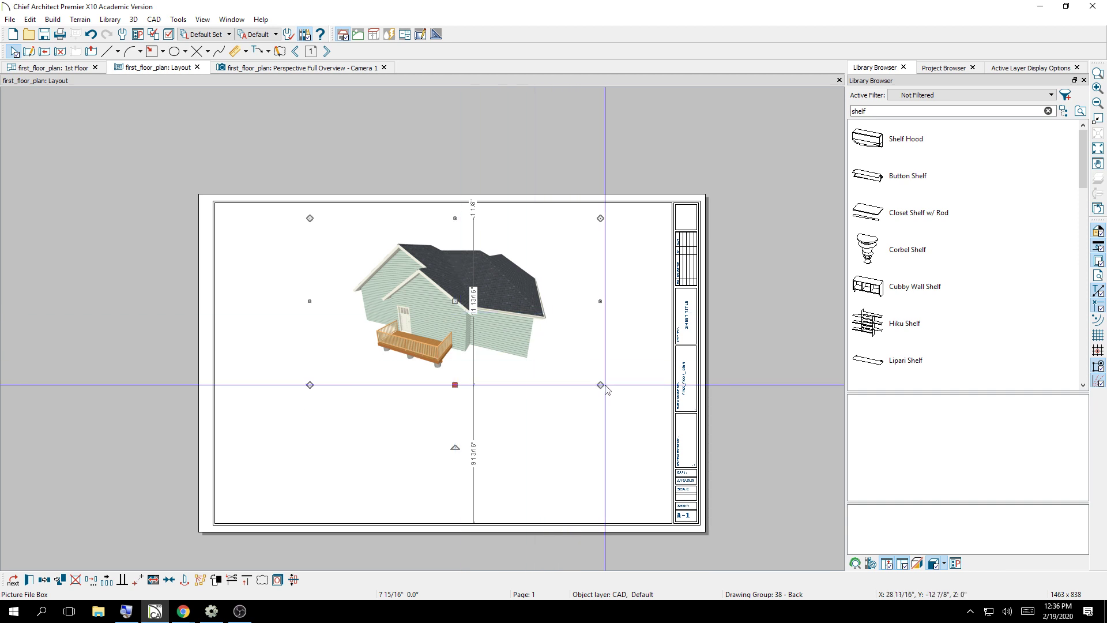
pyautogui.moveTo(455, 446); pyautogui.dragTo(328, 390)
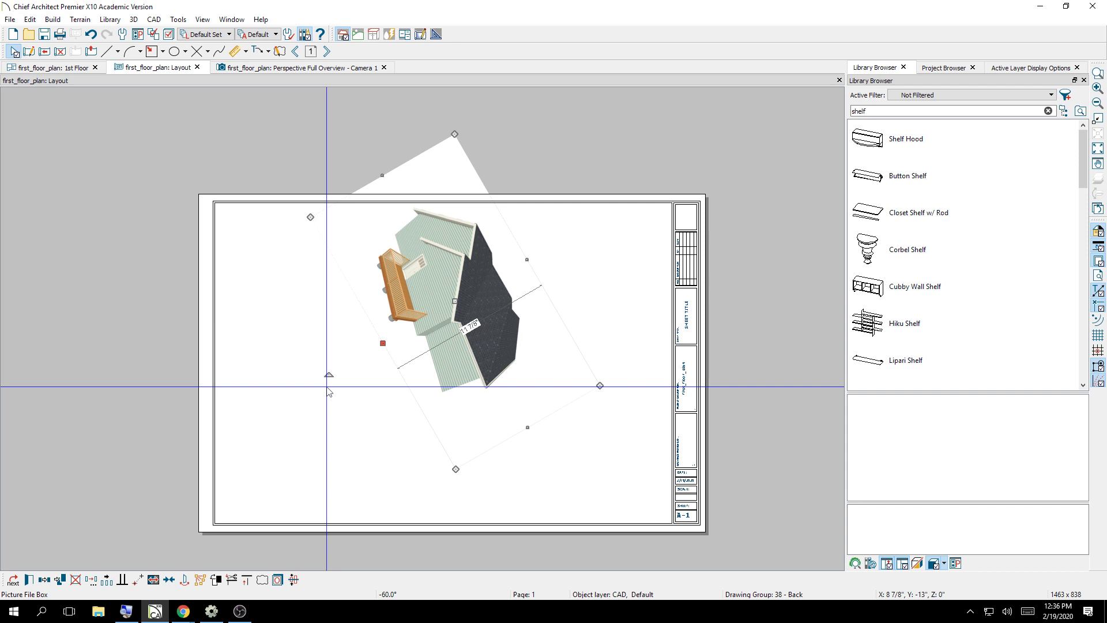
pyautogui.press('Delete')
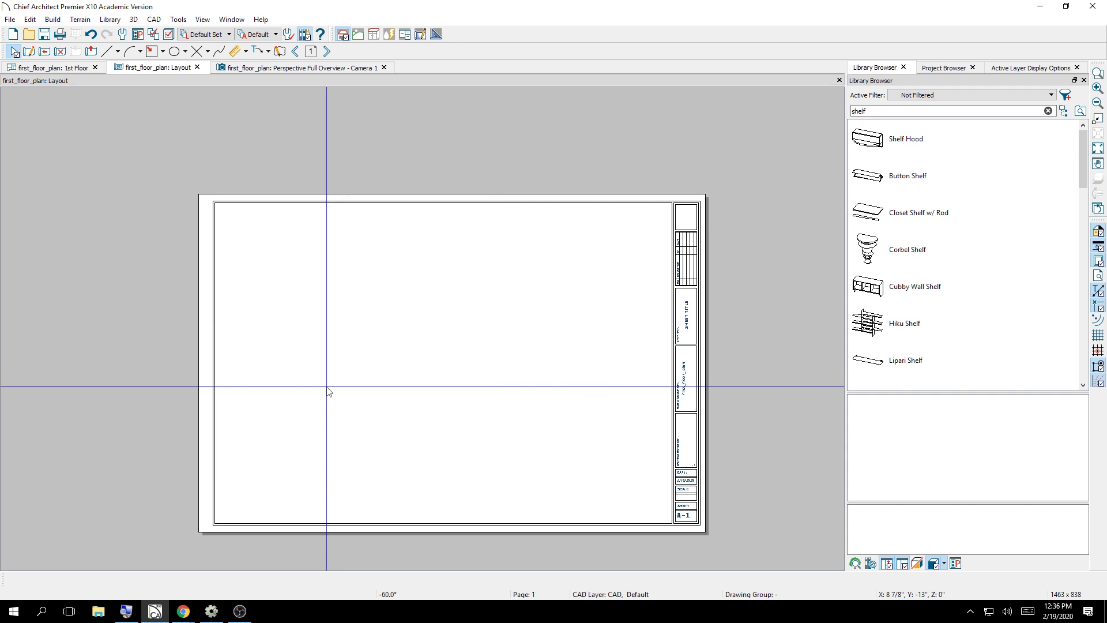
# - Send the zoomed-in Camera 1 view to layout page 1 as a Current Screen (Live View)
pyautogui.click(223, 66)
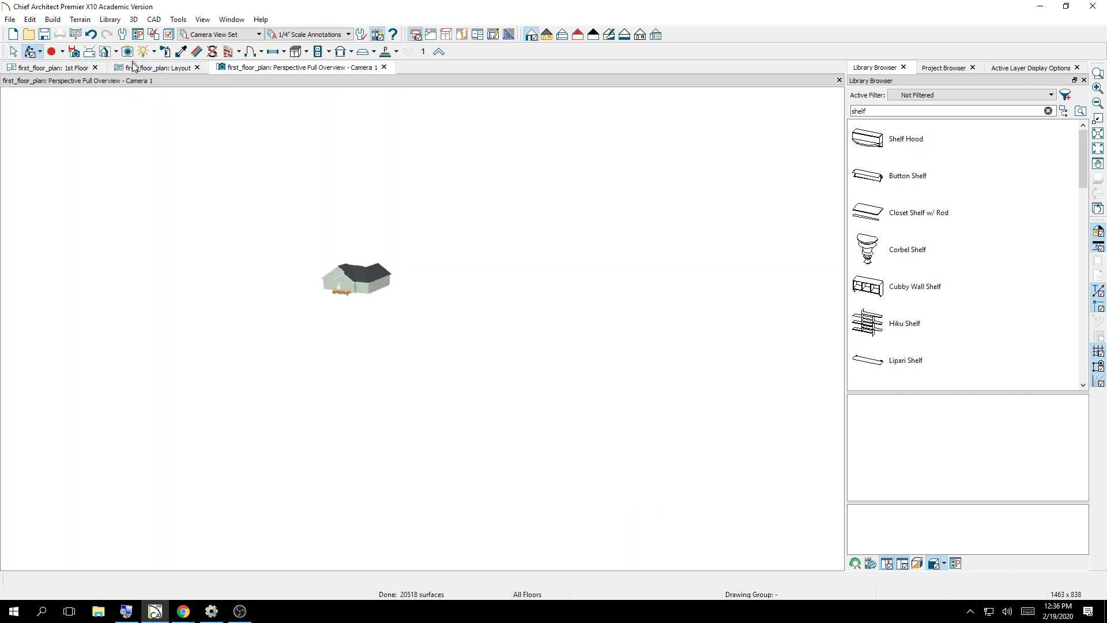
pyautogui.scroll(3, 307, 230)
pyautogui.scroll(4, 428, 457)
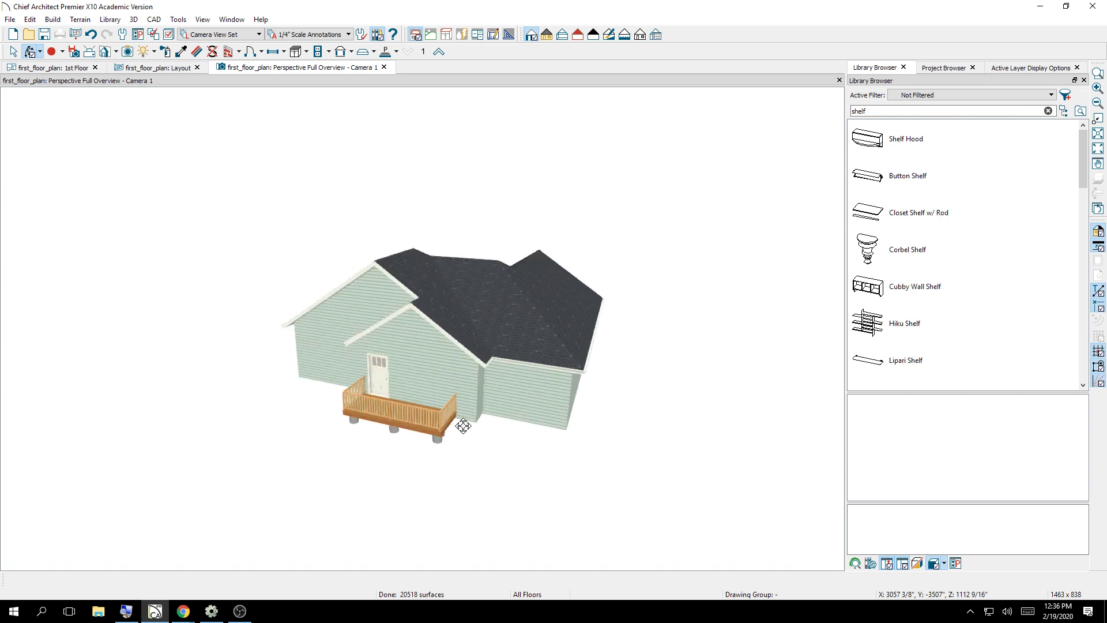
pyautogui.click(10, 19)
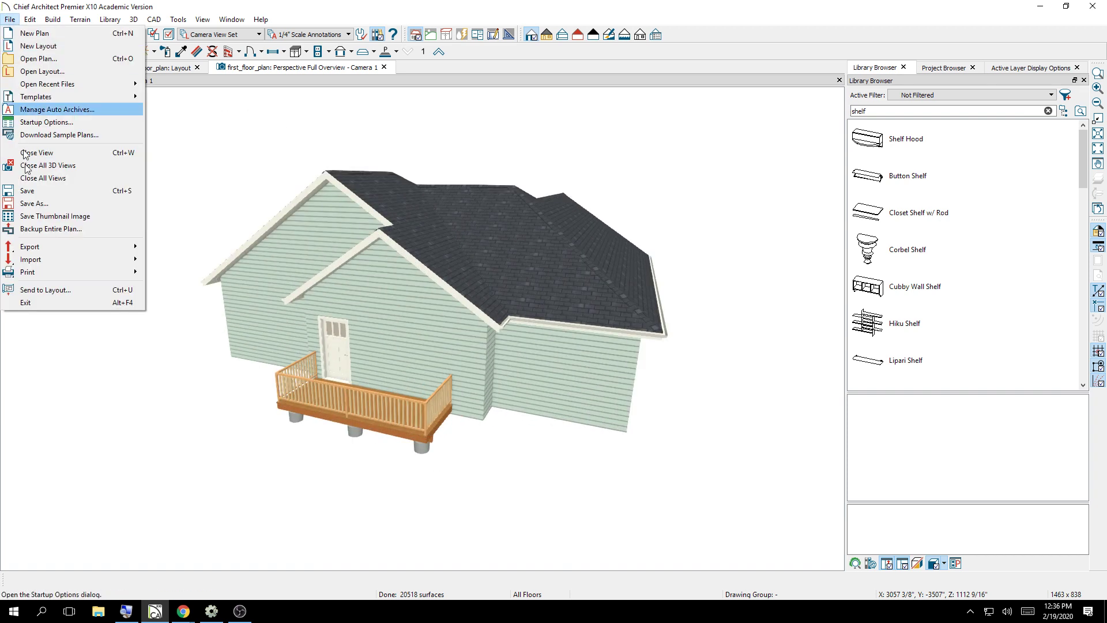
pyautogui.click(50, 289)
pyautogui.click(539, 217)
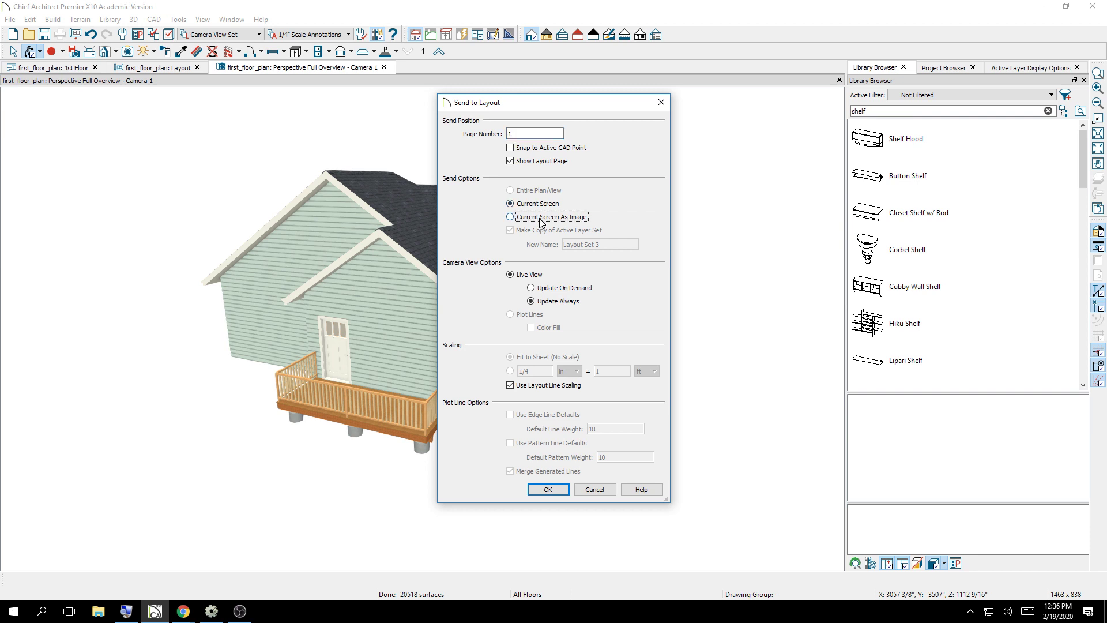
pyautogui.click(537, 205)
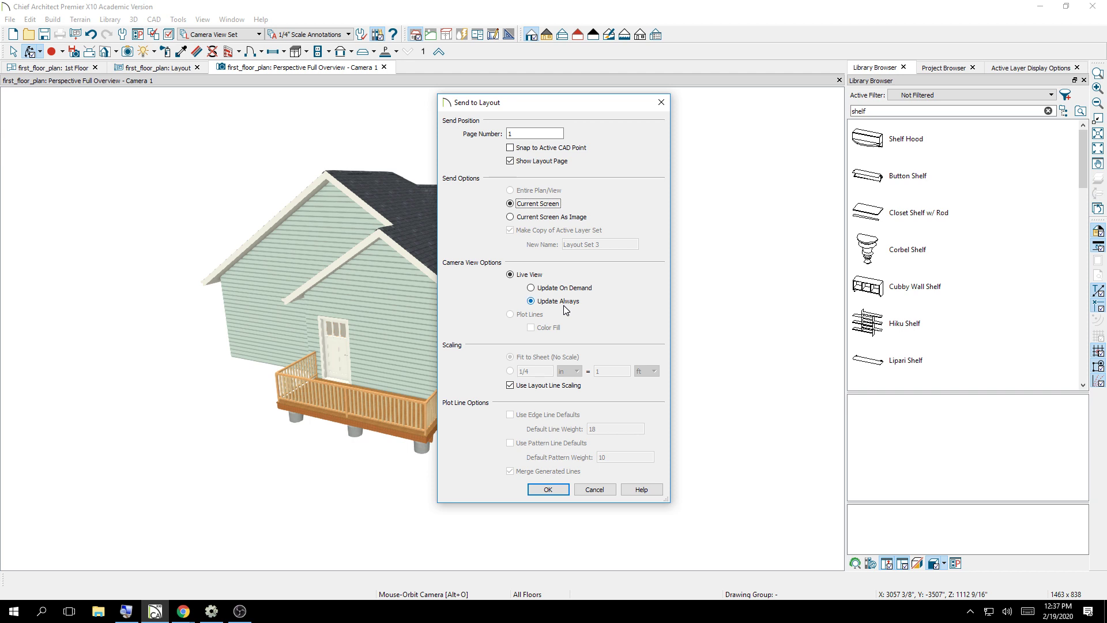
pyautogui.click(547, 489)
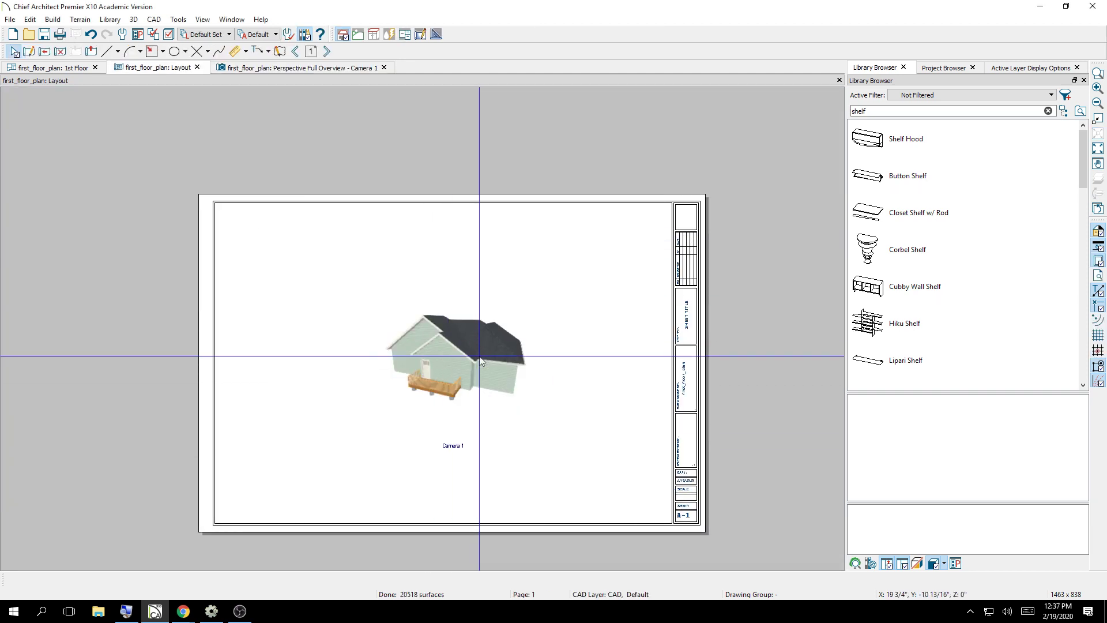
# - Narrow the Camera 1 layout box from its right side, then stretch one corner outward
pyautogui.click(479, 355)
pyautogui.scroll(2, 479, 355)
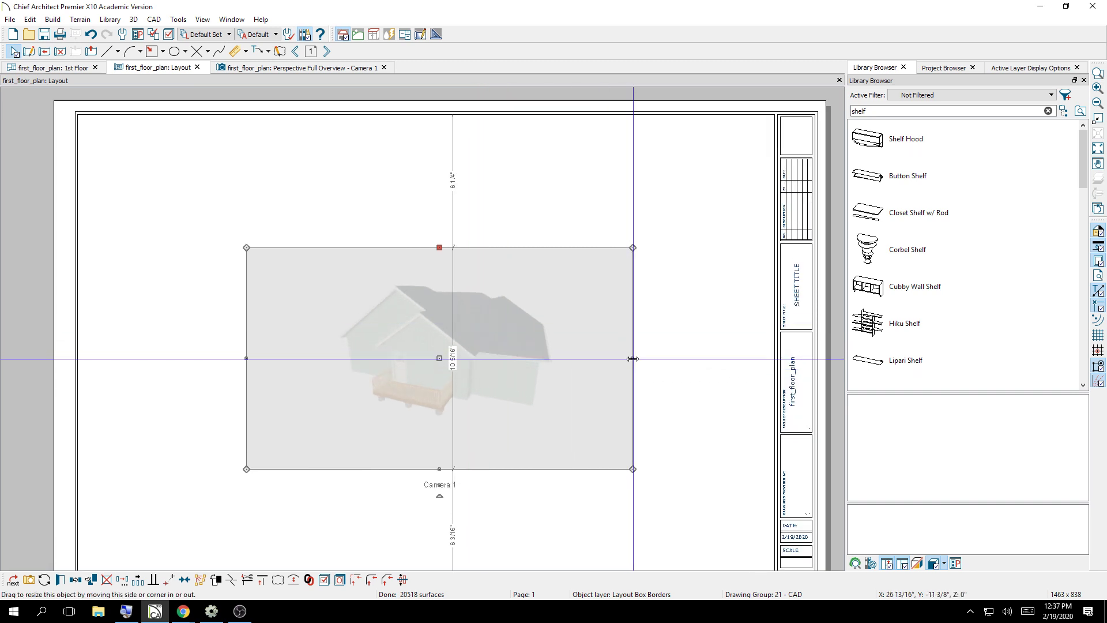
pyautogui.moveTo(632, 359); pyautogui.dragTo(481, 358)
pyautogui.click(631, 318)
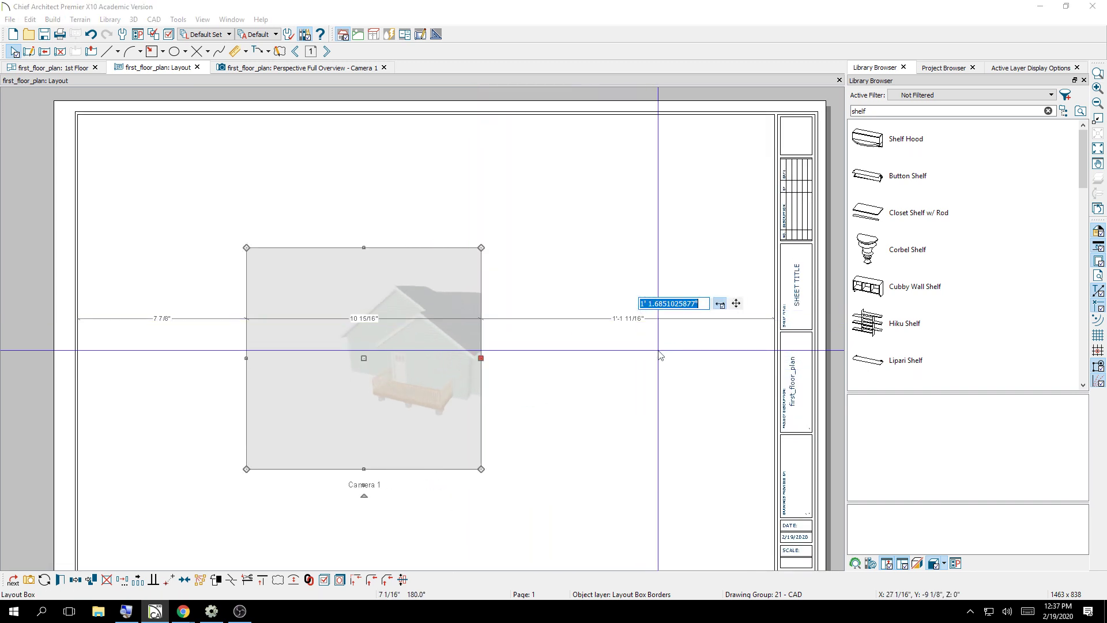
pyautogui.click(672, 414)
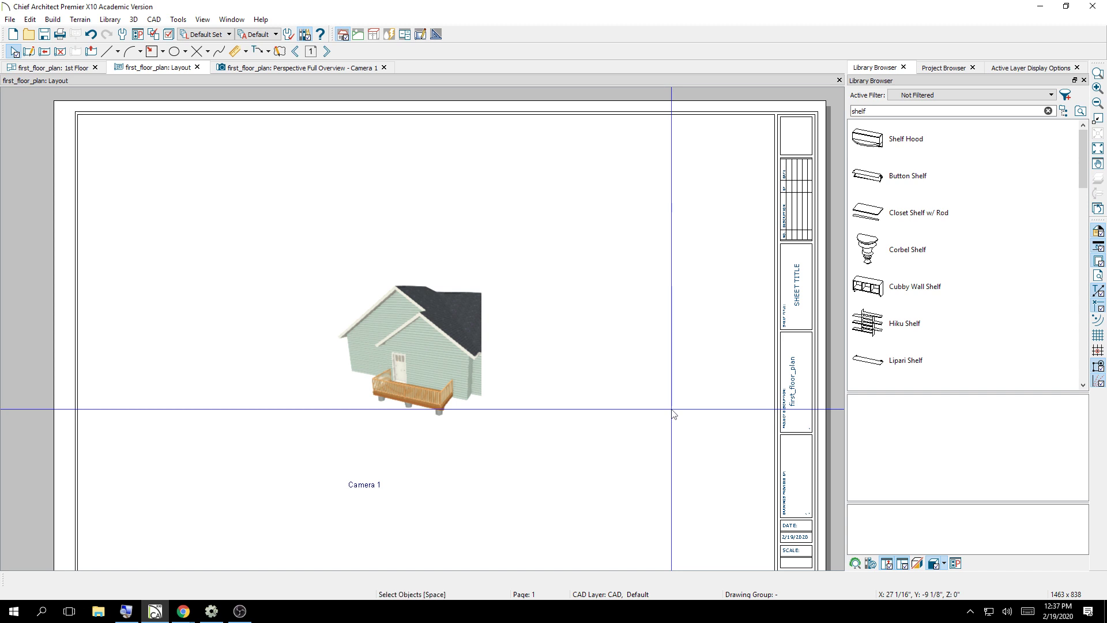
pyautogui.click(478, 251)
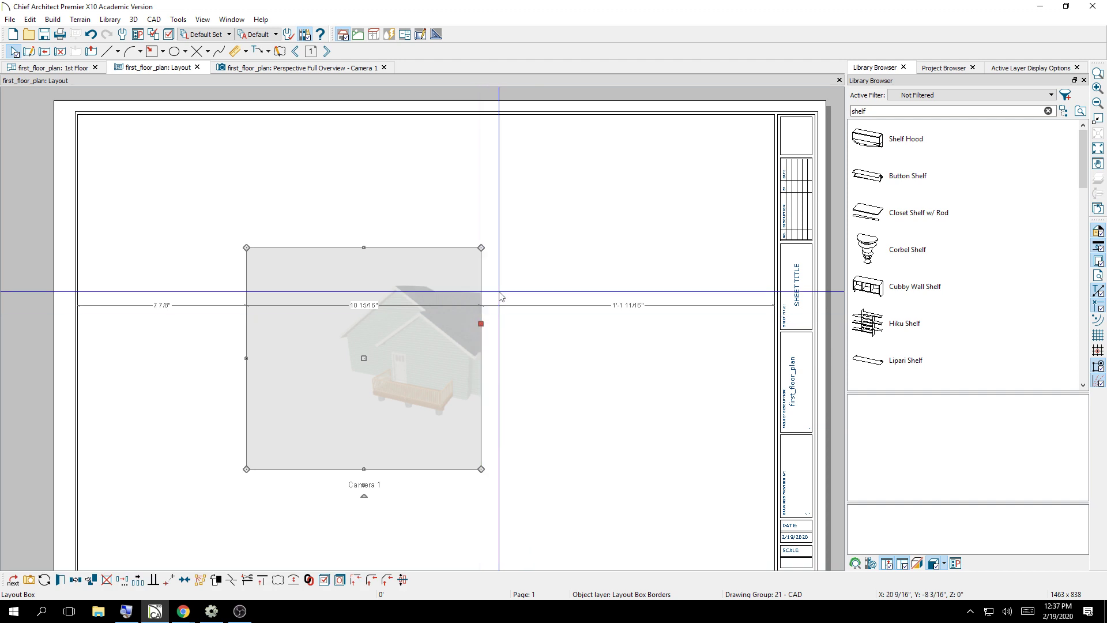
pyautogui.moveTo(481, 246); pyautogui.dragTo(385, 373)
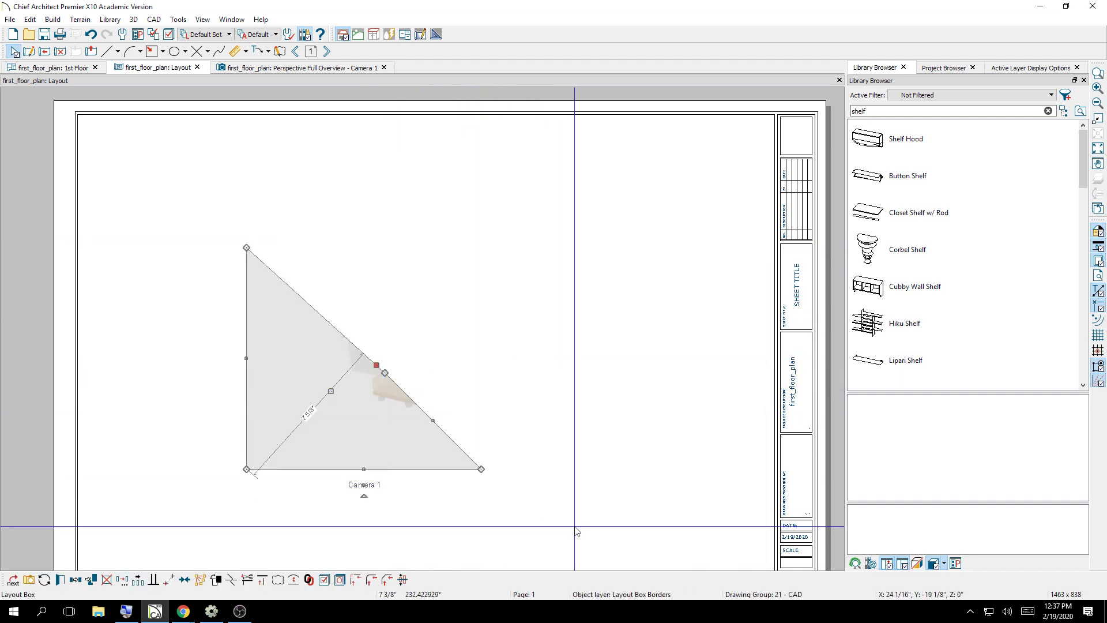
pyautogui.click(576, 531)
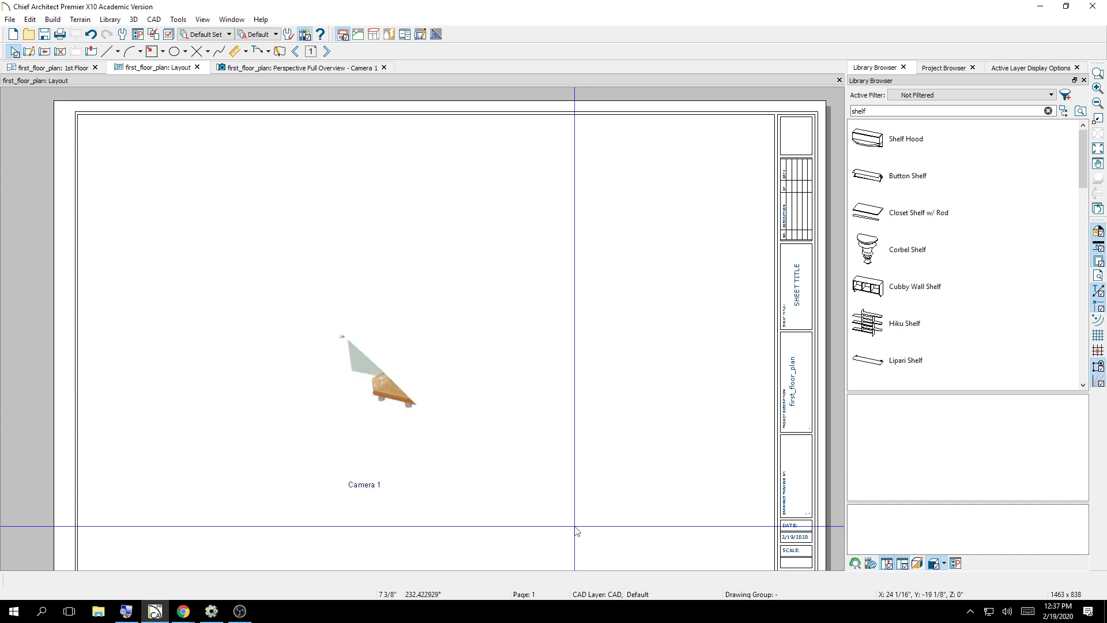
# - Undo the Camera 1 box changes until the house view leaves the sheet
pyautogui.hotkey('ctrl', 'z')
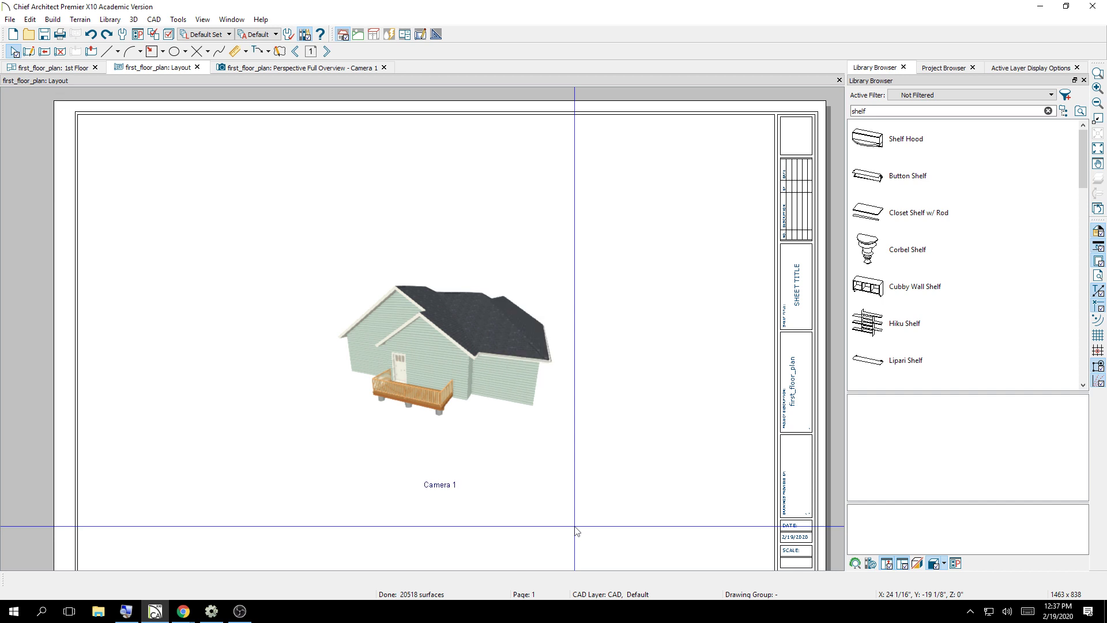
pyautogui.hotkey('ctrl', 'y')
pyautogui.hotkey('ctrl', 'z')
pyautogui.hotkey('ctrl', 'z')
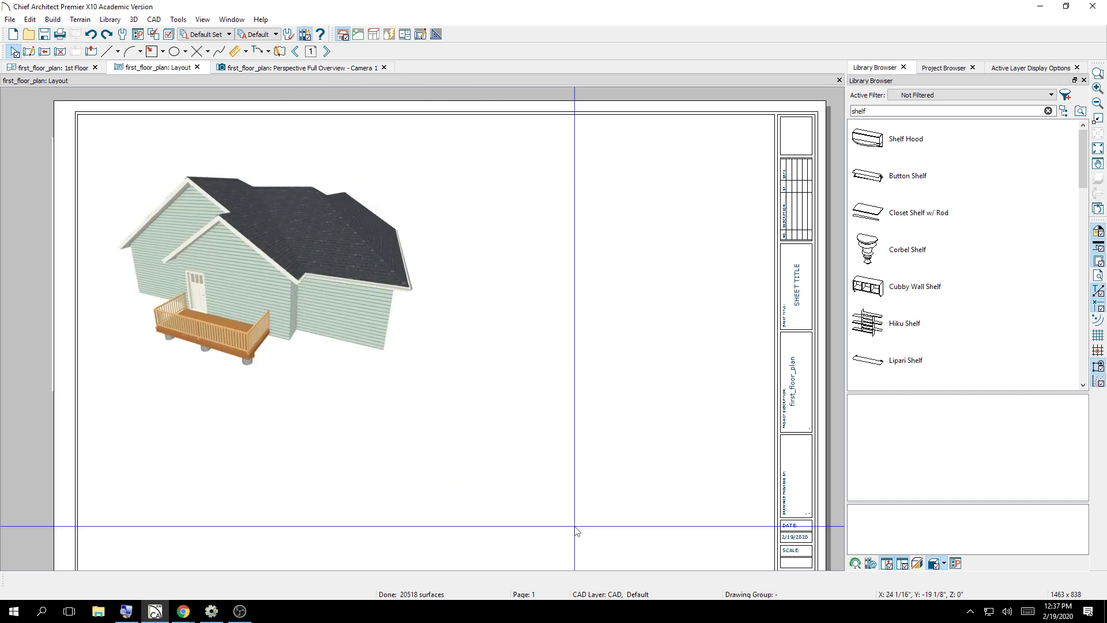
pyautogui.hotkey('ctrl', 'z')
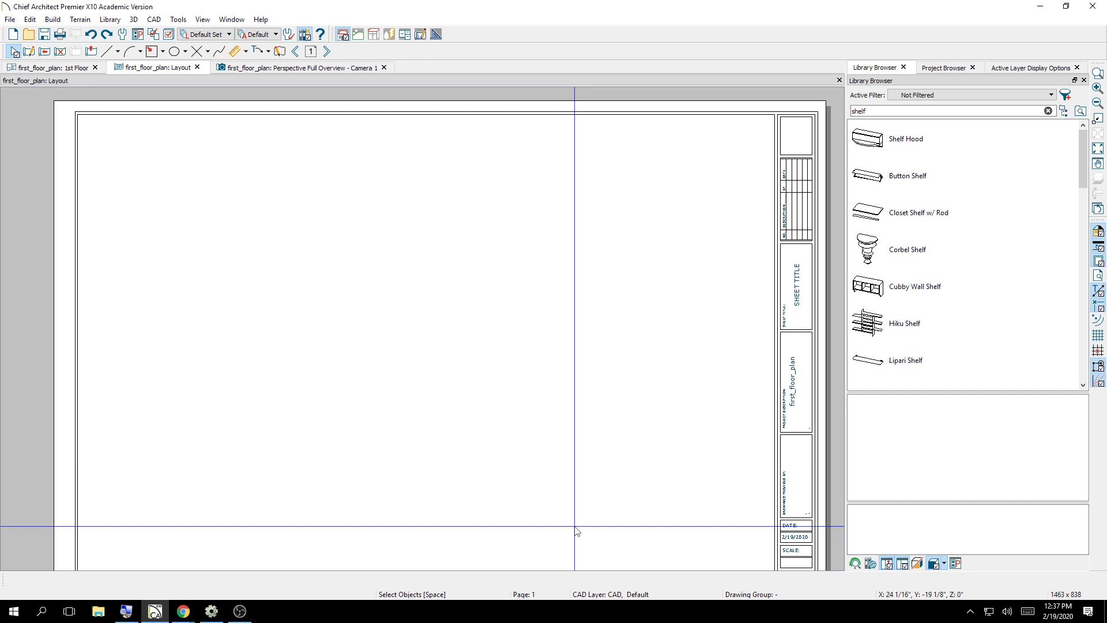
# - Send the Camera 1 overview to layout page 1 as a Current Screen still image, then return to the 1st Floor plan
pyautogui.click(58, 68)
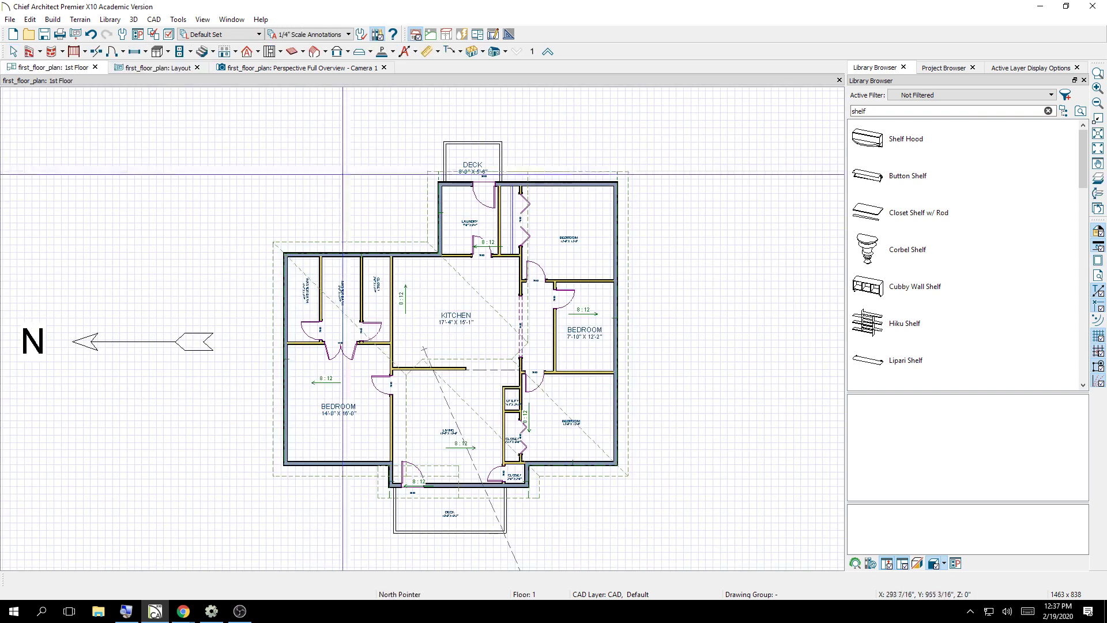
pyautogui.click(315, 69)
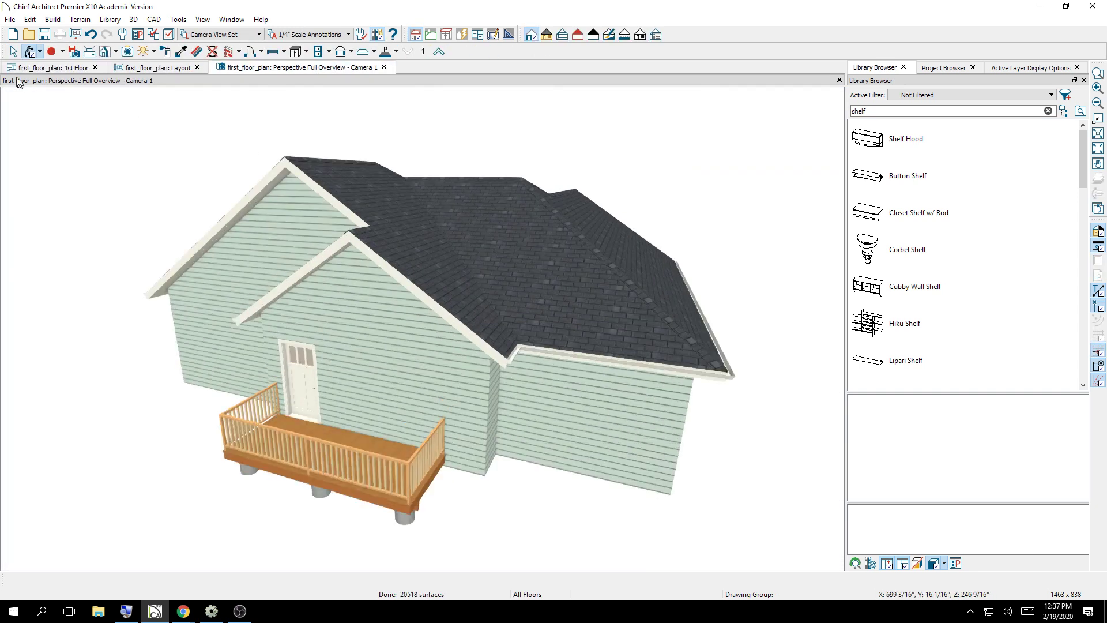
pyautogui.click(10, 20)
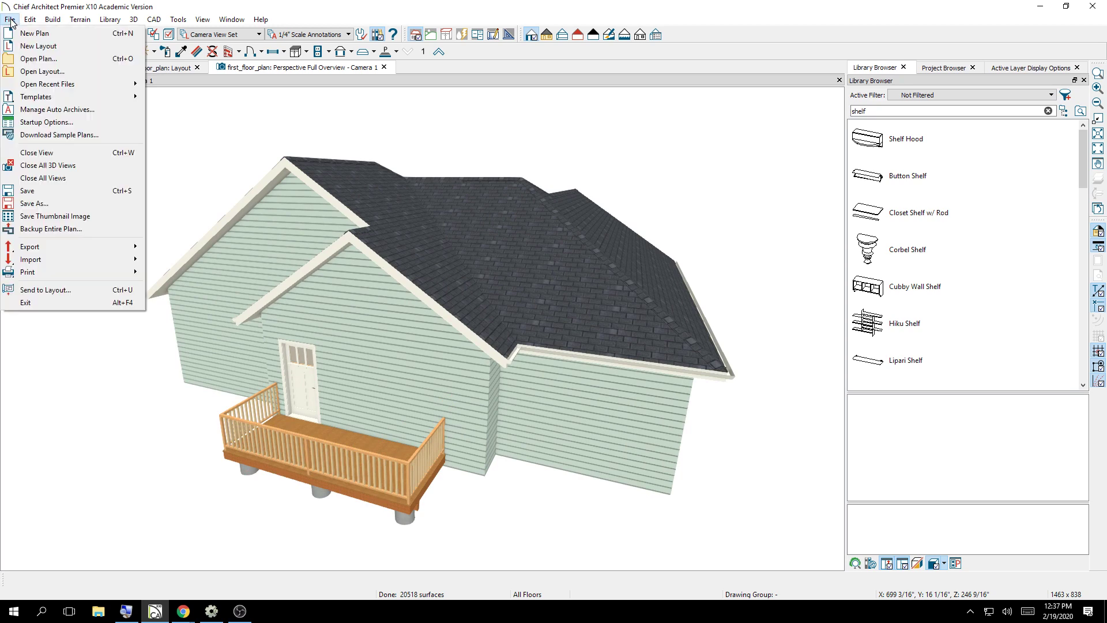
pyautogui.click(34, 290)
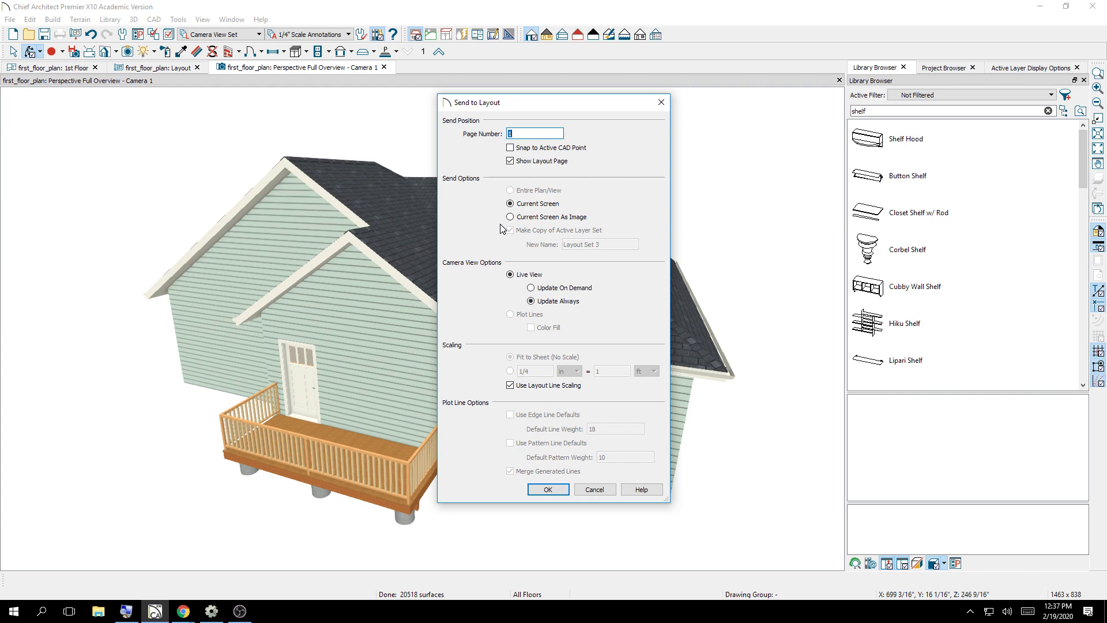
pyautogui.click(529, 217)
pyautogui.click(533, 489)
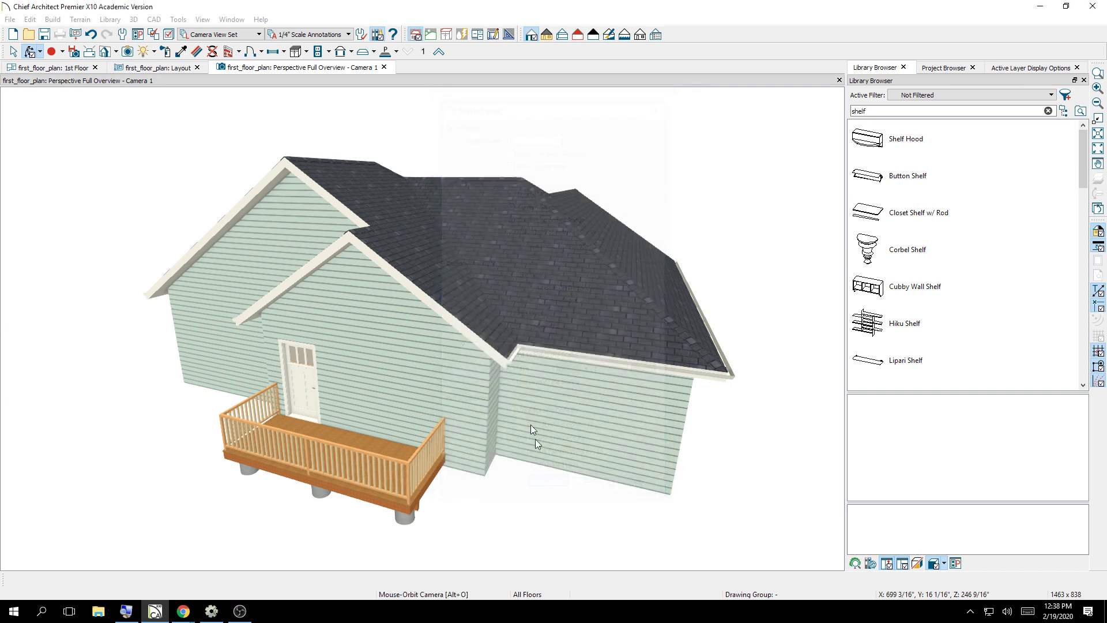
pyautogui.click(283, 68)
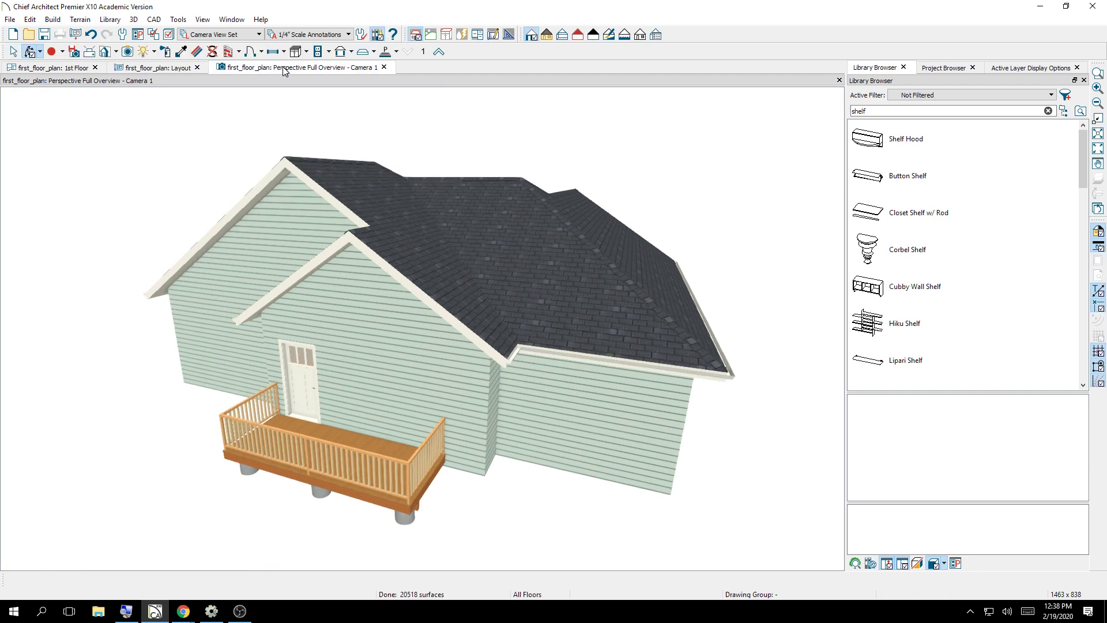
pyautogui.click(36, 69)
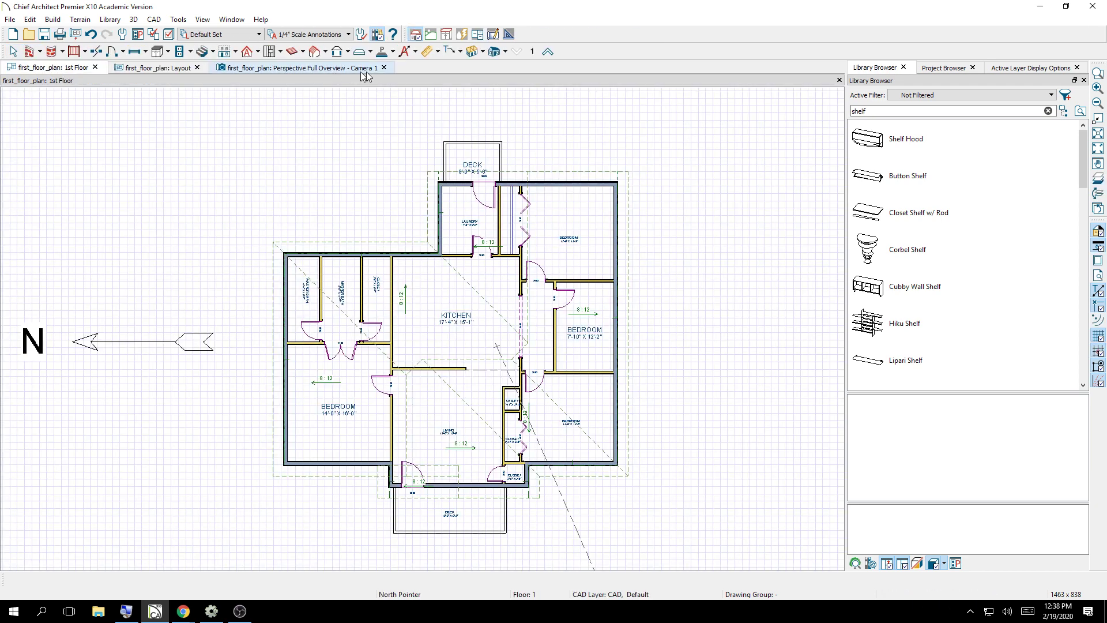
# - Close the Camera 1 view without saving and switch to the layout sheet
pyautogui.click(384, 68)
pyautogui.click(619, 327)
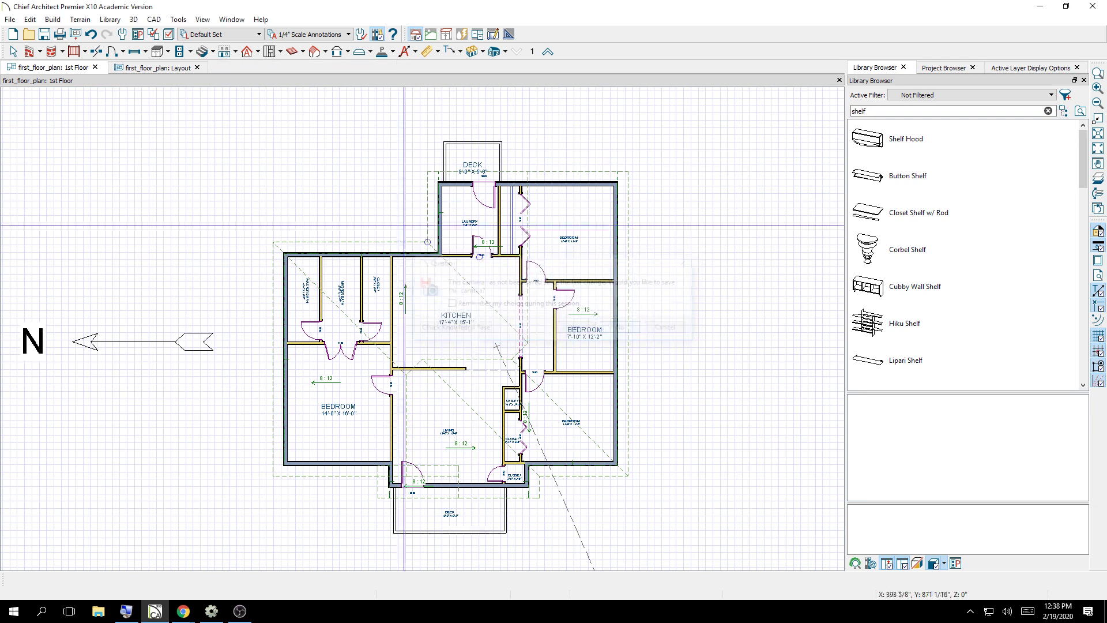
pyautogui.click(129, 69)
pyautogui.scroll(-3, 414, 371)
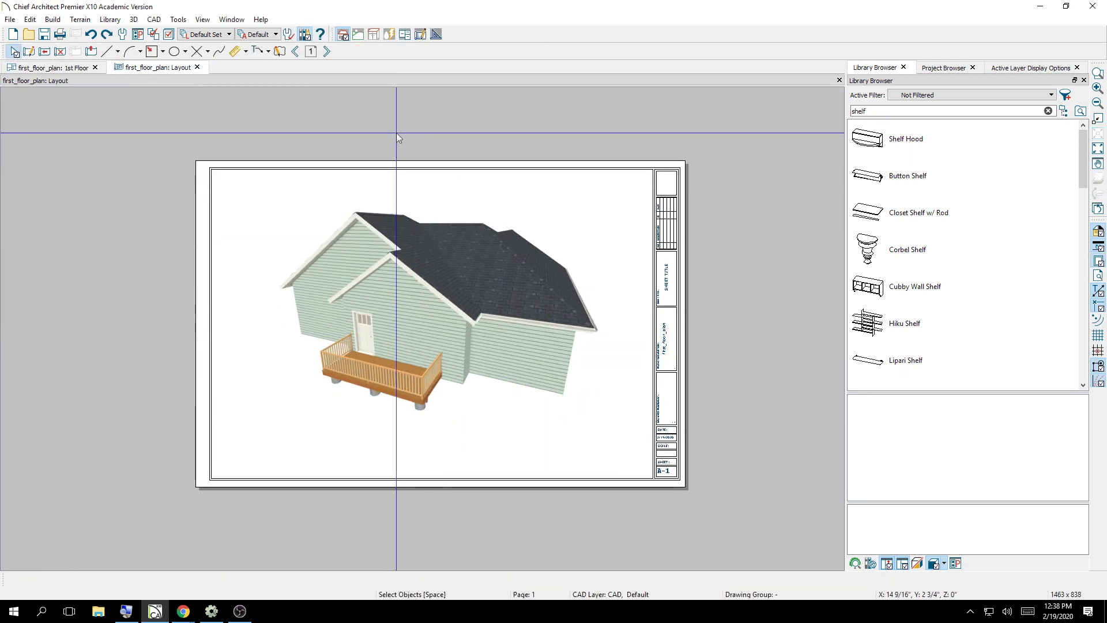
# - Compare layout pages 1 and 2, confirming page 2 is still empty, then return to the plan
pyautogui.click(324, 52)
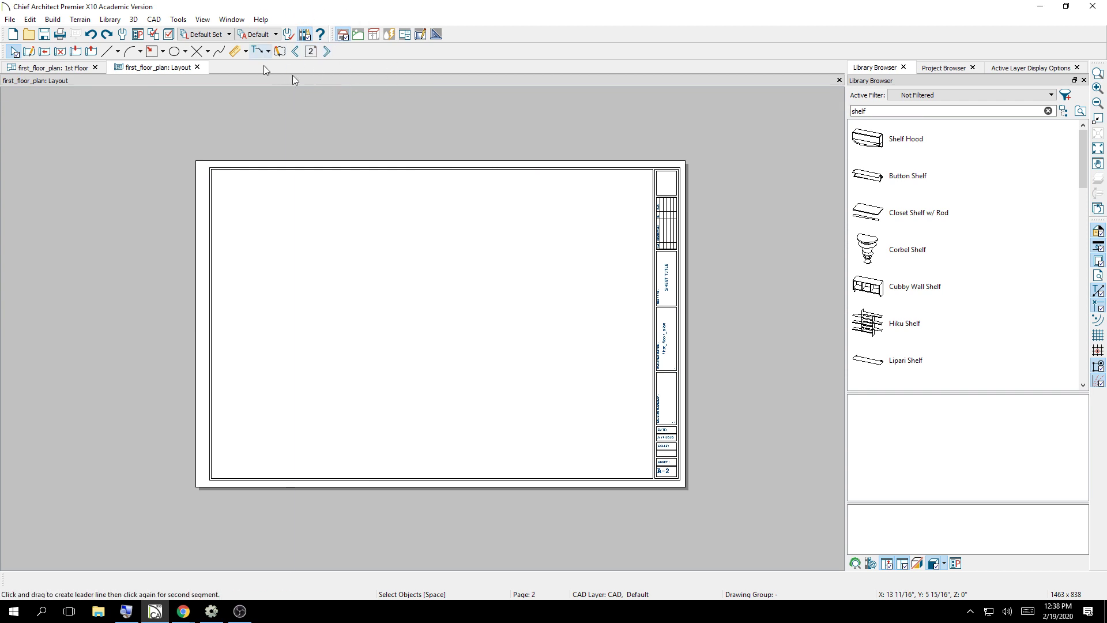
pyautogui.click(296, 52)
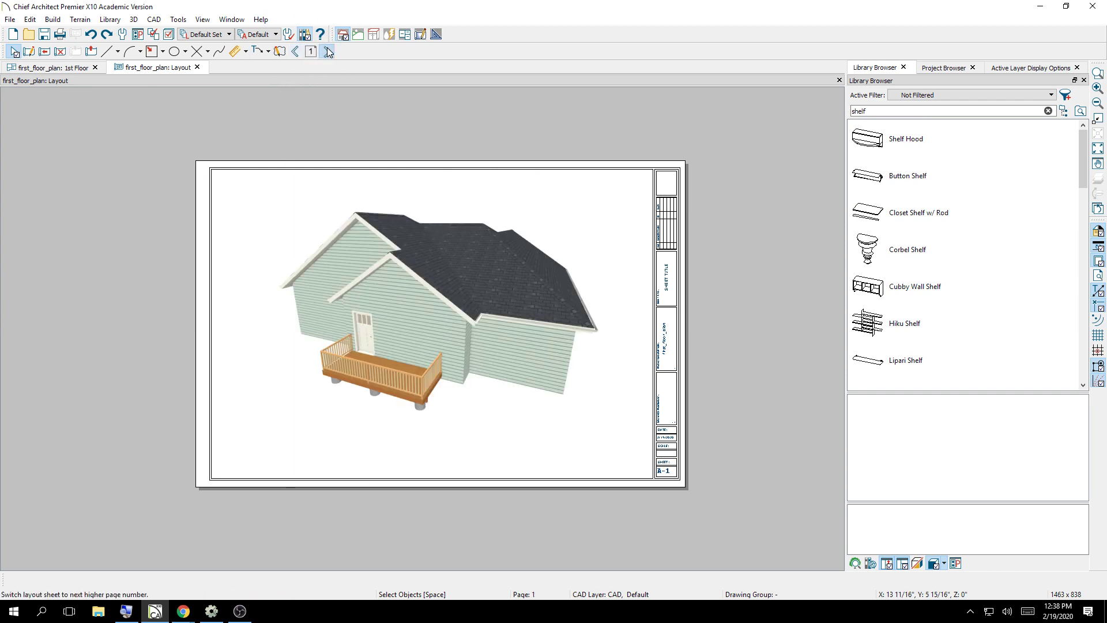
pyautogui.click(326, 52)
pyautogui.click(298, 52)
pyautogui.click(325, 52)
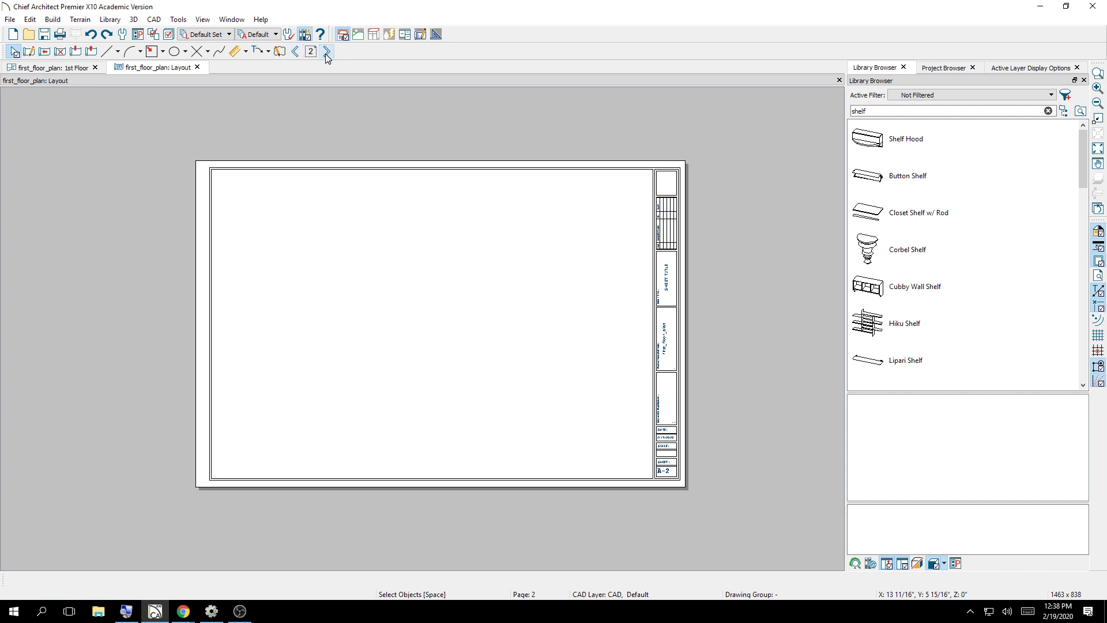
pyautogui.click(68, 68)
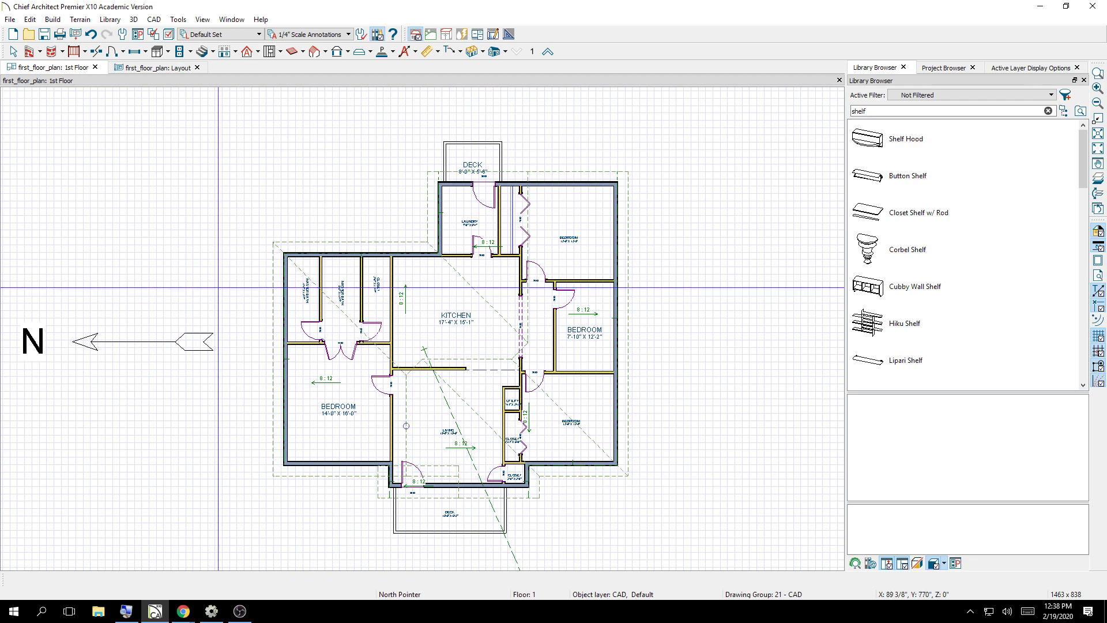
# - Zoom in on the Camera 1 symbol south of the house and select it for deletion
pyautogui.scroll(-1, 256, 315)
pyautogui.scroll(-1, 294, 364)
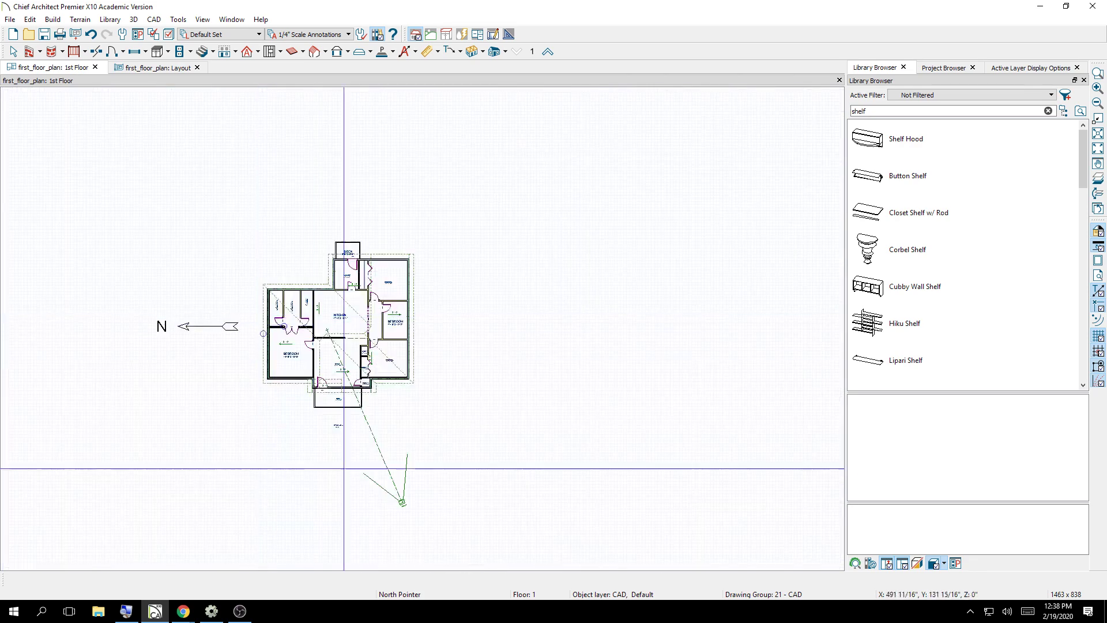
pyautogui.scroll(3, 397, 493)
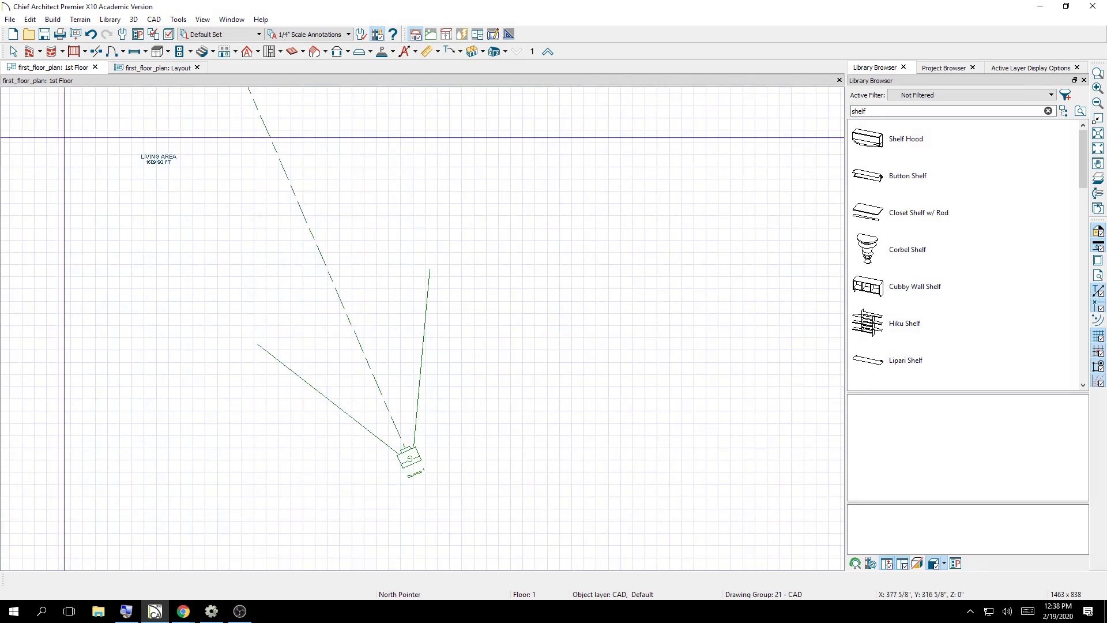
pyautogui.click(14, 51)
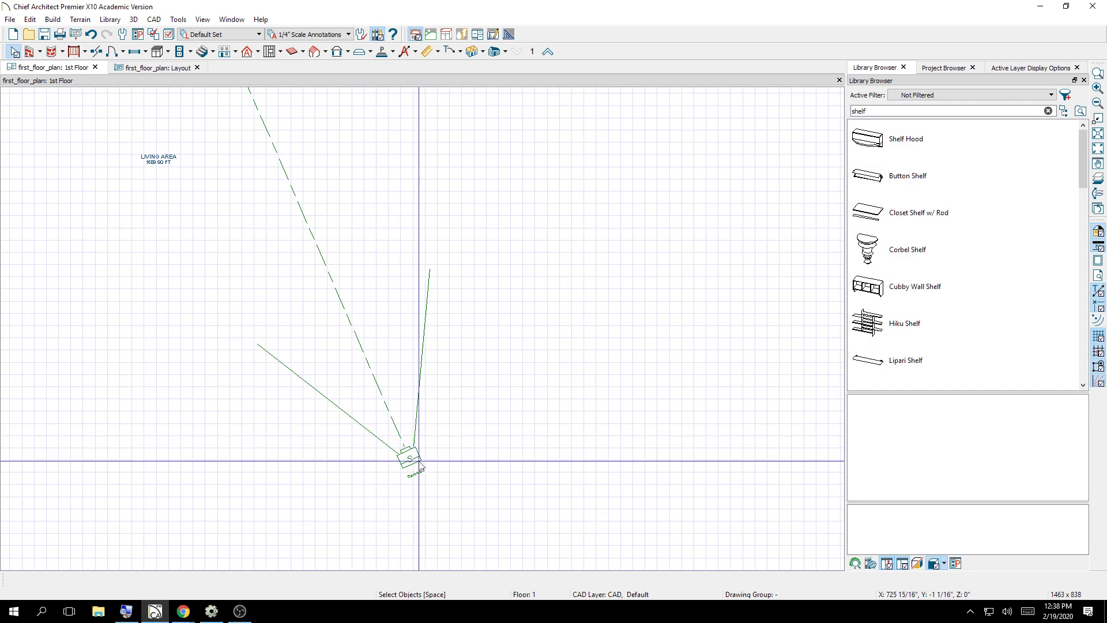
pyautogui.click(409, 458)
# - Shorten the N north pointer so it sits closer to the house's left side
pyautogui.click(485, 485)
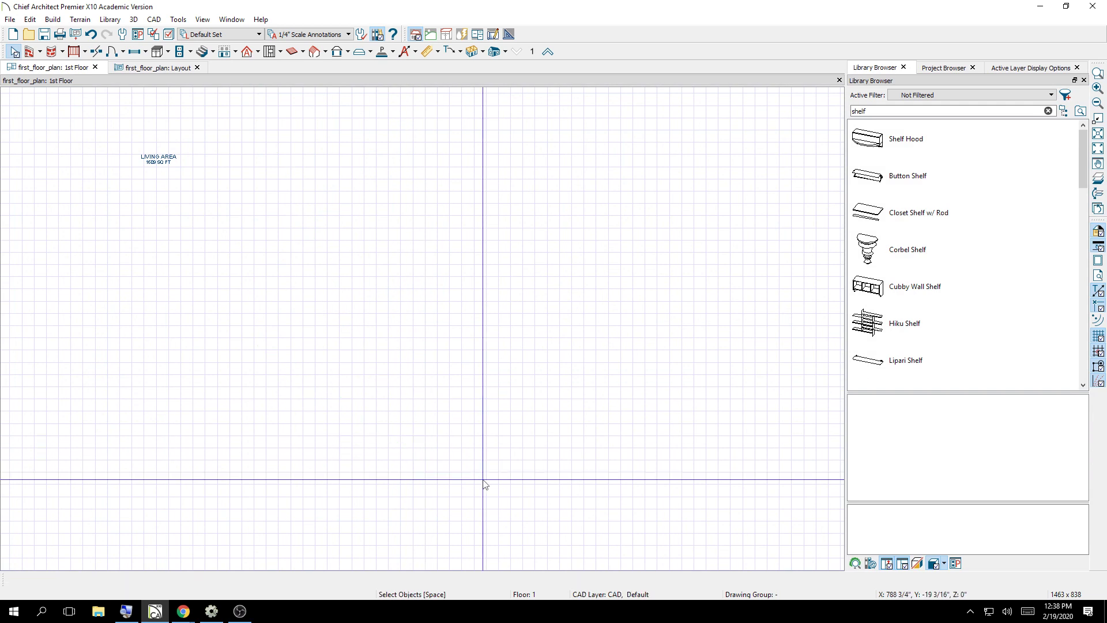
pyautogui.scroll(-5, 500, 465)
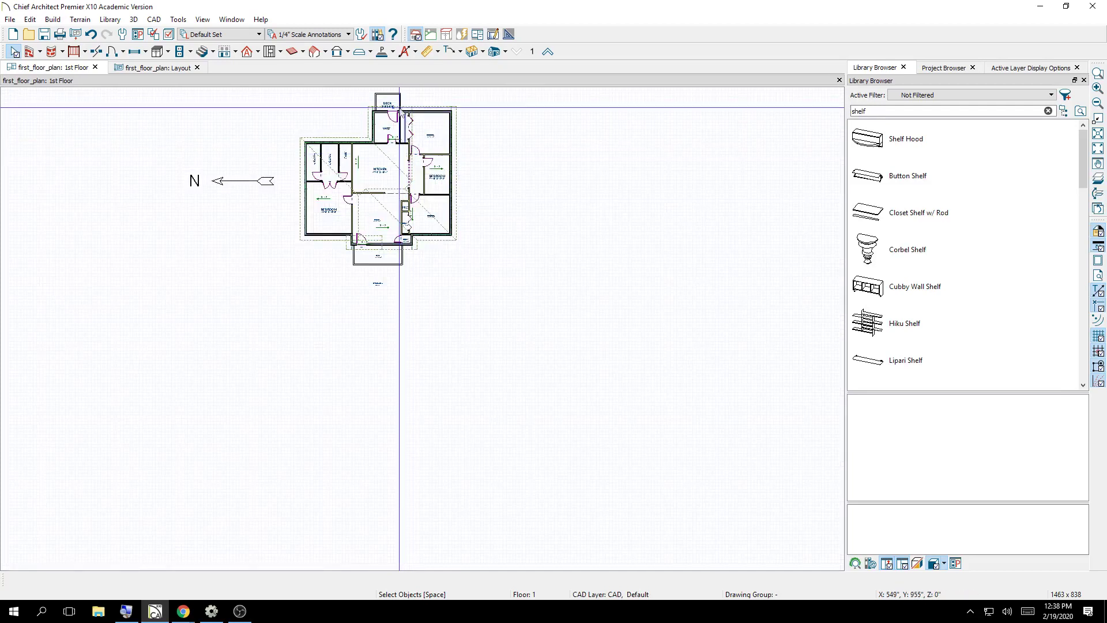
pyautogui.scroll(-1, 395, 153)
pyautogui.scroll(3, 397, 153)
pyautogui.scroll(2, 383, 154)
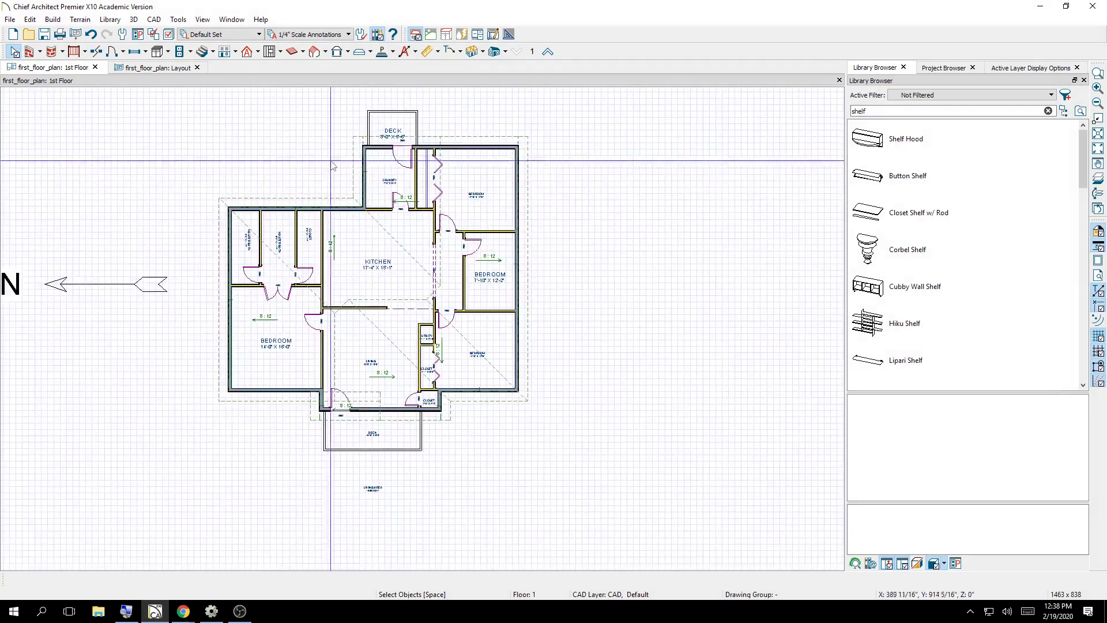
pyautogui.scroll(-1, 182, 306)
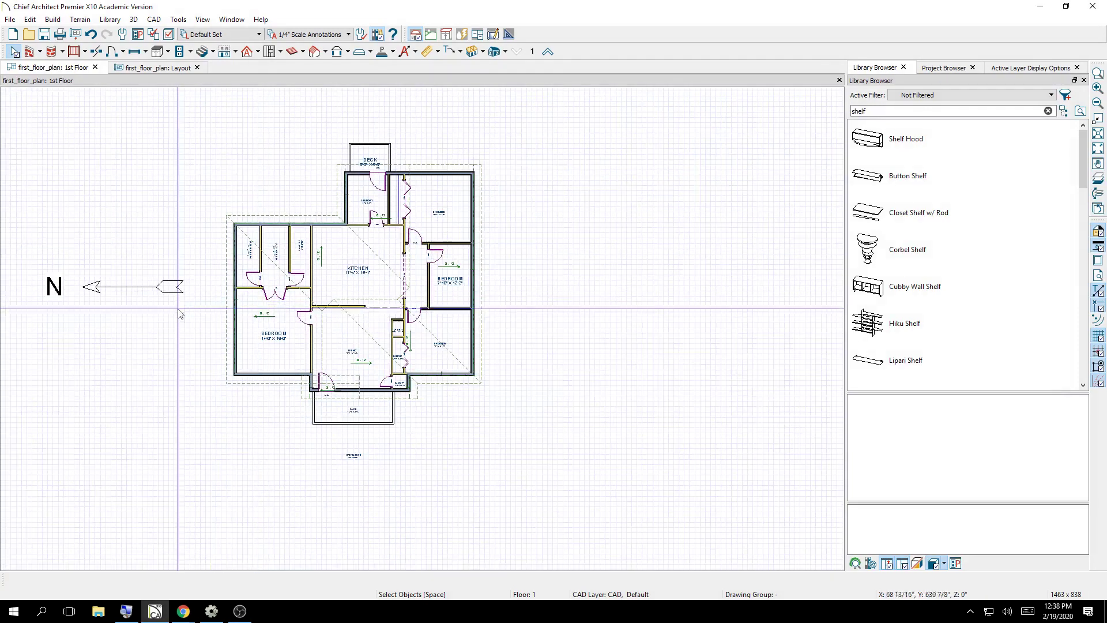
pyautogui.click(81, 287)
pyautogui.moveTo(81, 287); pyautogui.dragTo(162, 288)
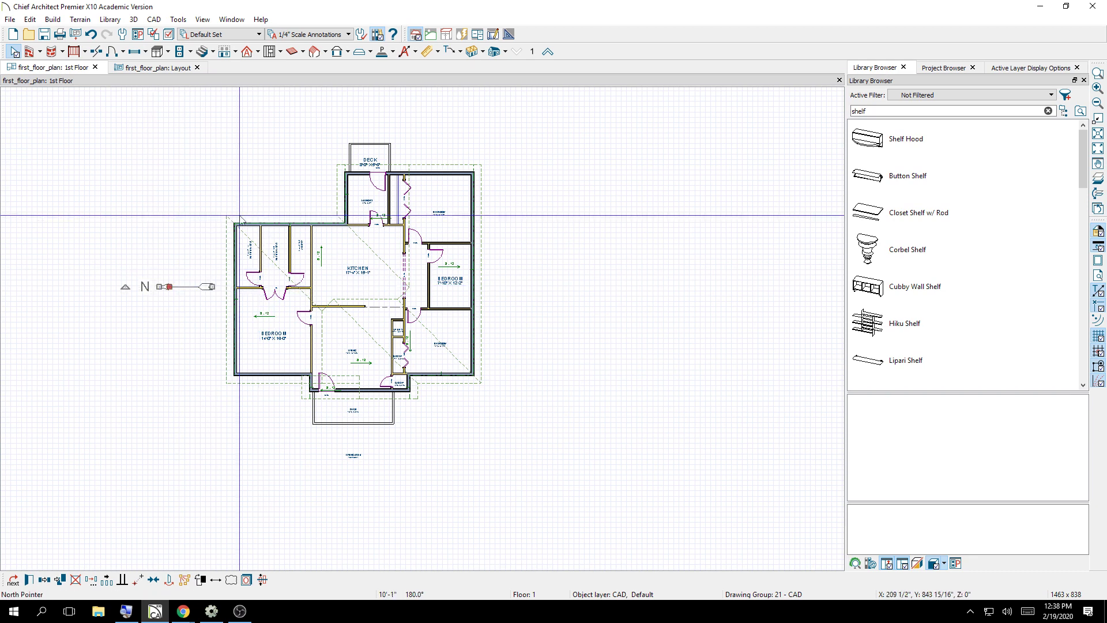
pyautogui.scroll(3, 231, 211)
pyautogui.press('Escape')
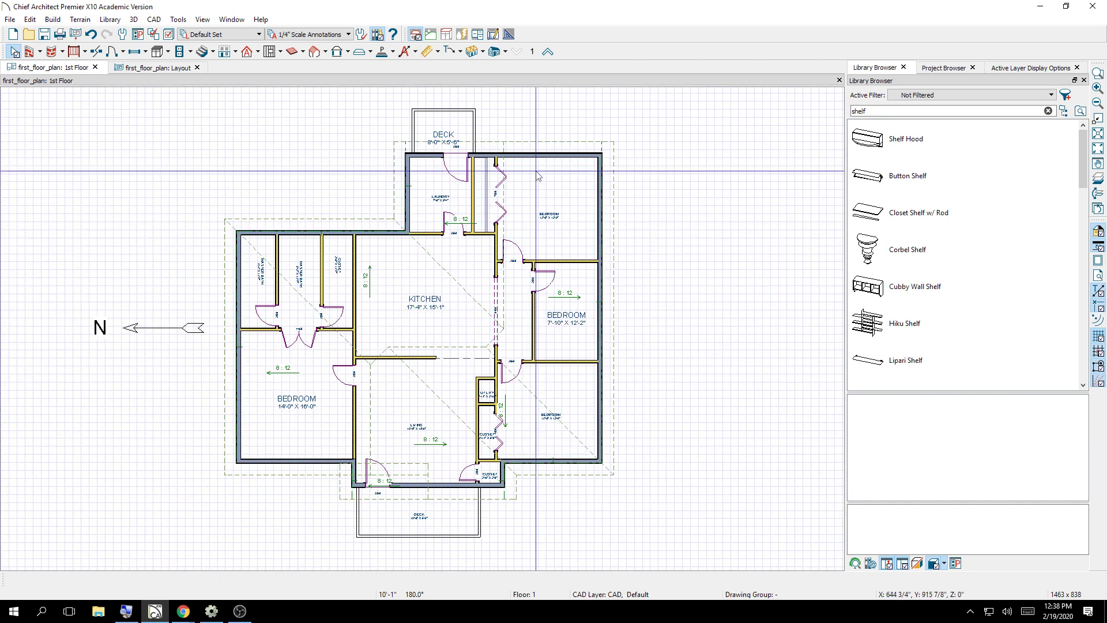
# - Send the floor-plan screen to layout page 2 as a Current Screen image
pyautogui.click(9, 19)
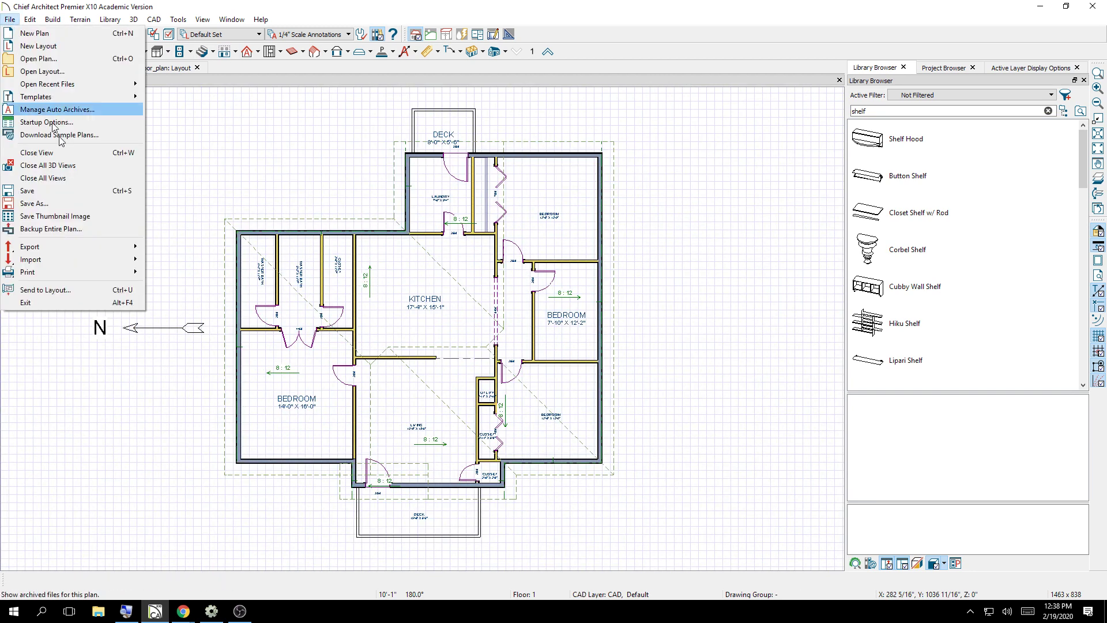
pyautogui.click(76, 294)
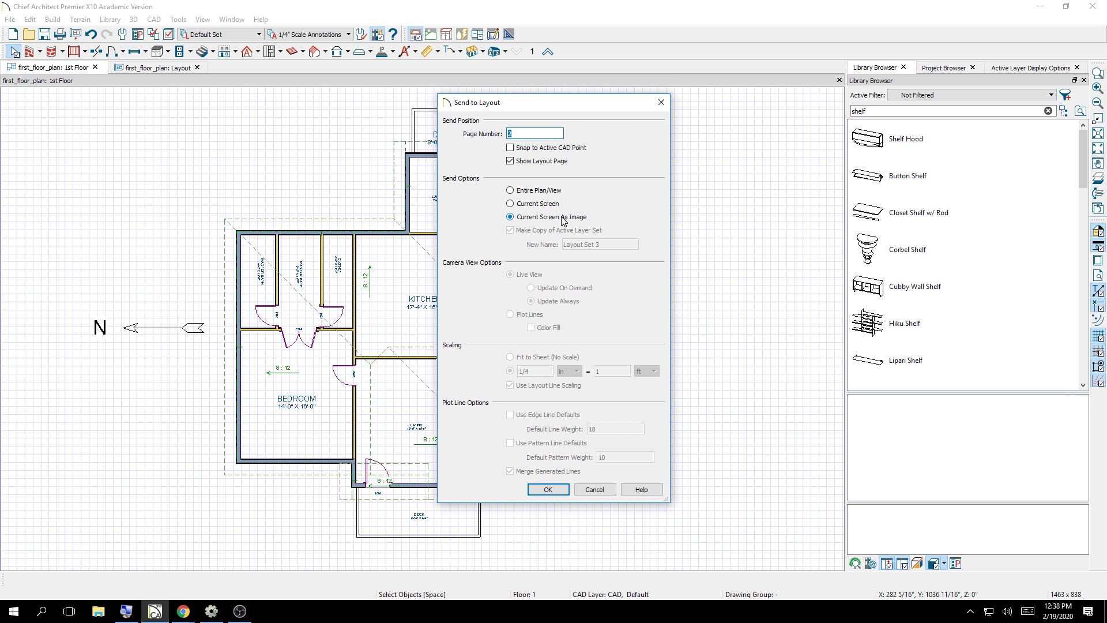
pyautogui.click(548, 489)
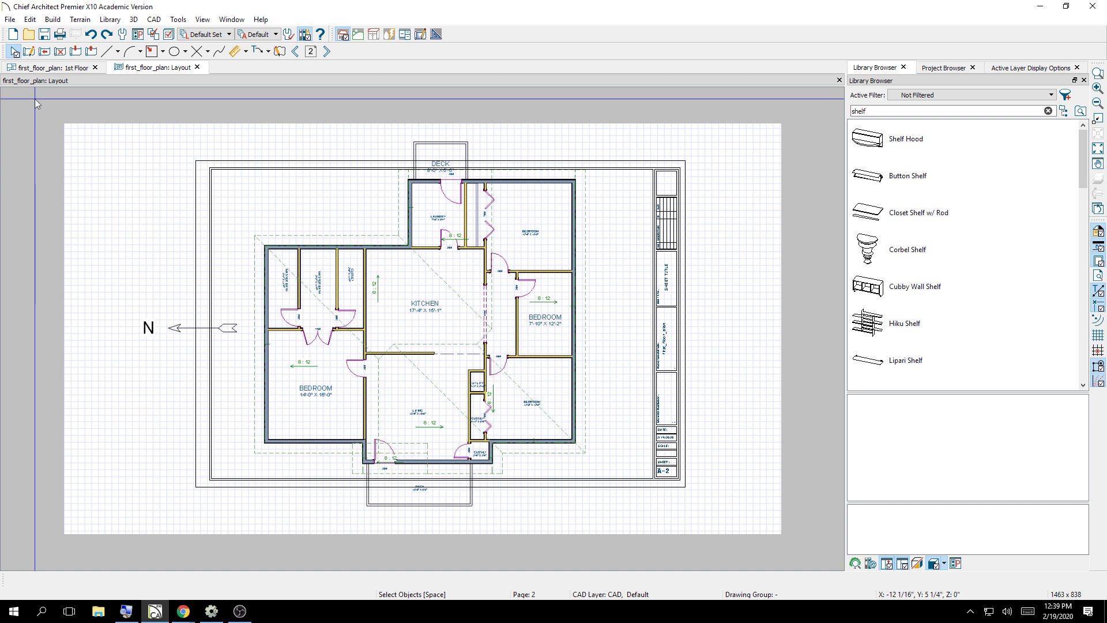
# - Return to the 1st Floor plan and switch its reference grid off
pyautogui.click(141, 186)
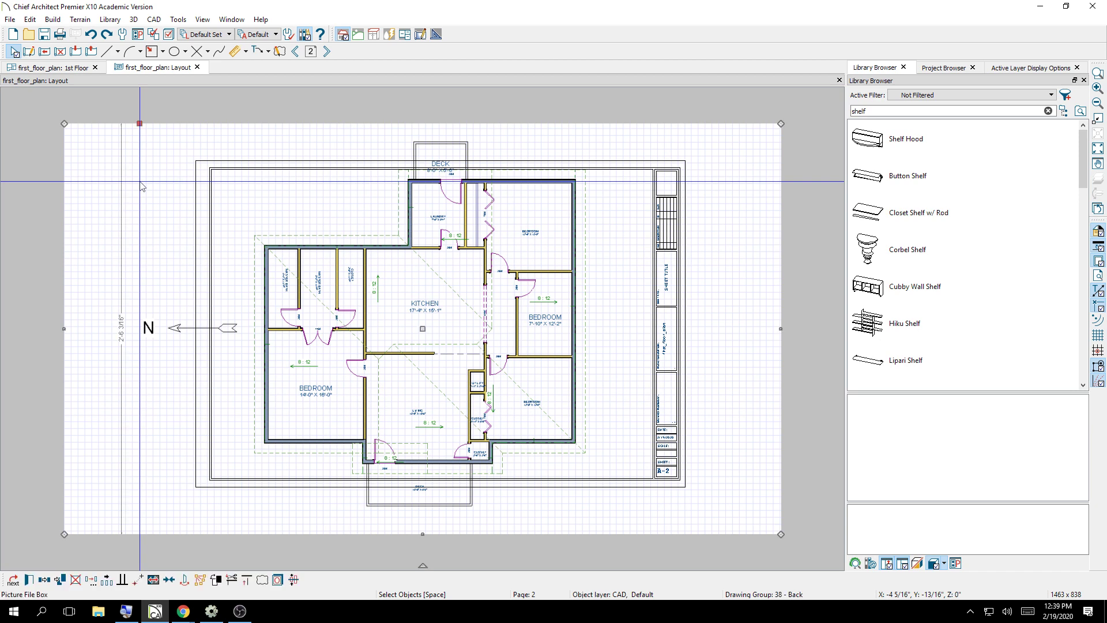
pyautogui.click(58, 68)
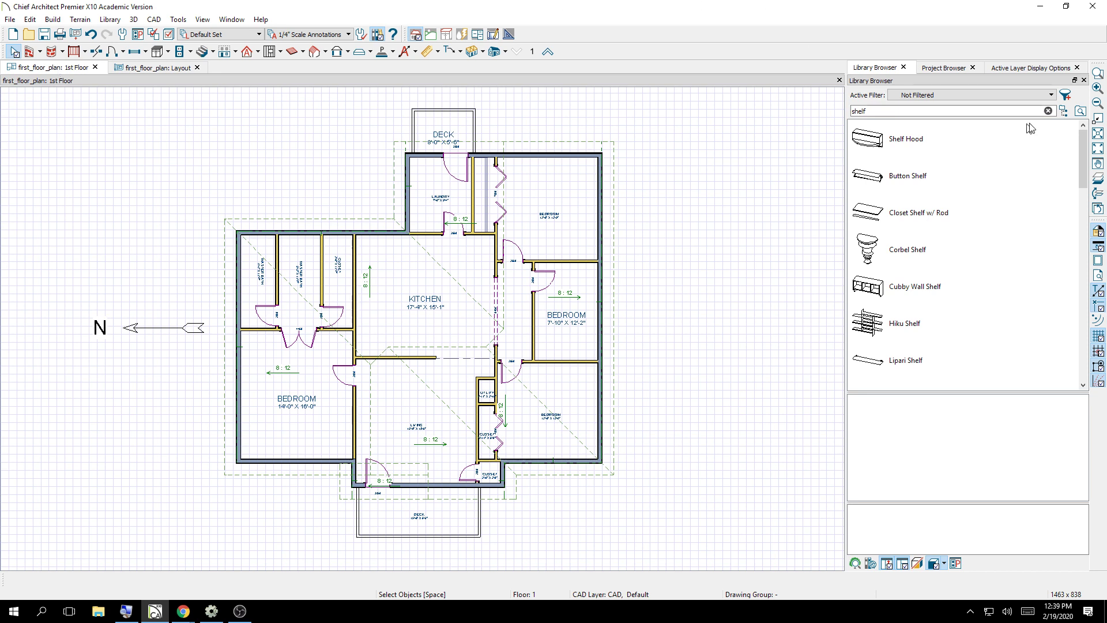
pyautogui.click(1100, 335)
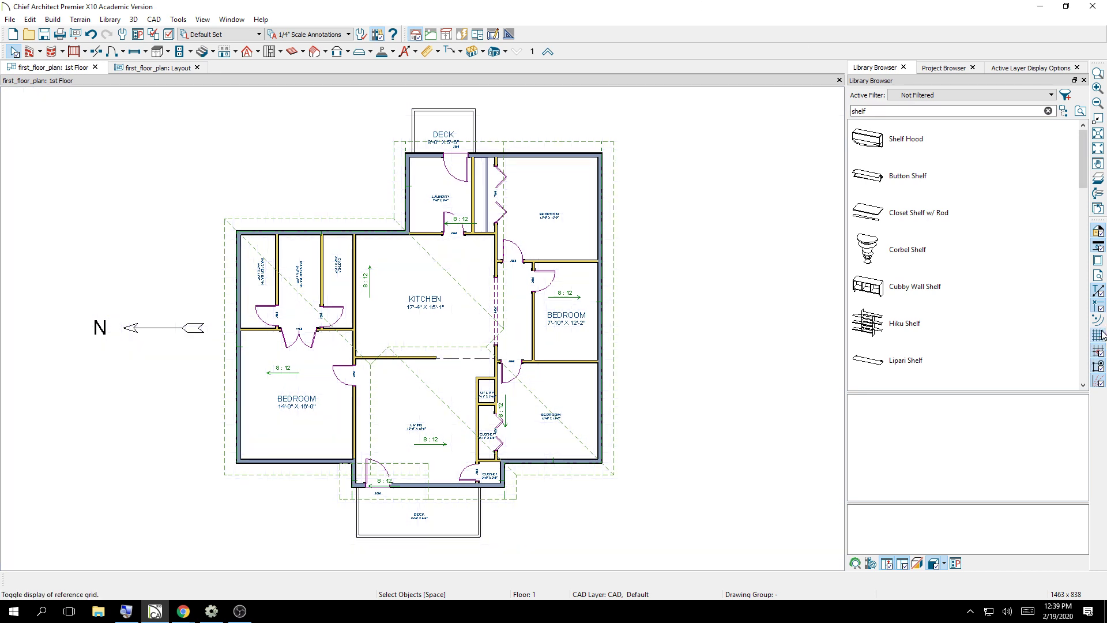
pyautogui.click(1100, 335)
pyautogui.click(1100, 335)
pyautogui.click(1100, 334)
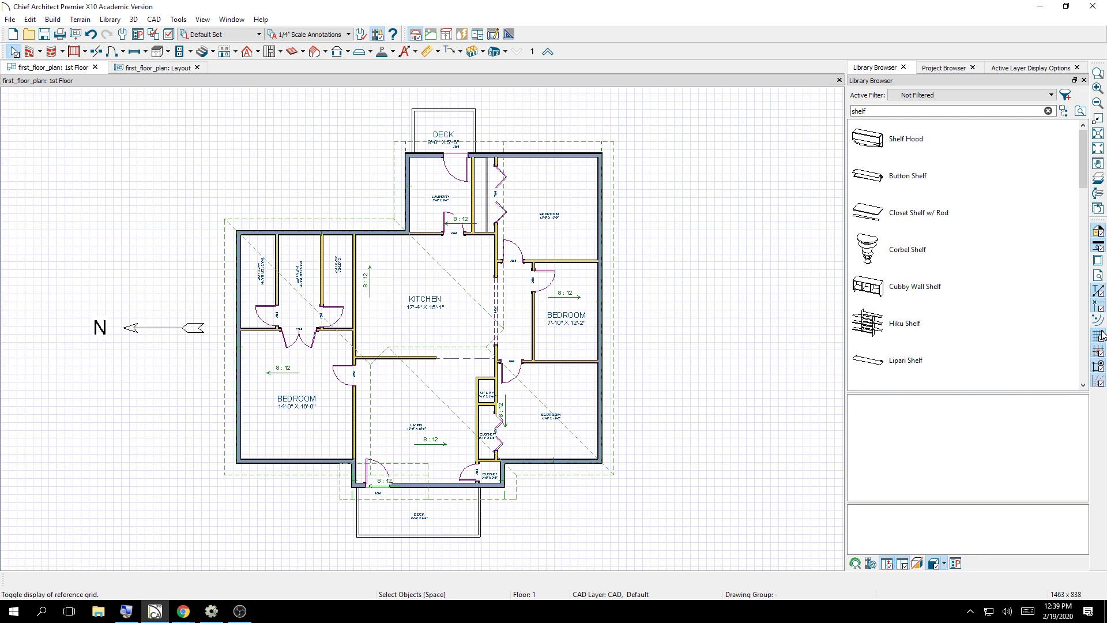
pyautogui.click(1100, 335)
pyautogui.click(1100, 335)
pyautogui.click(1099, 335)
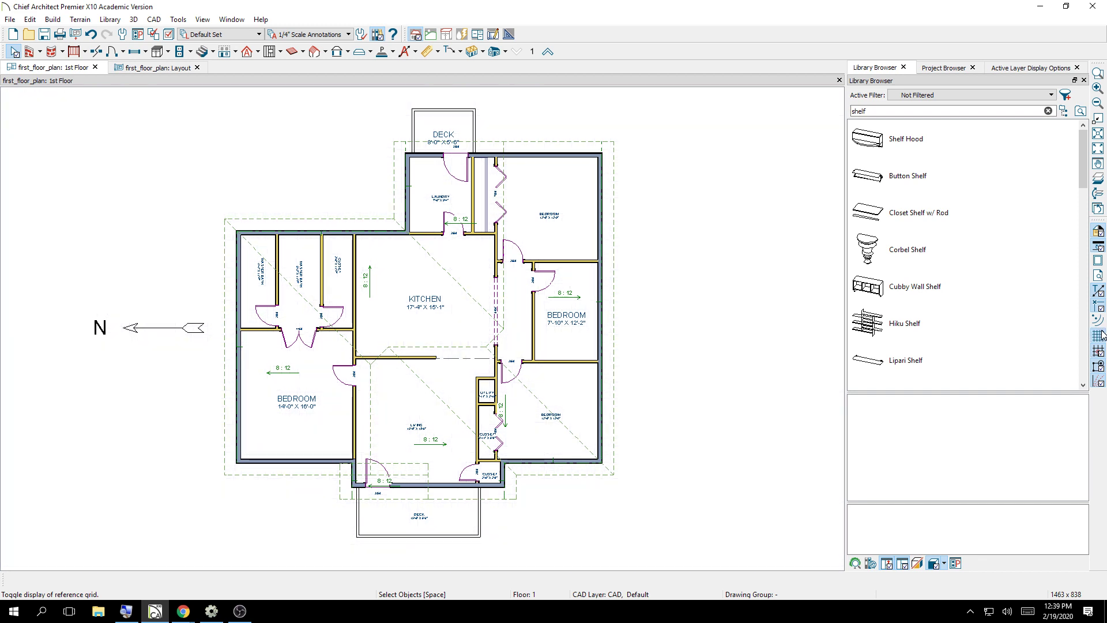
pyautogui.click(1100, 335)
pyautogui.click(1100, 335)
pyautogui.click(1100, 335)
pyautogui.click(1100, 335)
# - Send the gridless floor plan to layout page 2 as a Current Screen image
pyautogui.click(9, 20)
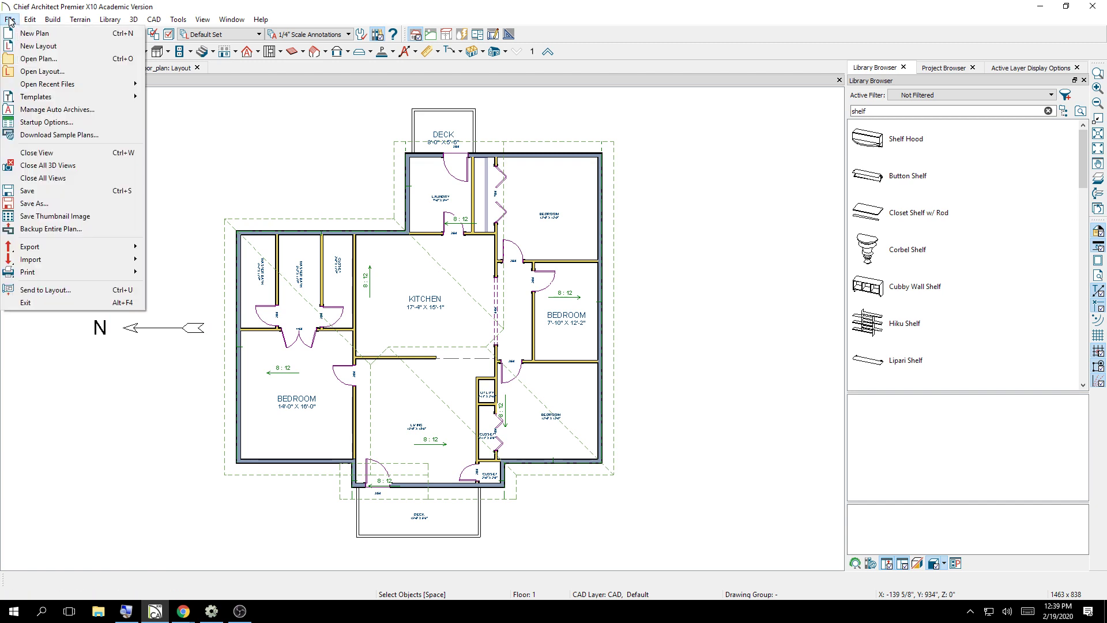
pyautogui.click(58, 289)
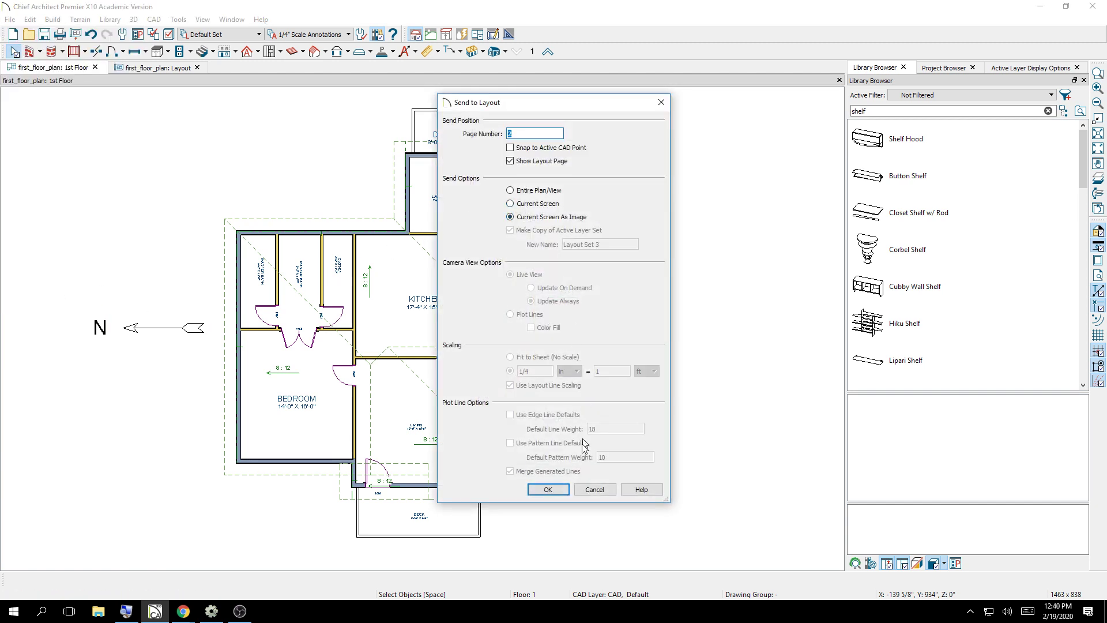
pyautogui.click(548, 489)
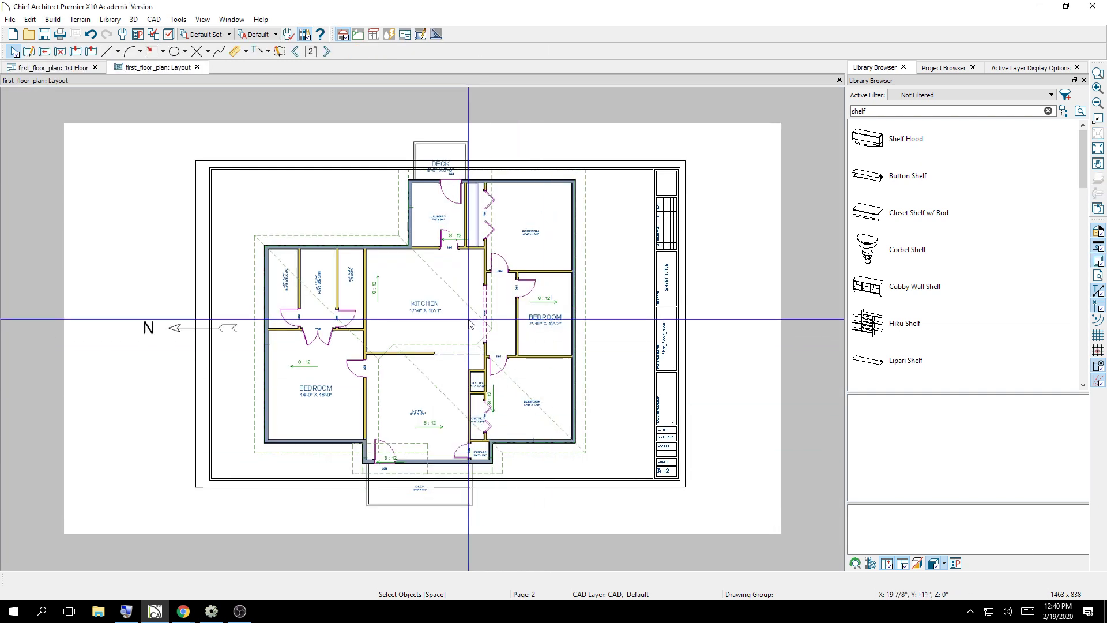
# - Resize the plan image and centre it inside the A-2 sheet border
pyautogui.click(468, 346)
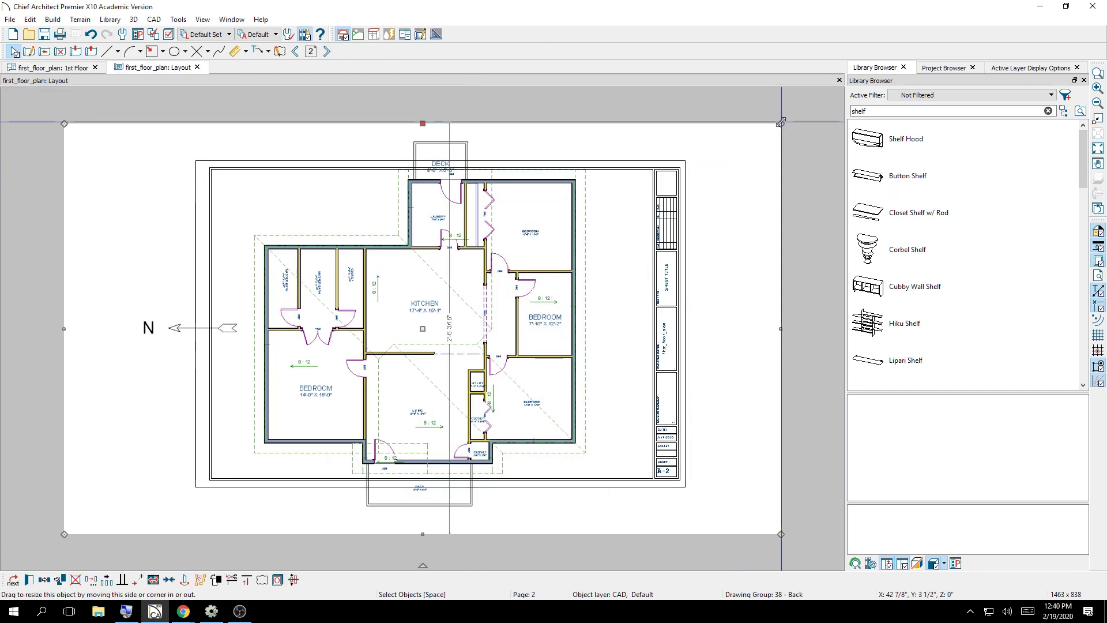
pyautogui.moveTo(781, 123); pyautogui.dragTo(476, 298)
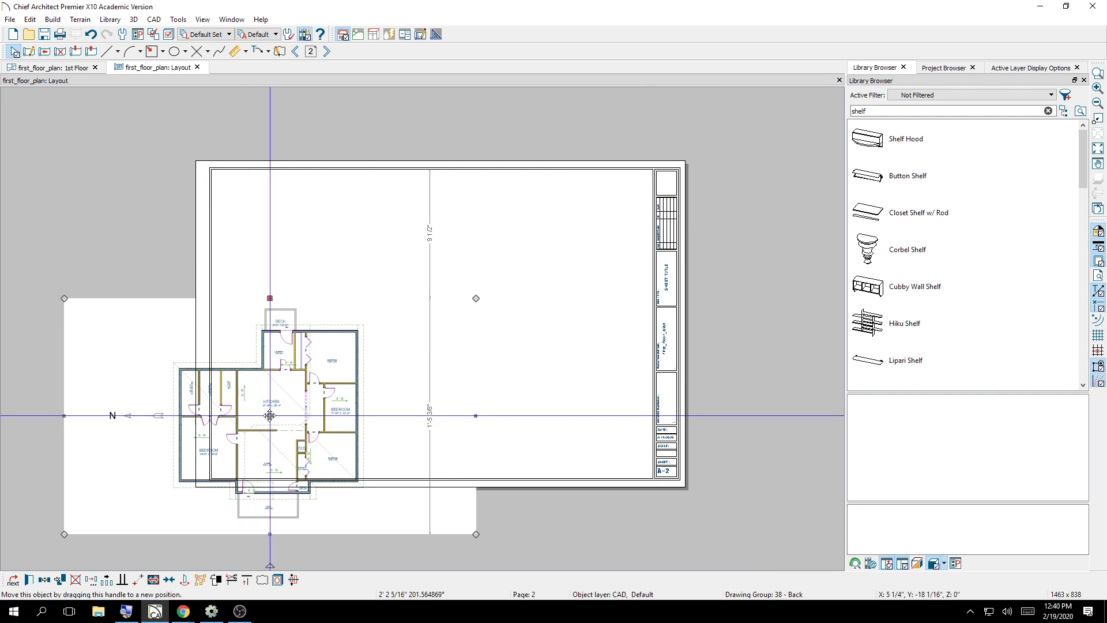
pyautogui.moveTo(269, 415); pyautogui.dragTo(431, 309)
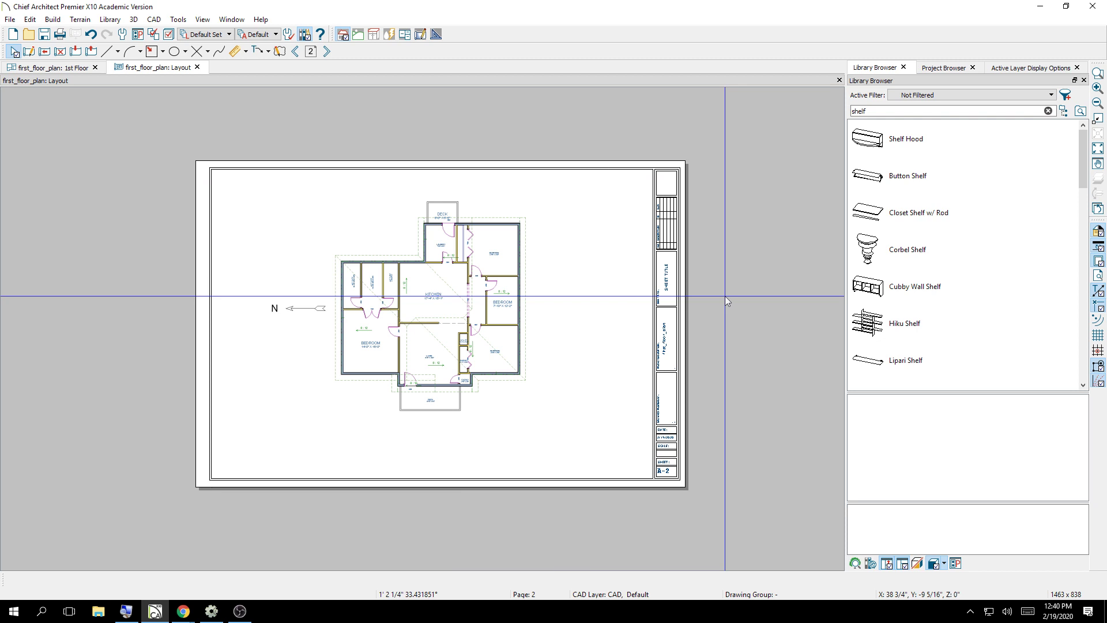
pyautogui.click(540, 430)
pyautogui.moveTo(636, 429); pyautogui.dragTo(724, 476)
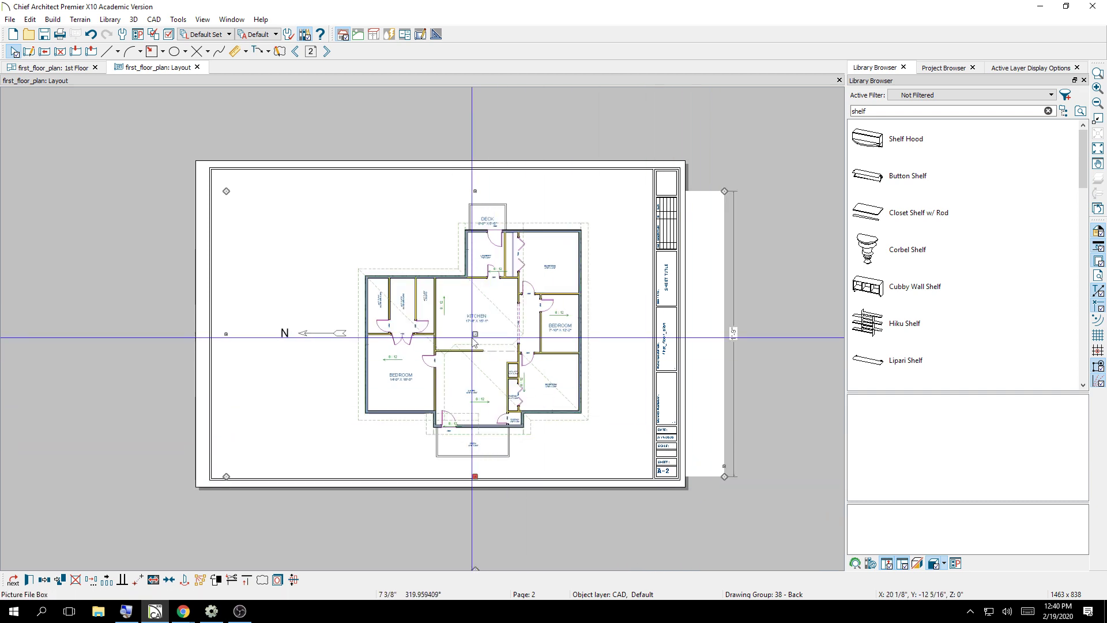
pyautogui.moveTo(475, 334); pyautogui.dragTo(440, 324)
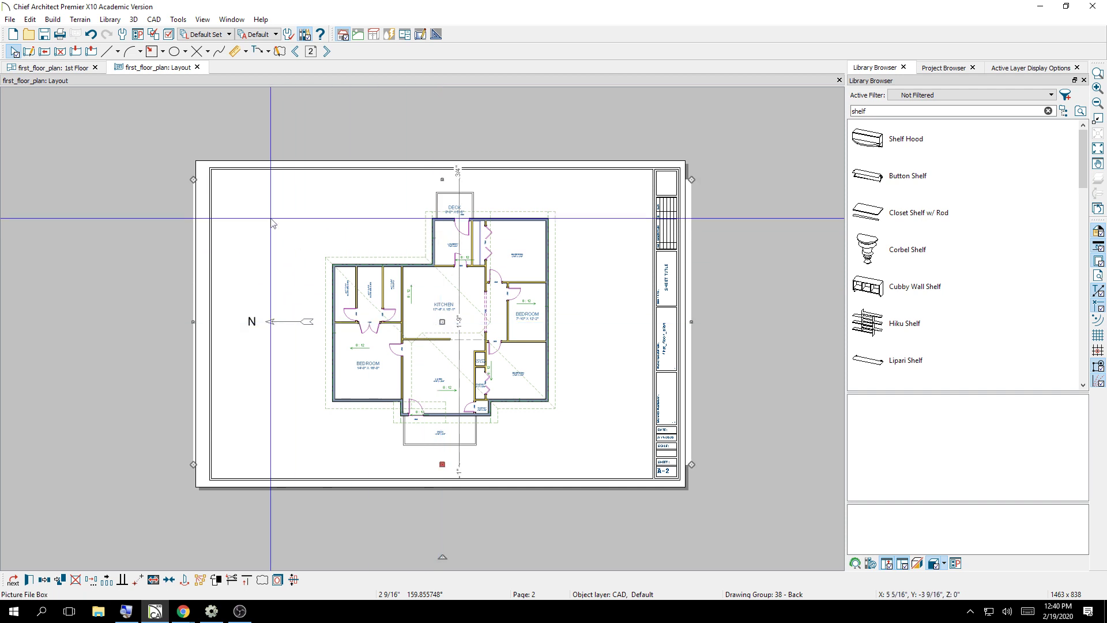
pyautogui.moveTo(190, 177); pyautogui.dragTo(235, 202)
pyautogui.moveTo(463, 335); pyautogui.dragTo(463, 318)
pyautogui.click(642, 303)
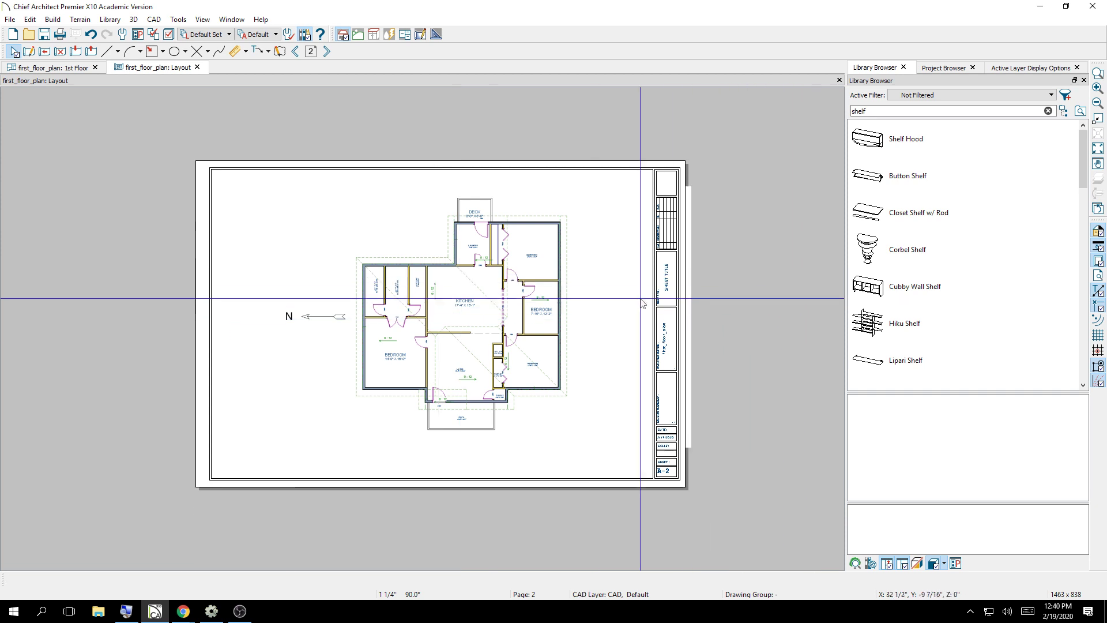
pyautogui.click(466, 317)
pyautogui.moveTo(462, 318); pyautogui.dragTo(438, 314)
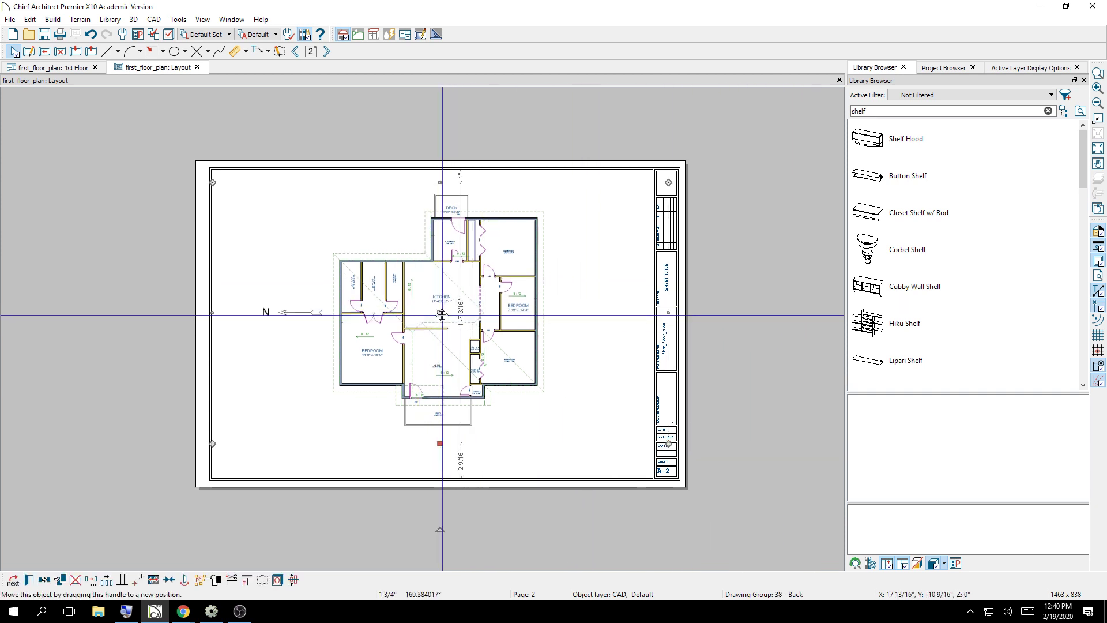
pyautogui.click(742, 283)
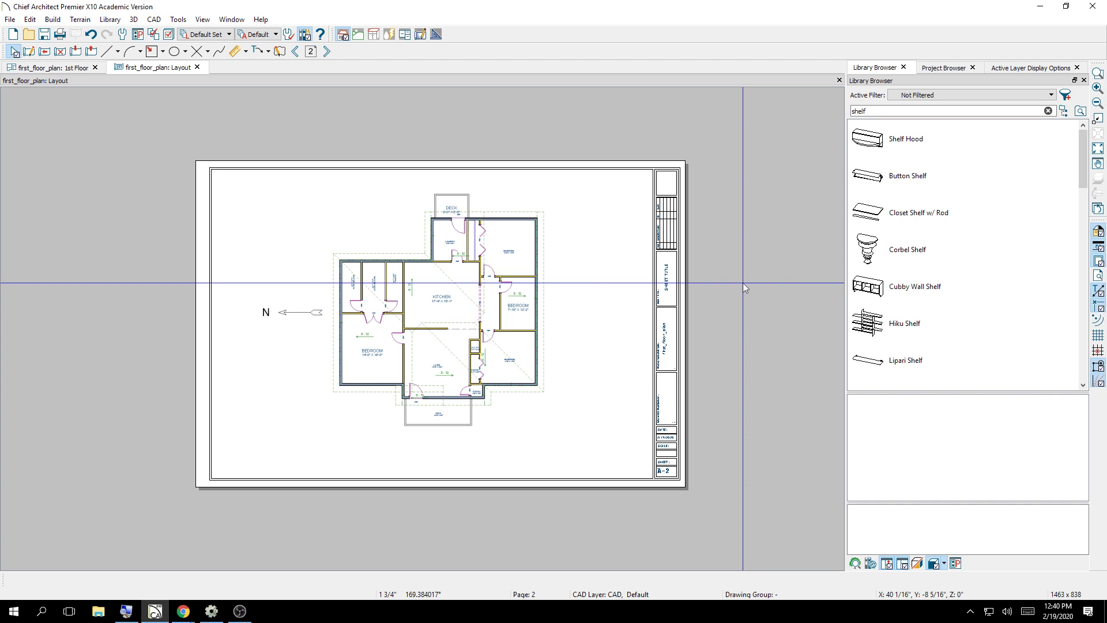
# - Check that layout page 3 is empty, then go back to the 1st Floor plan
pyautogui.click(326, 53)
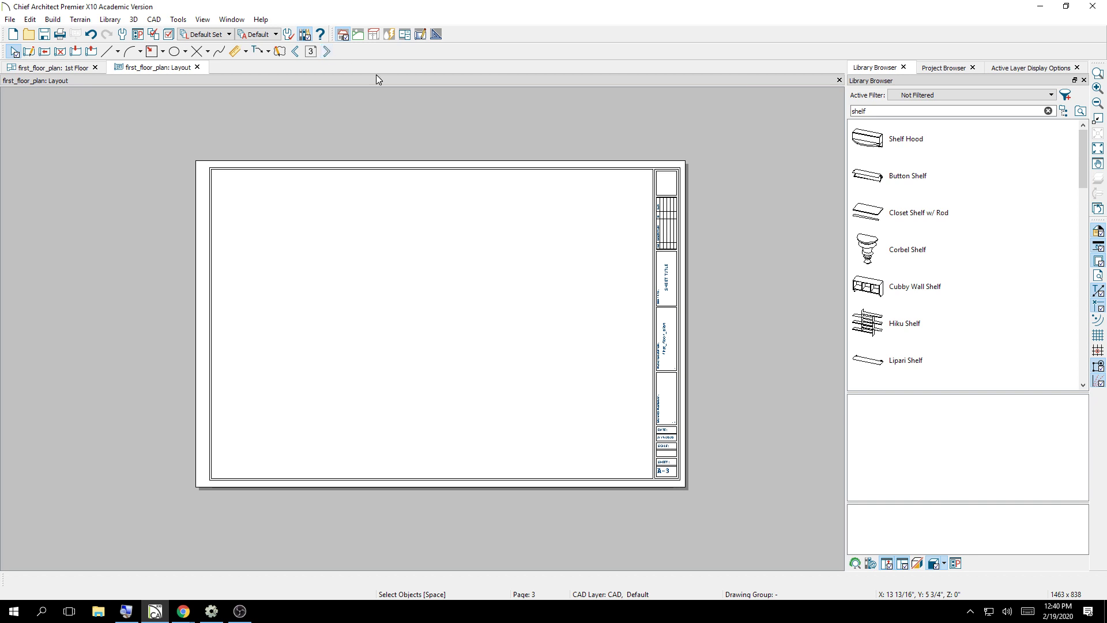
pyautogui.click(74, 67)
pyautogui.scroll(-4, 374, 323)
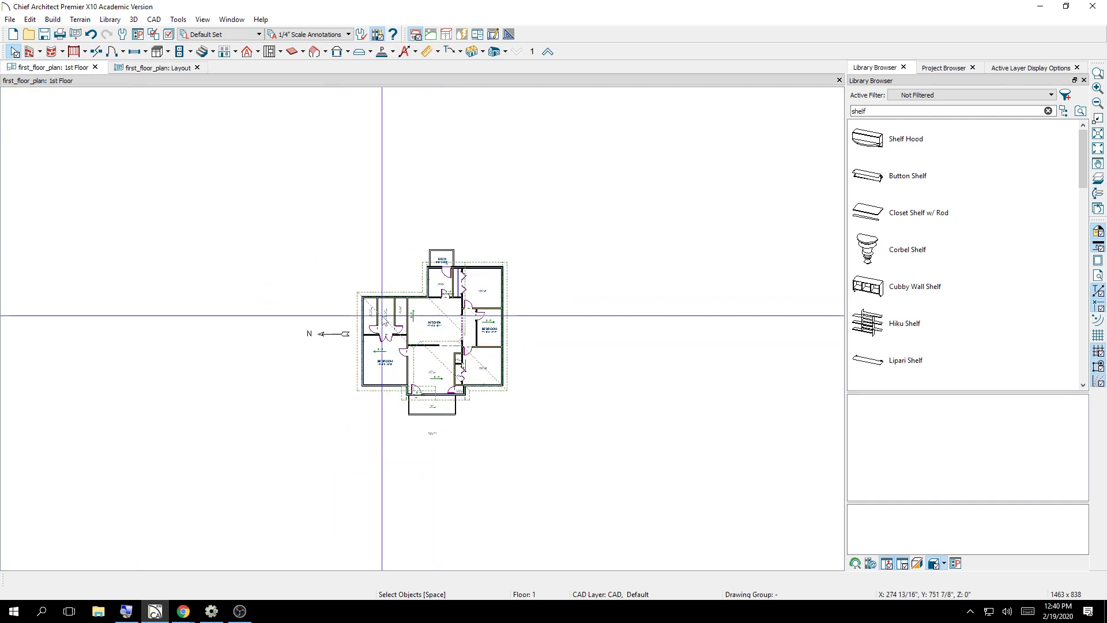
pyautogui.scroll(3, 372, 340)
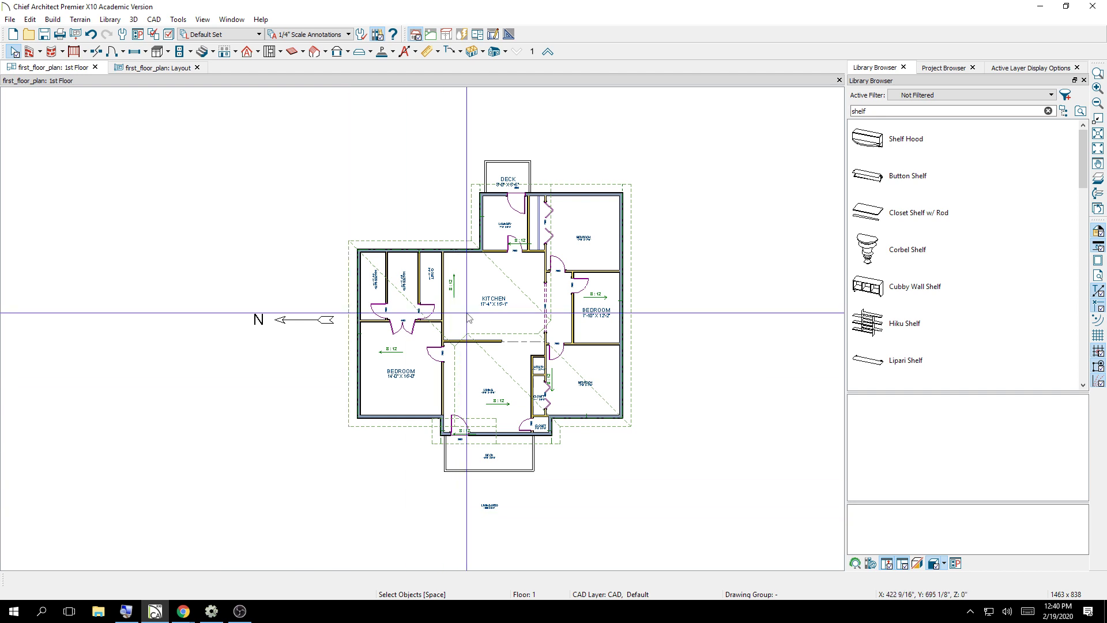
# - Create Elevation 1 with the Cross Section/Elevation tool, looking at the house's left side
pyautogui.click(504, 53)
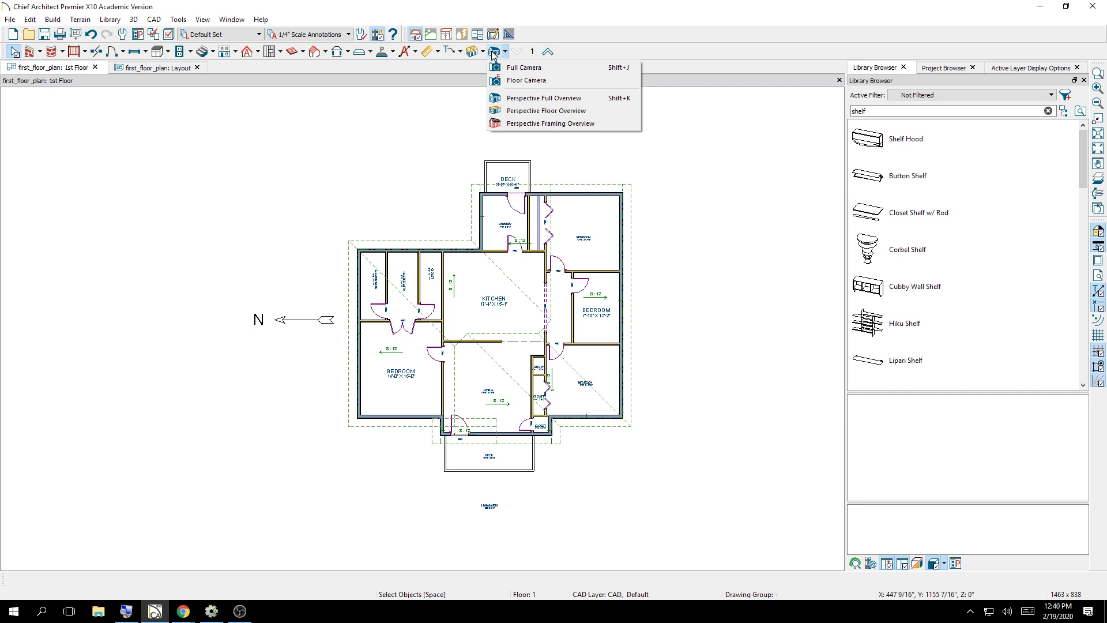
pyautogui.click(483, 50)
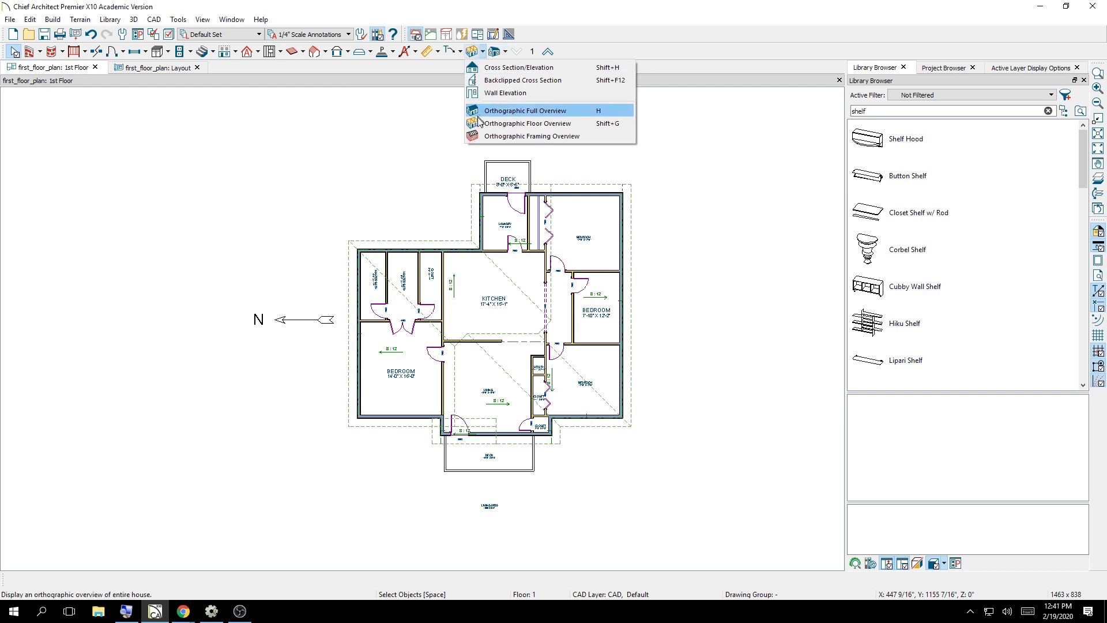
pyautogui.click(583, 71)
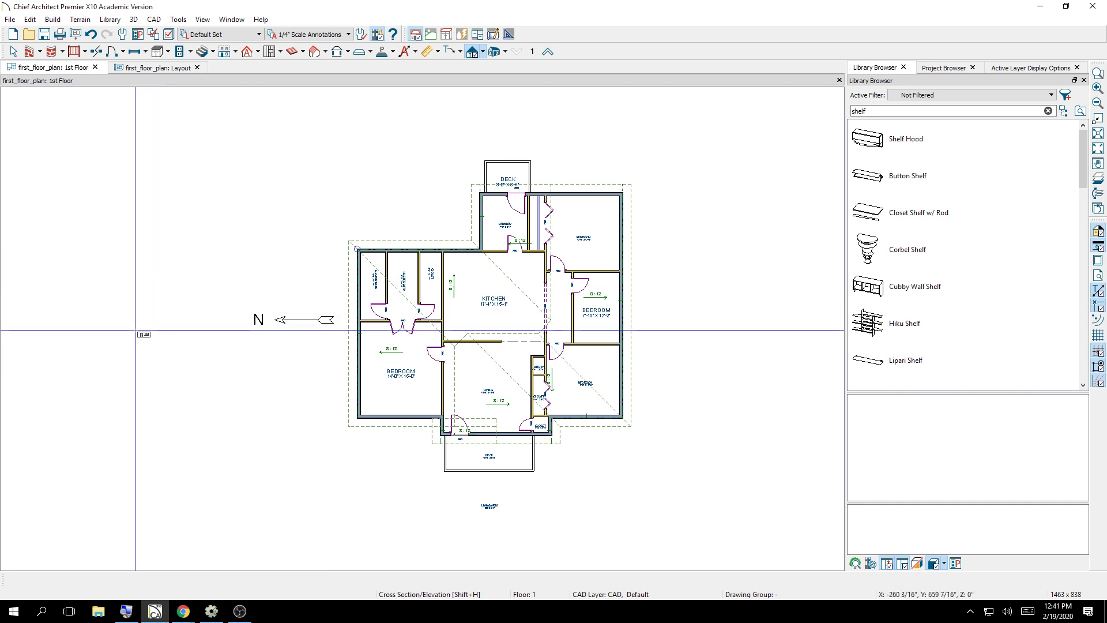
pyautogui.moveTo(136, 330); pyautogui.dragTo(237, 332)
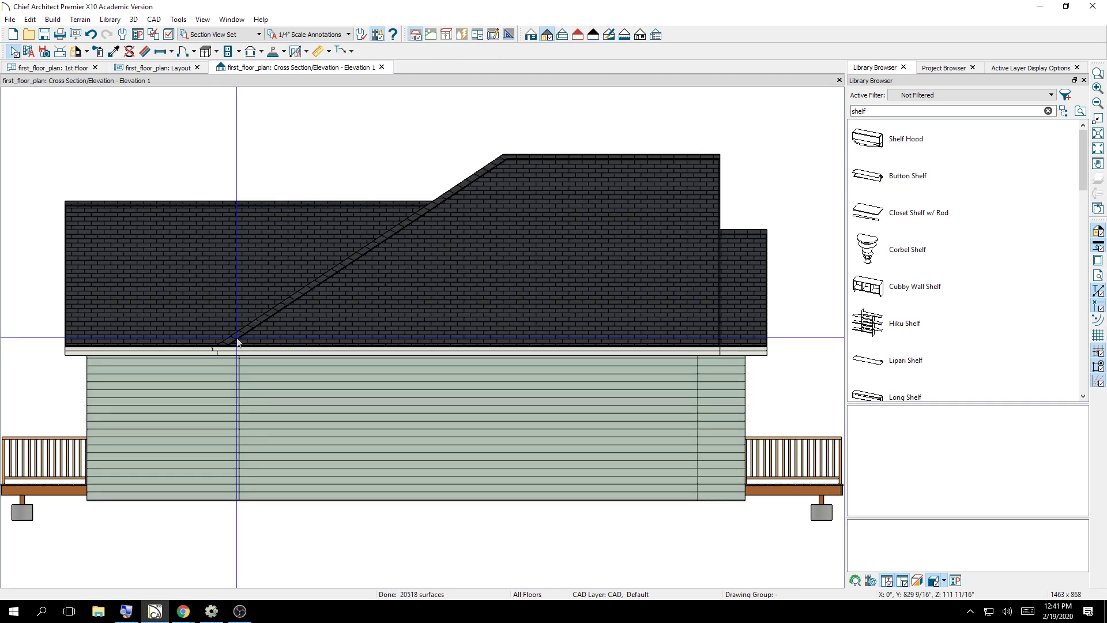
pyautogui.scroll(-2, 521, 366)
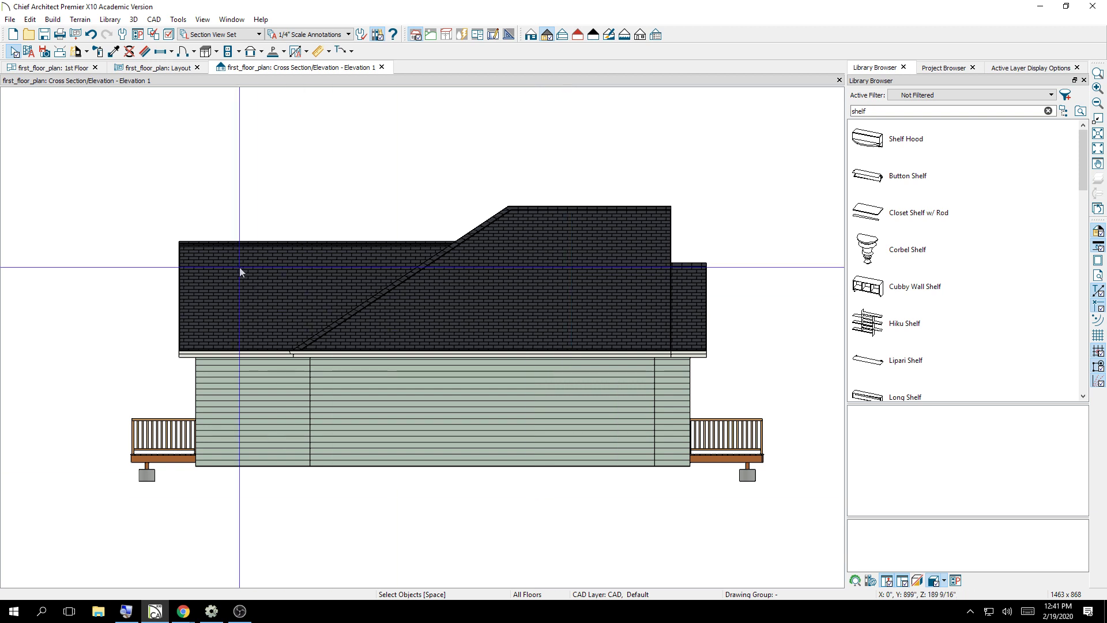
# - Send Elevation 1 to layout page 3 as a live Current Screen view at 1/4 in = 1 ft
pyautogui.click(10, 19)
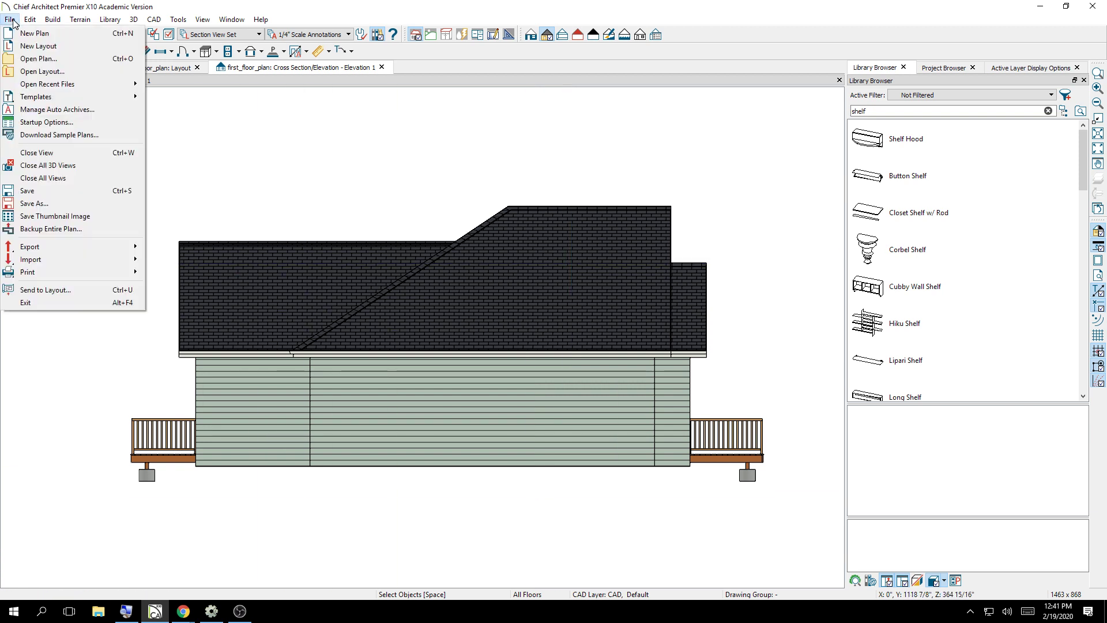
pyautogui.click(52, 290)
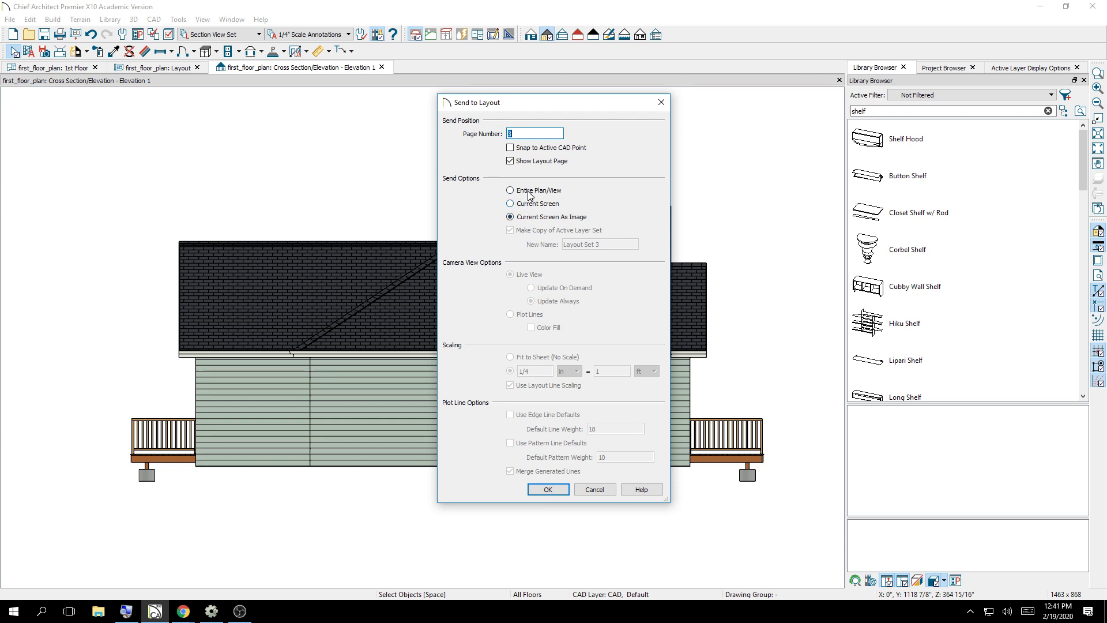
pyautogui.click(523, 207)
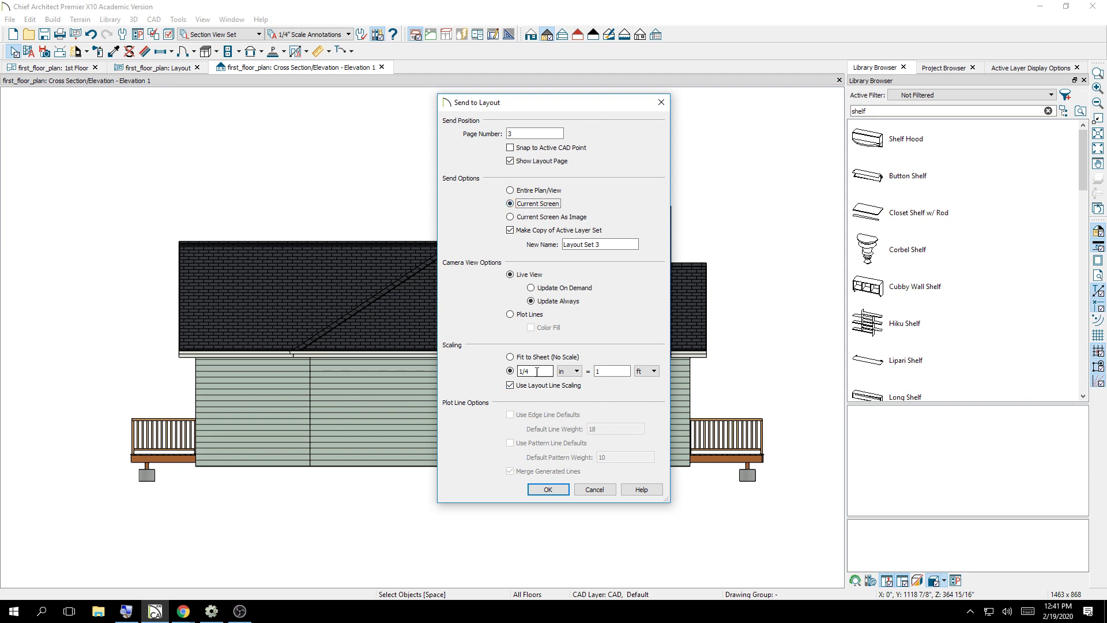
pyautogui.moveTo(539, 371); pyautogui.dragTo(490, 379)
pyautogui.click(540, 372)
pyautogui.click(534, 373)
# - Send Elevation 1 to layout page 3 and move it to the sheet's upper left
pyautogui.click(549, 489)
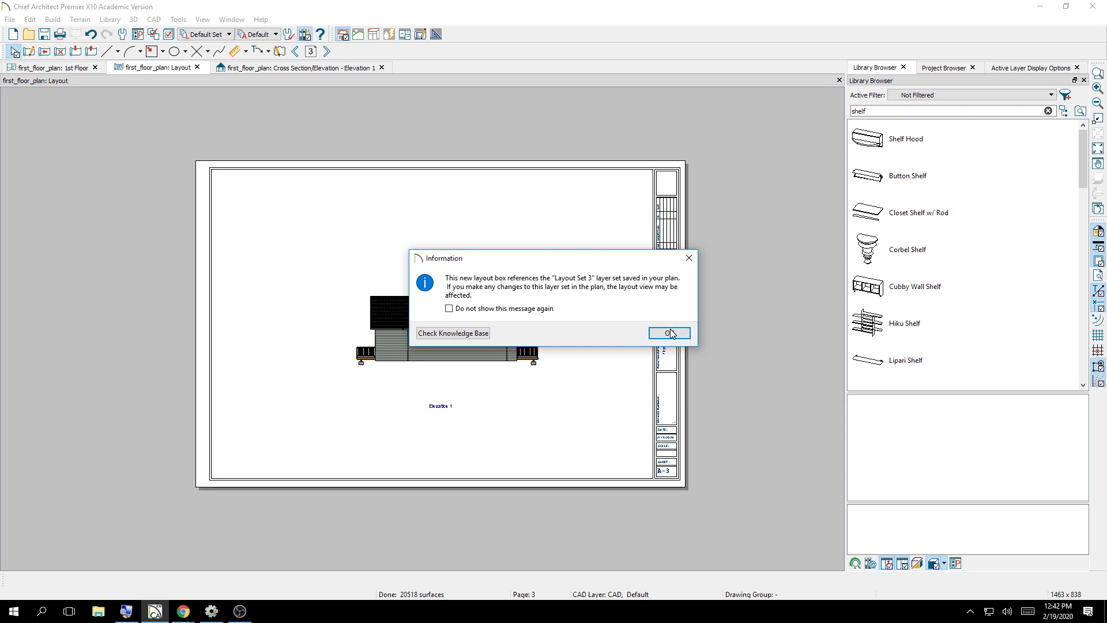
pyautogui.click(671, 335)
pyautogui.click(557, 377)
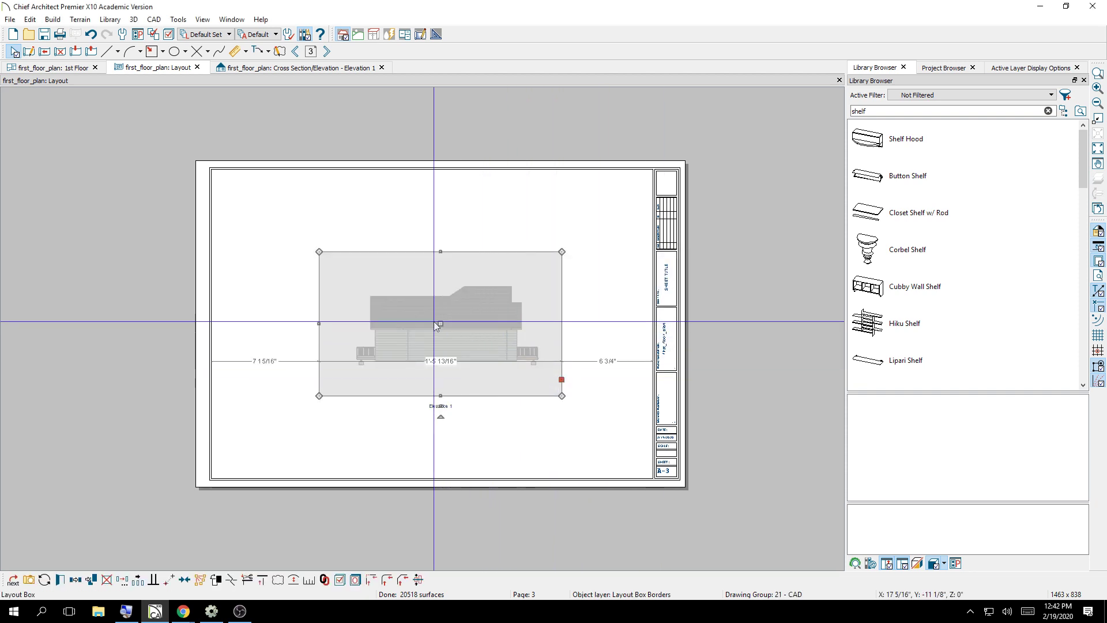
pyautogui.moveTo(440, 325); pyautogui.dragTo(322, 234)
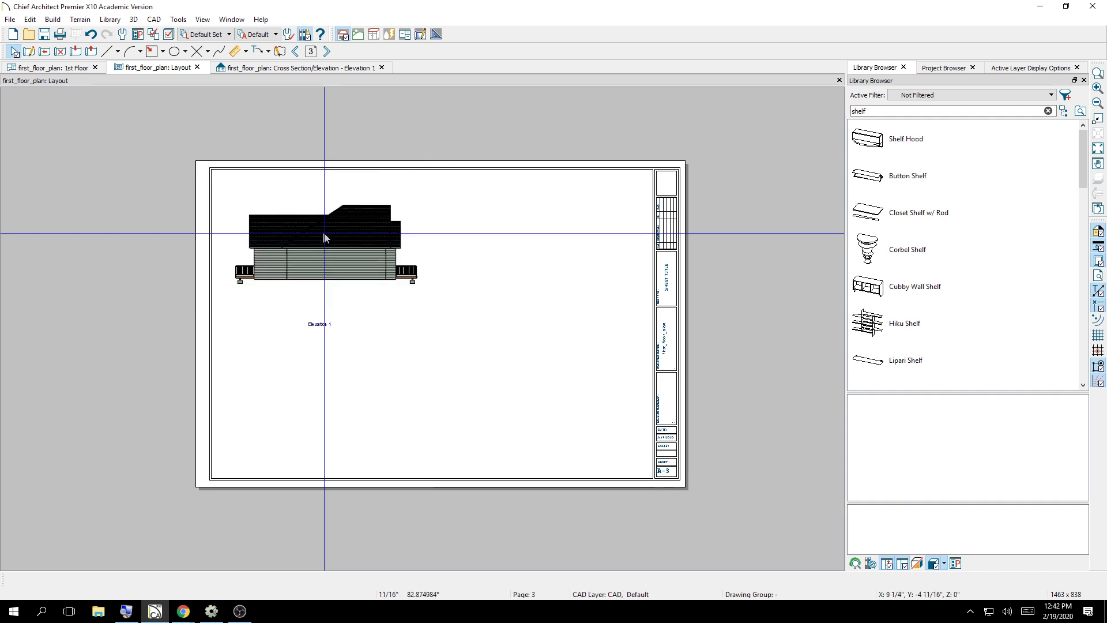
pyautogui.scroll(4, 299, 340)
pyautogui.scroll(3, 299, 341)
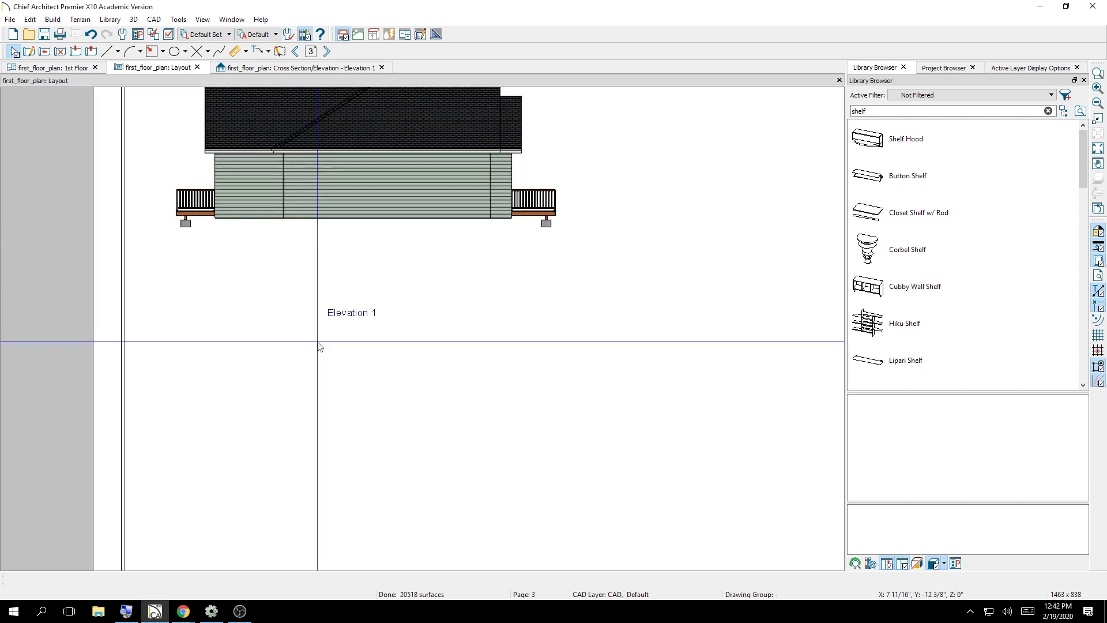
# - Open the Elevation 1 view behind the layout box and close it without saving camera changes
pyautogui.click(364, 310)
pyautogui.hotkey('ctrl', 'Tab')
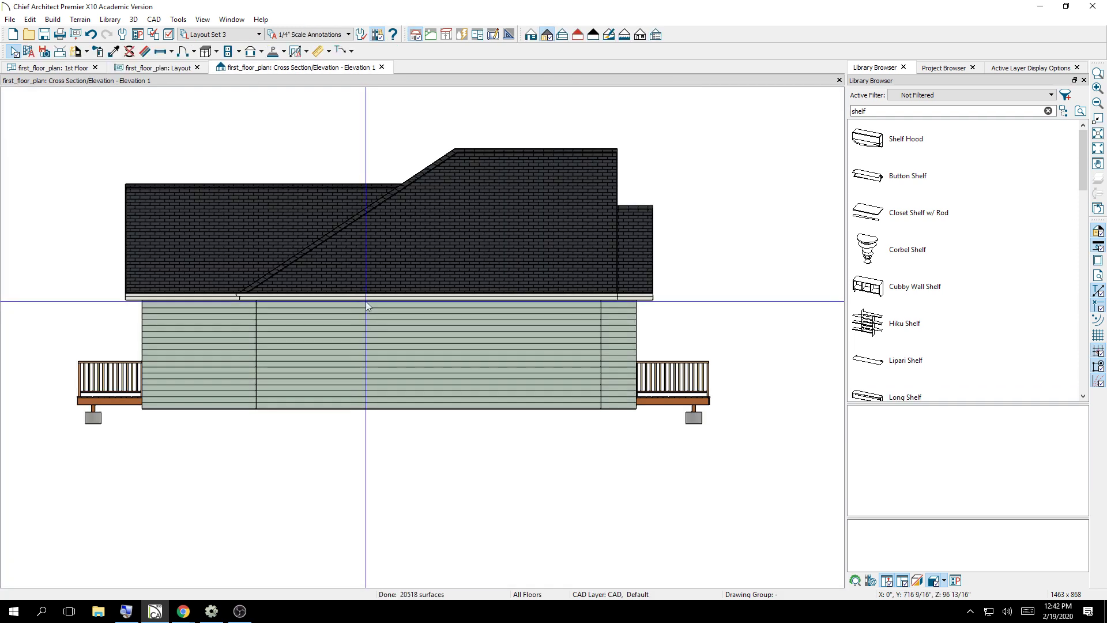
pyautogui.scroll(-4, 379, 354)
pyautogui.scroll(2, 378, 376)
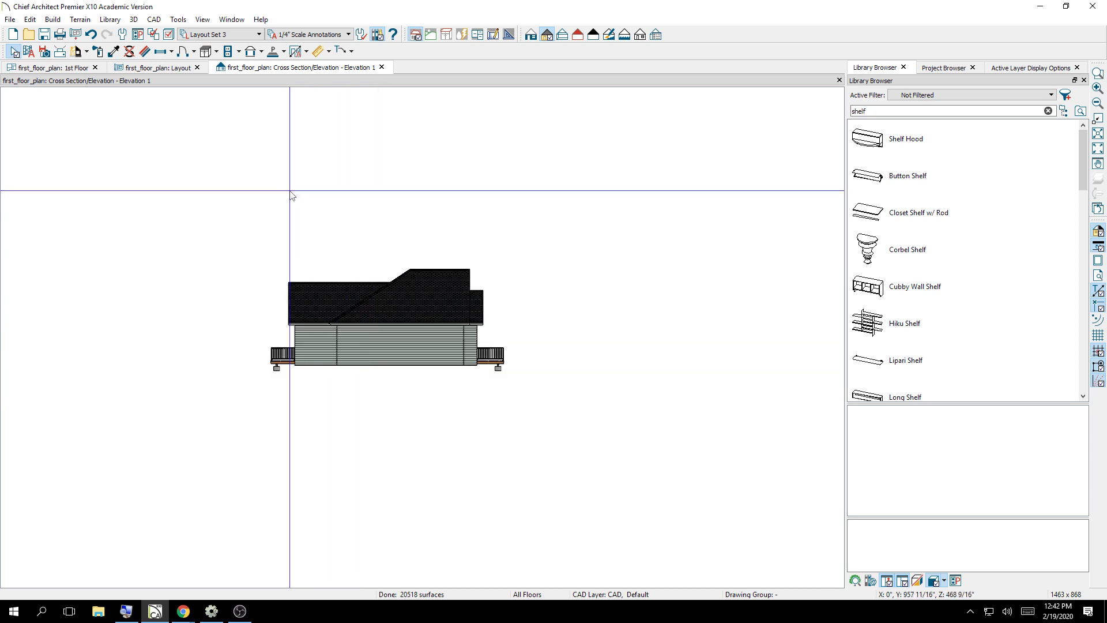
pyautogui.click(383, 68)
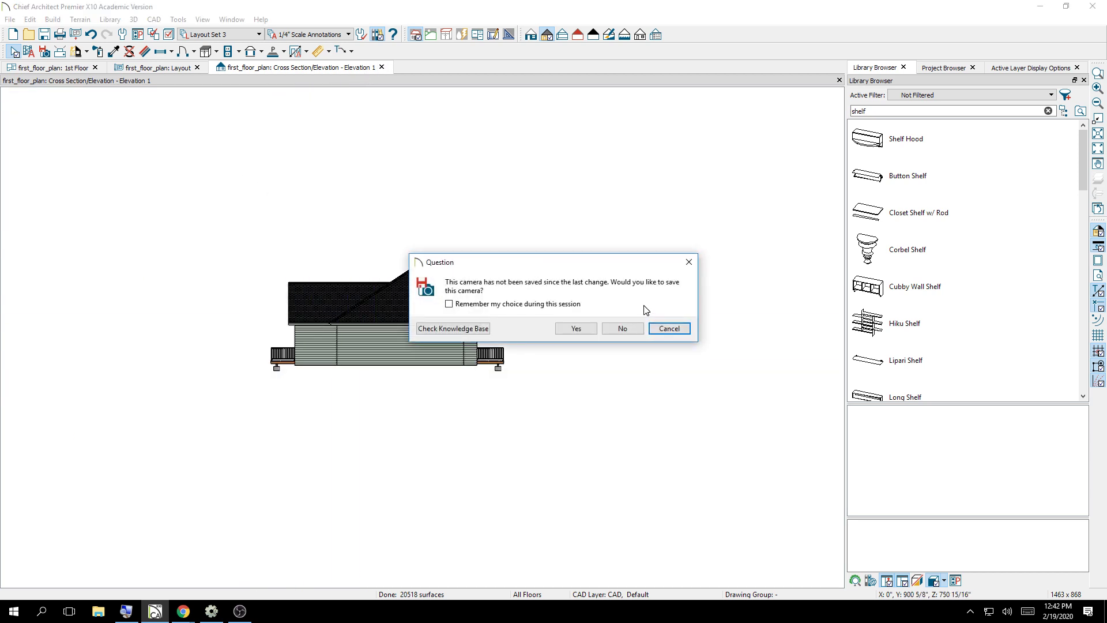
pyautogui.click(669, 328)
pyautogui.hotkey('ctrl', 'w')
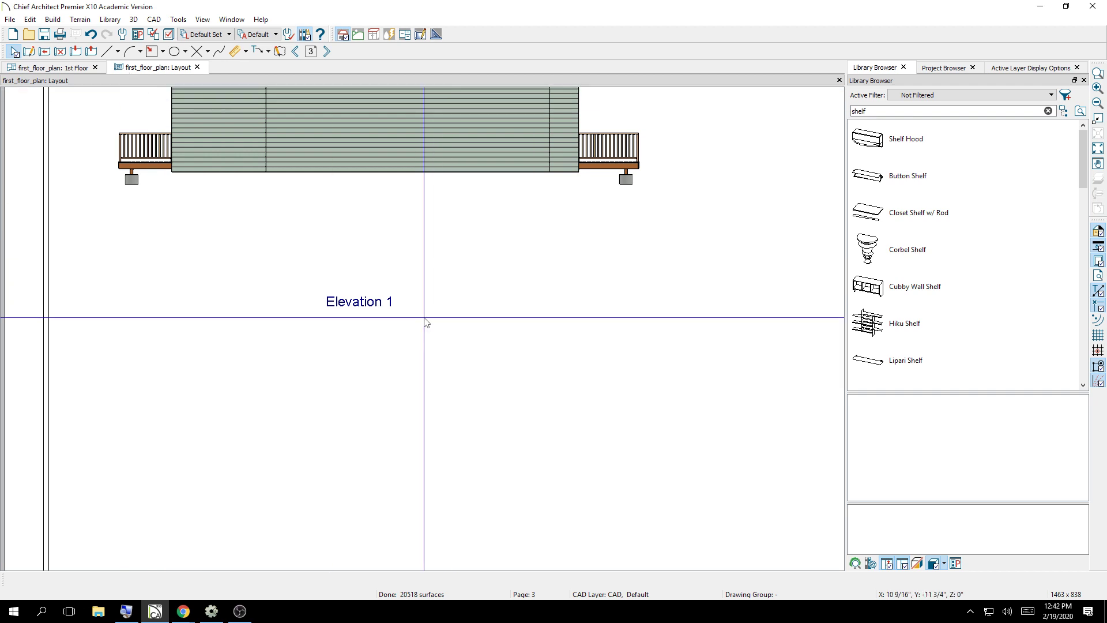
# - Check the Elevation 1 layout box's editing options, then deselect it
pyautogui.click(373, 309)
pyautogui.scroll(-4, 374, 308)
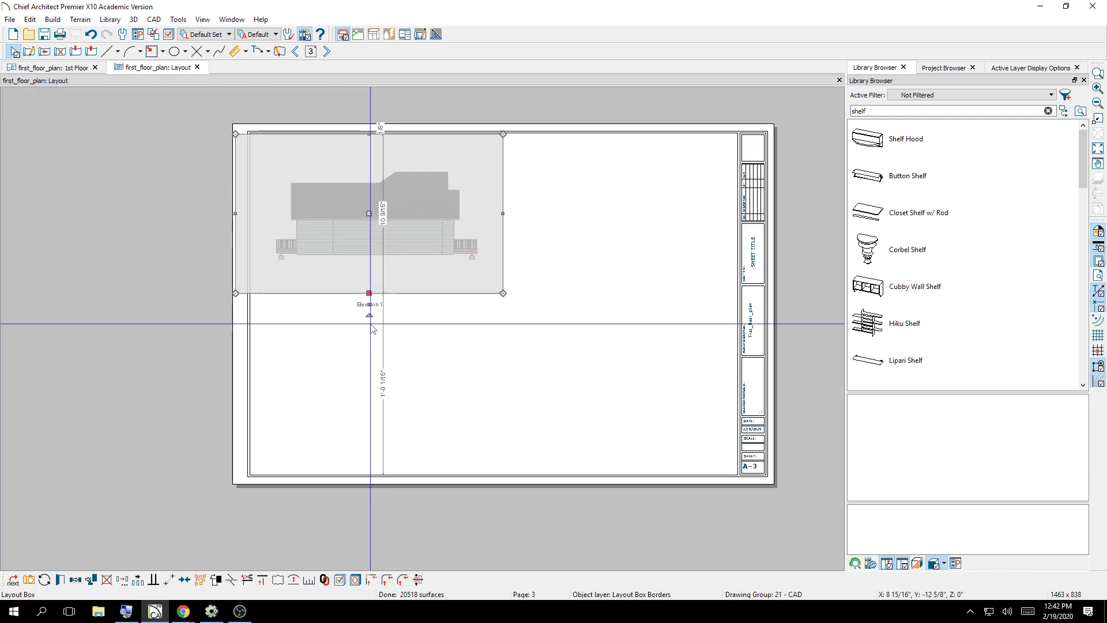
pyautogui.rightClick(370, 303)
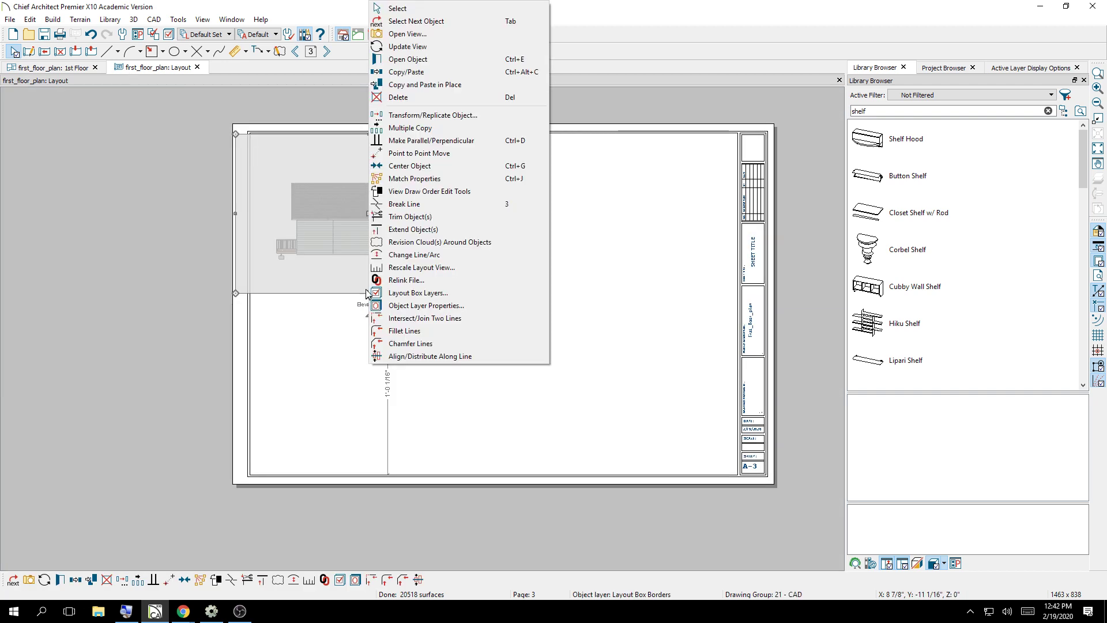
pyautogui.click(154, 267)
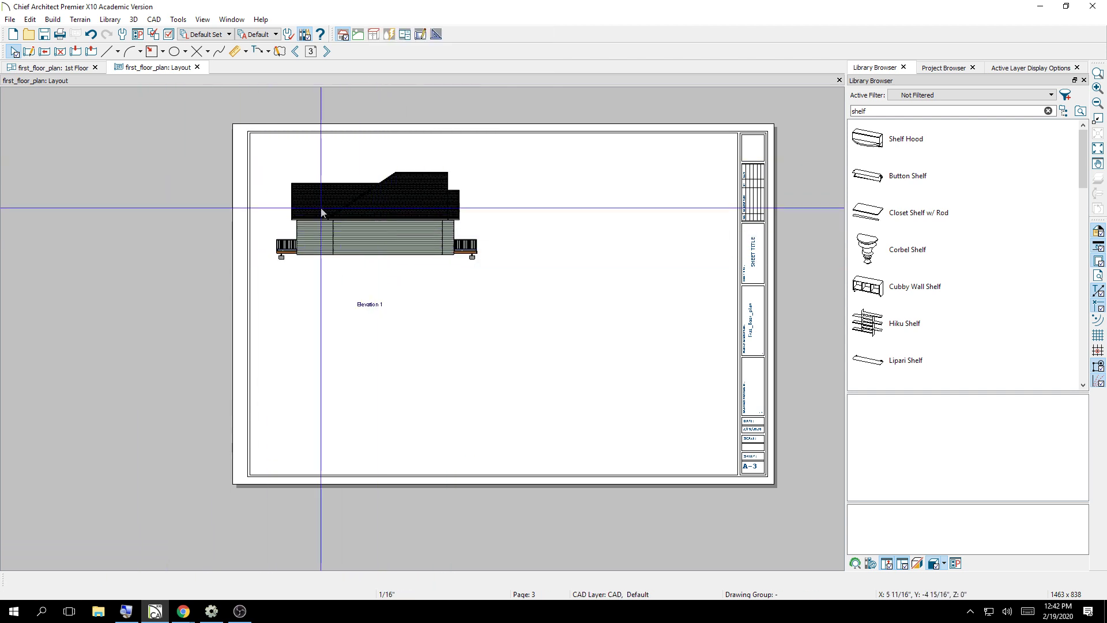
# - On the 1st Floor plan, draw a section line at the rear creating Elevation 2
pyautogui.click(76, 69)
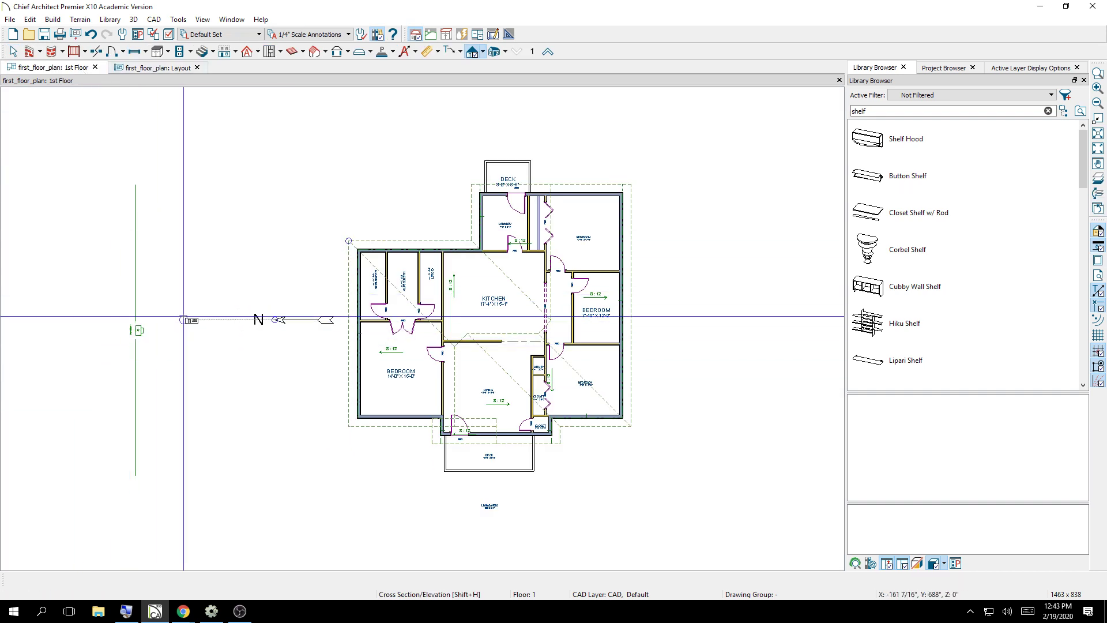
pyautogui.scroll(3, 190, 320)
pyautogui.scroll(-4, 229, 329)
pyautogui.scroll(-2, 229, 329)
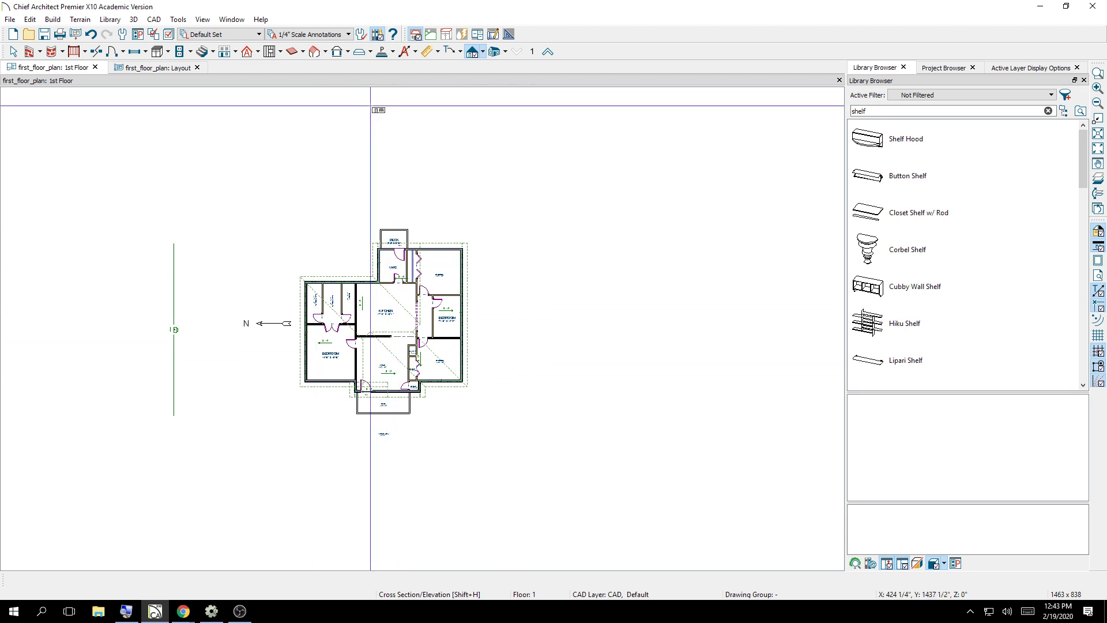
pyautogui.moveTo(393, 99); pyautogui.dragTo(391, 174)
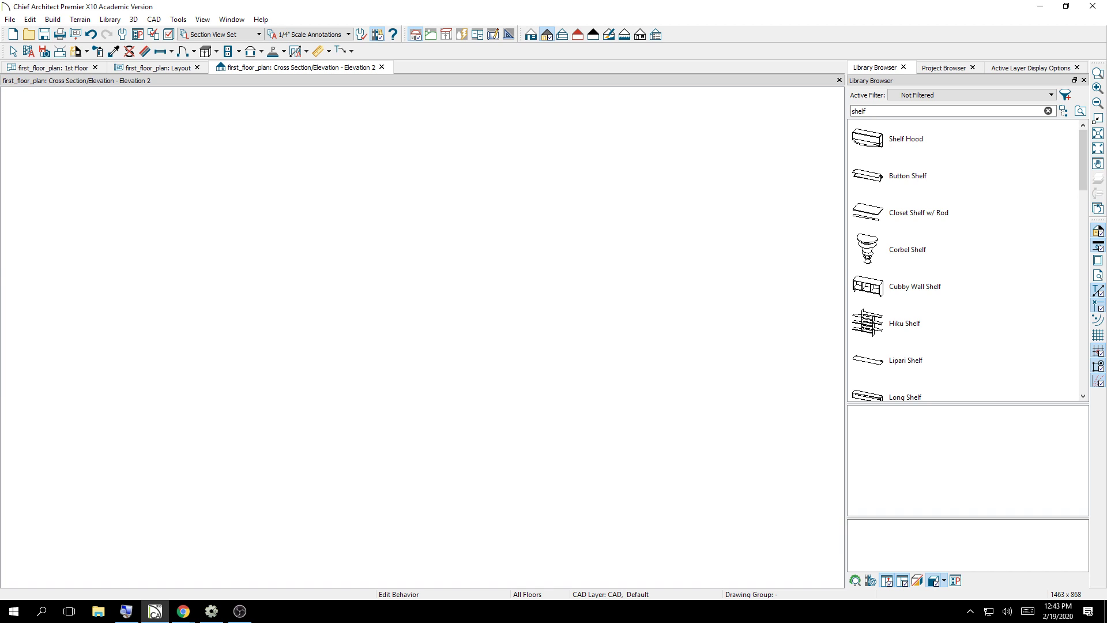
pyautogui.scroll(-2, 465, 398)
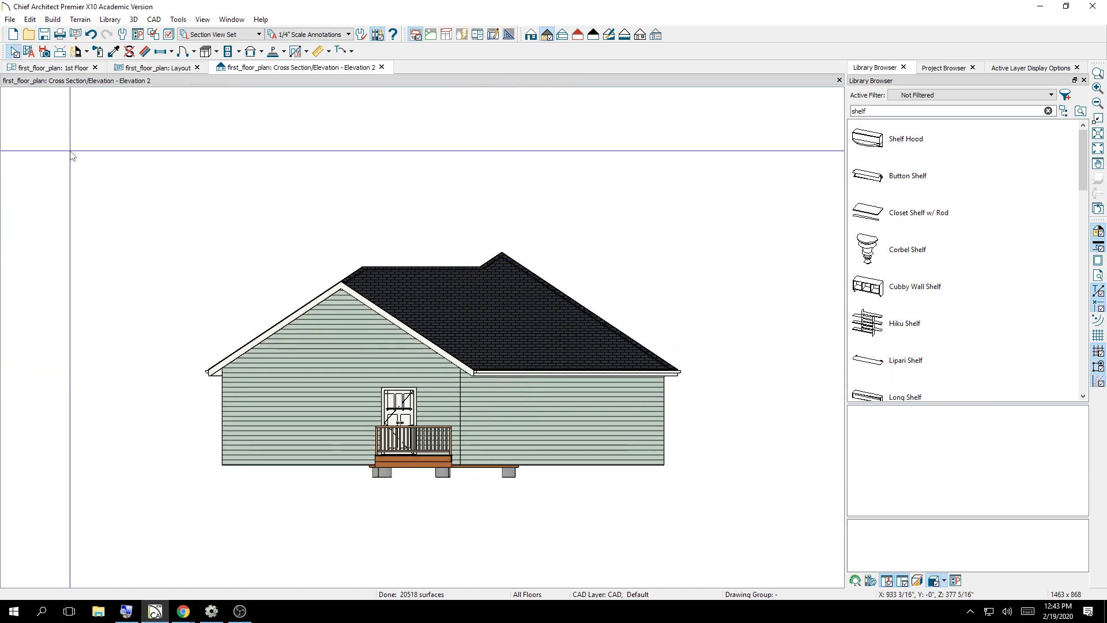
# - Send Elevation 2 to layout page 3 and position it below Elevation 1
pyautogui.click(10, 19)
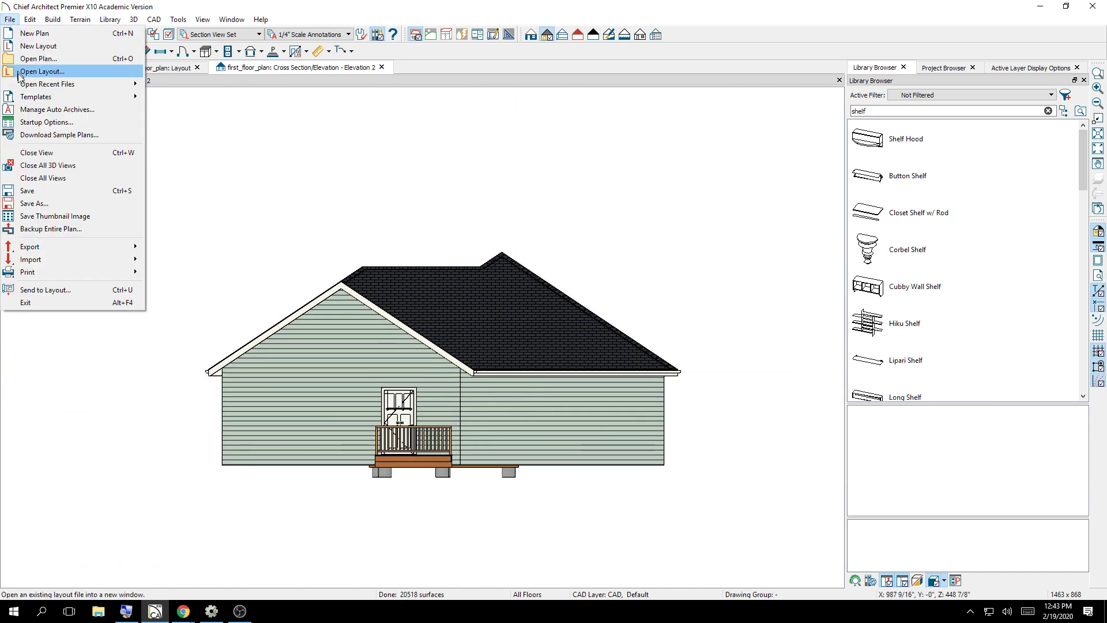
pyautogui.click(46, 289)
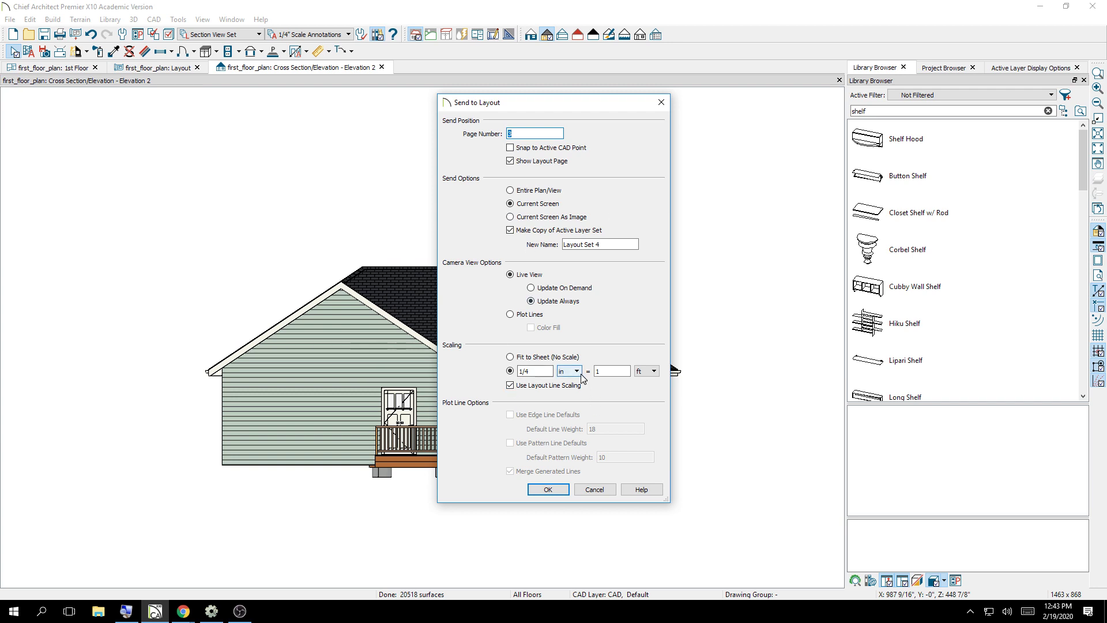
pyautogui.click(542, 490)
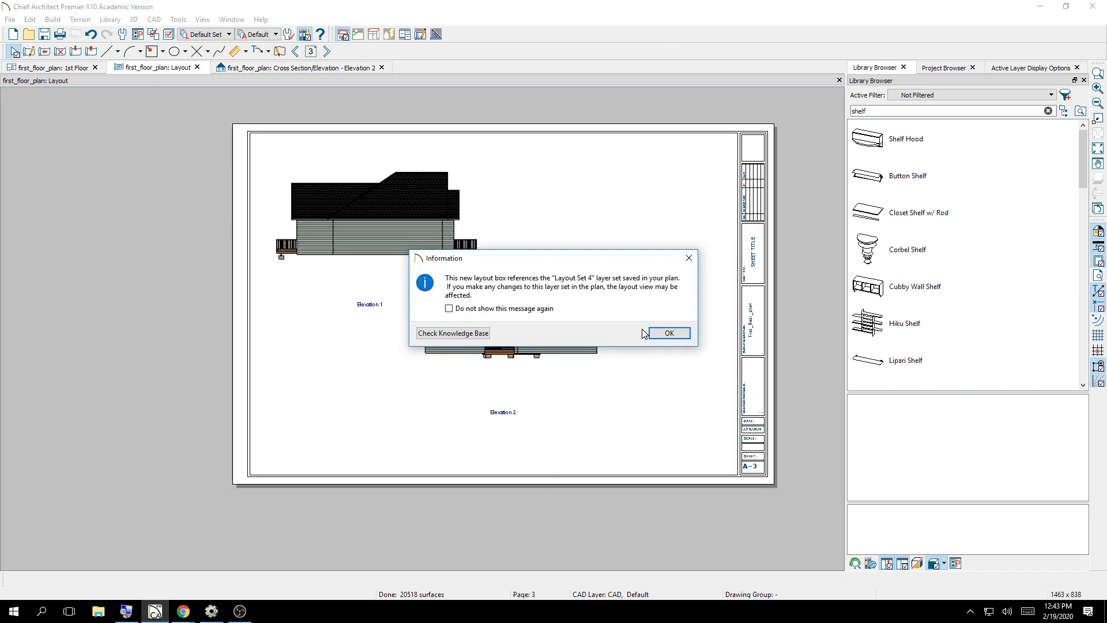
pyautogui.click(666, 333)
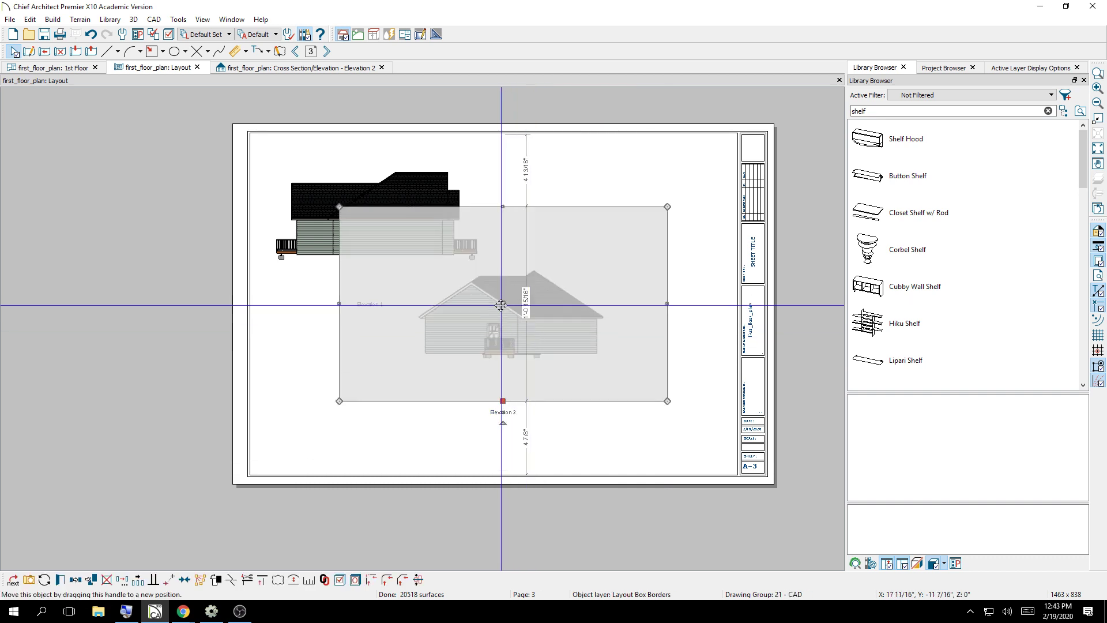
pyautogui.moveTo(502, 303); pyautogui.dragTo(395, 295)
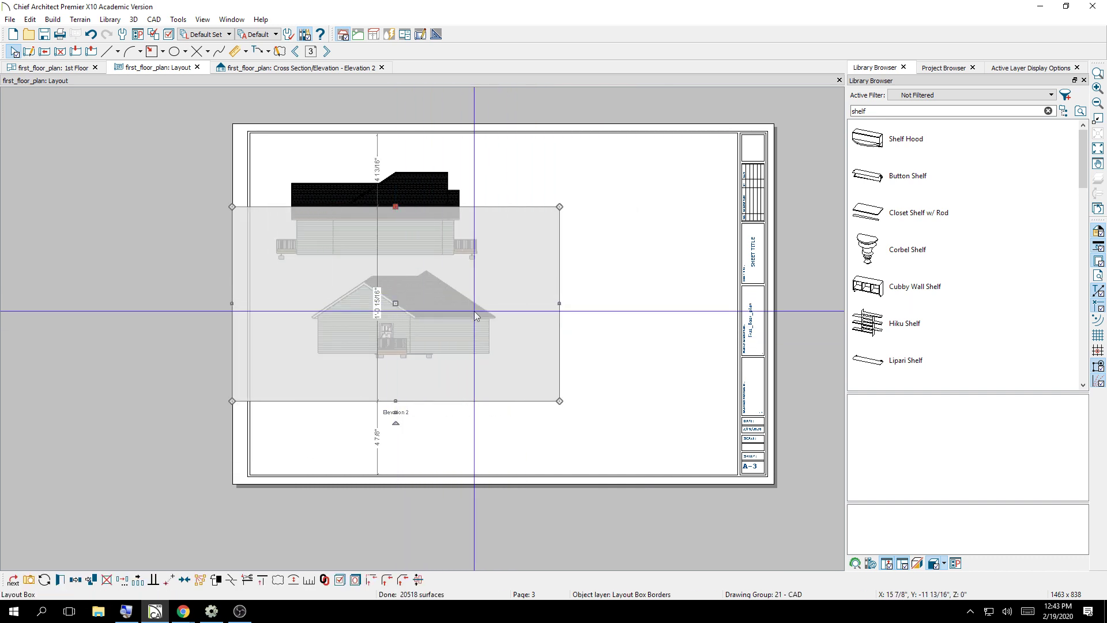
pyautogui.press('Left')
pyautogui.press('Left')
pyautogui.press('Left')
pyautogui.press('Left')
pyautogui.press('Left')
pyautogui.press('Left')
pyautogui.press('Left')
pyautogui.press('Left')
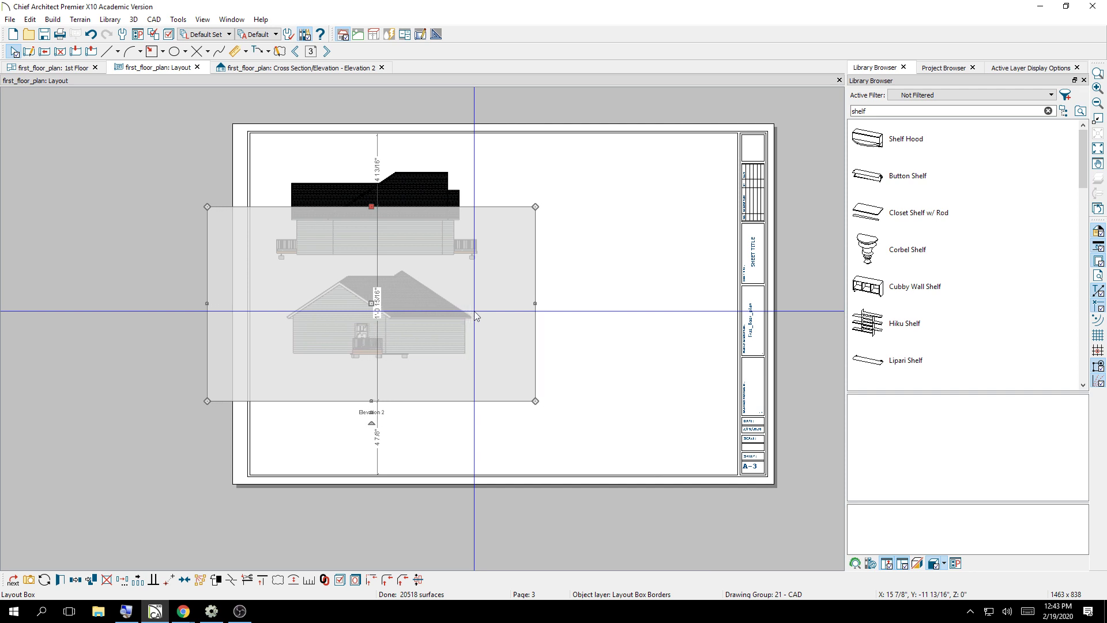
pyautogui.press('Right')
pyautogui.press('Right')
pyautogui.press('Right')
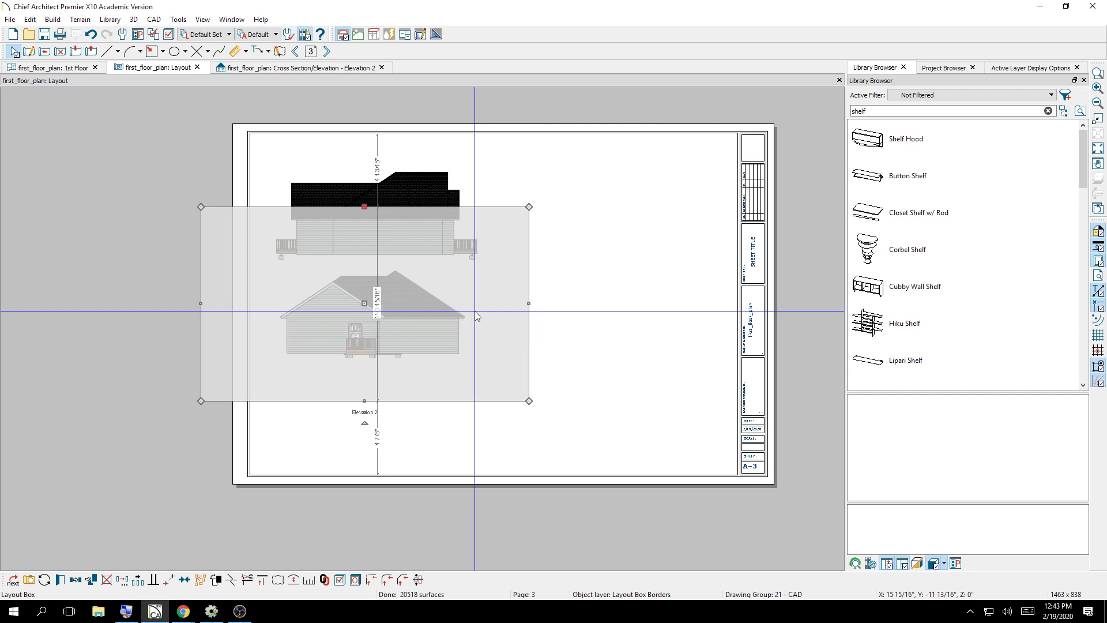
pyautogui.click(105, 213)
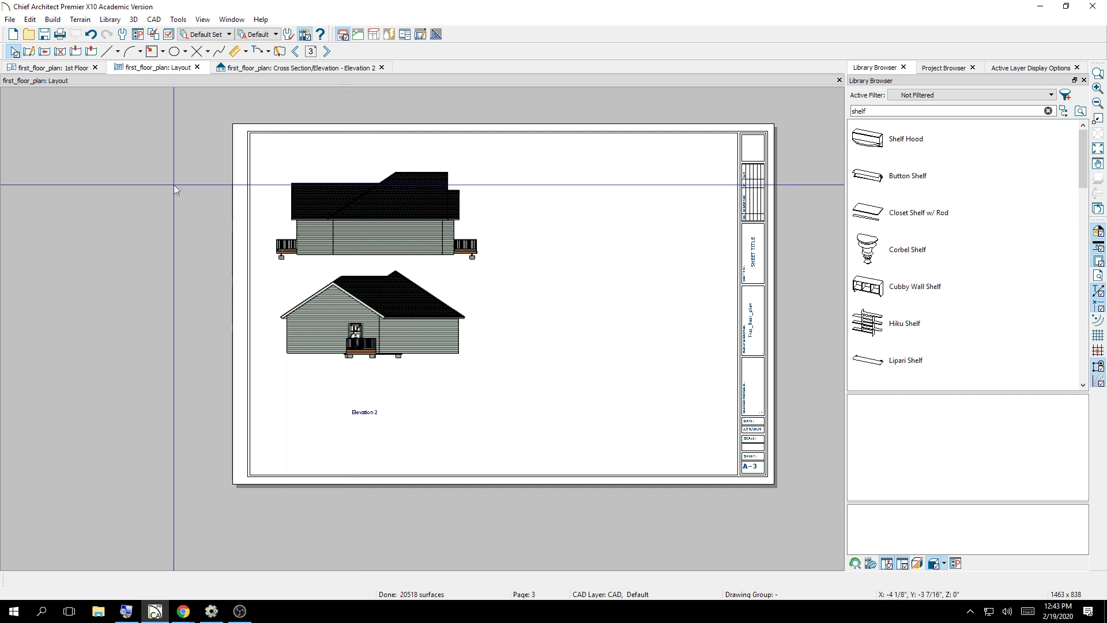
# - Draw a side section line for Elevation 3 and place it on layout page 3
pyautogui.click(26, 68)
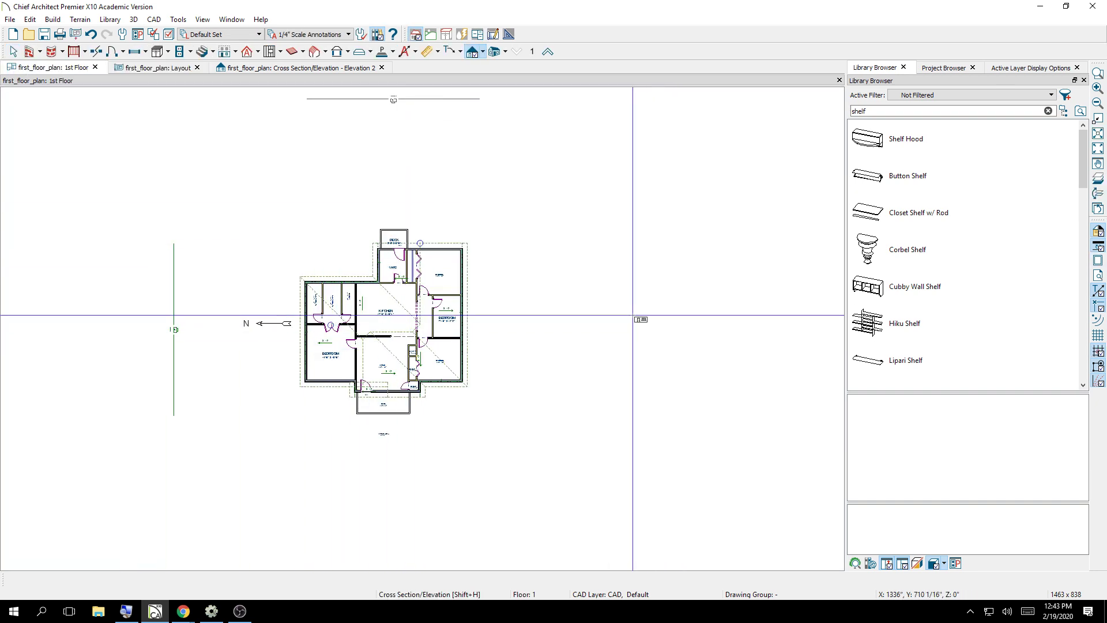
pyautogui.moveTo(623, 315); pyautogui.dragTo(538, 316)
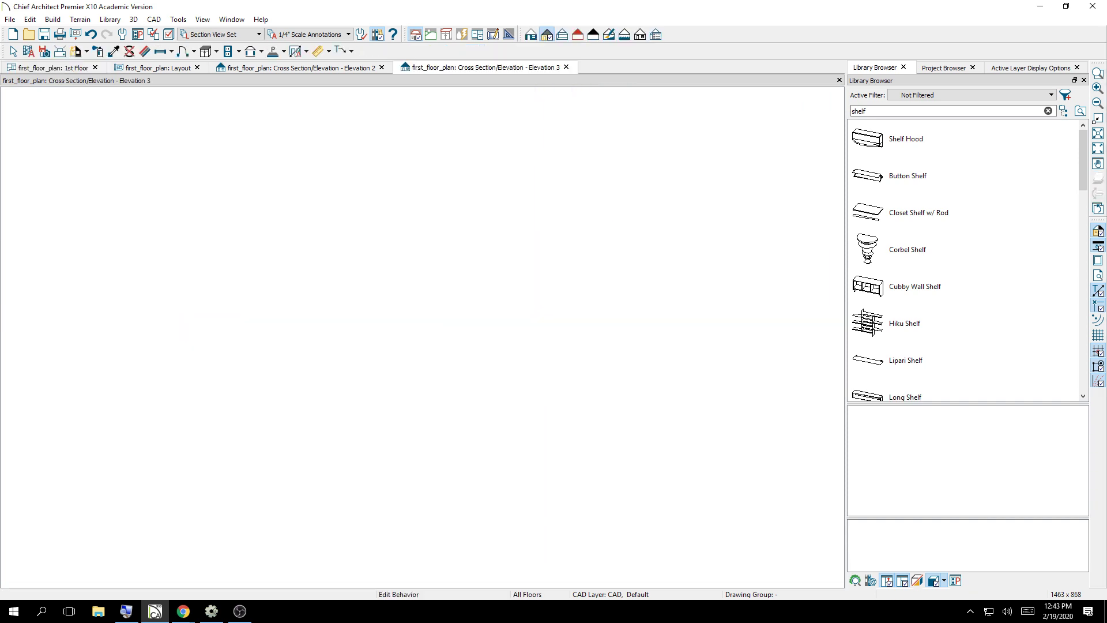
pyautogui.click(10, 19)
pyautogui.click(104, 291)
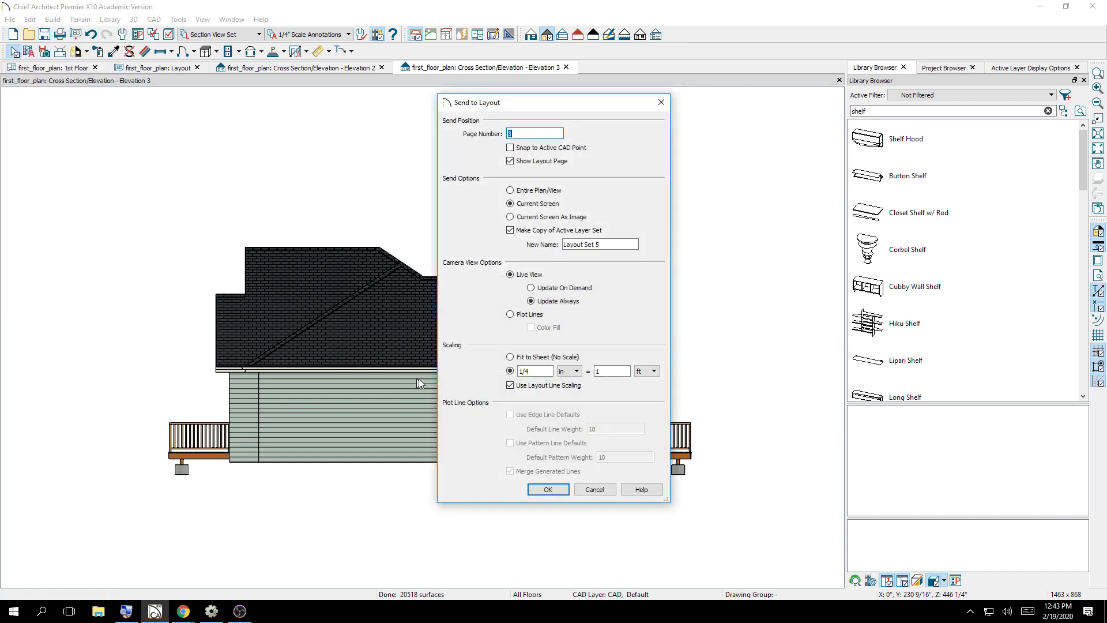
pyautogui.click(548, 489)
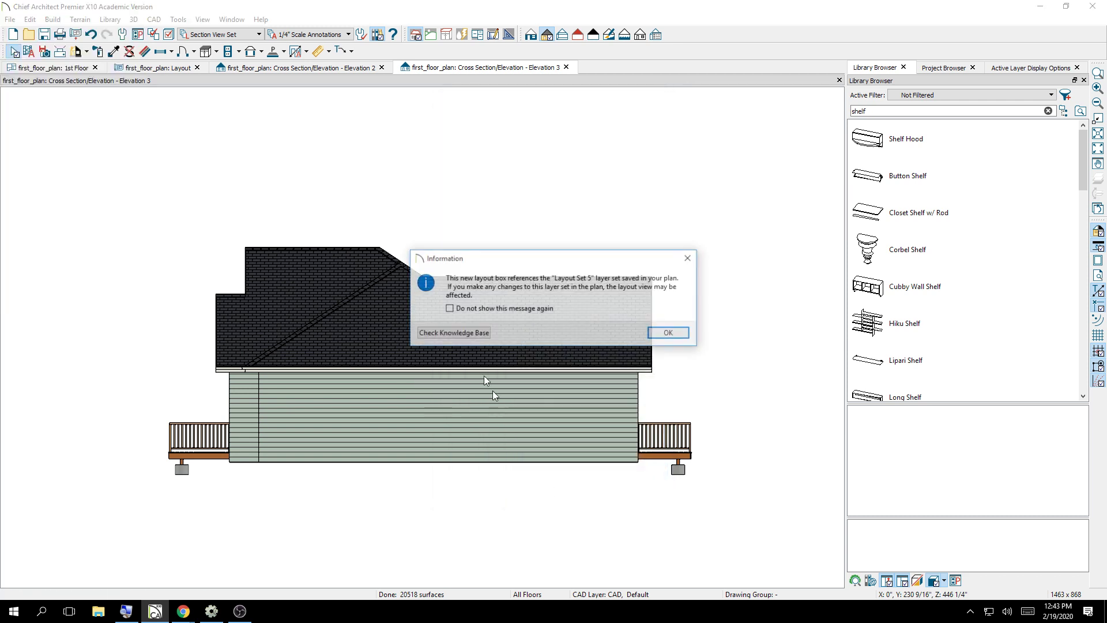
pyautogui.click(668, 332)
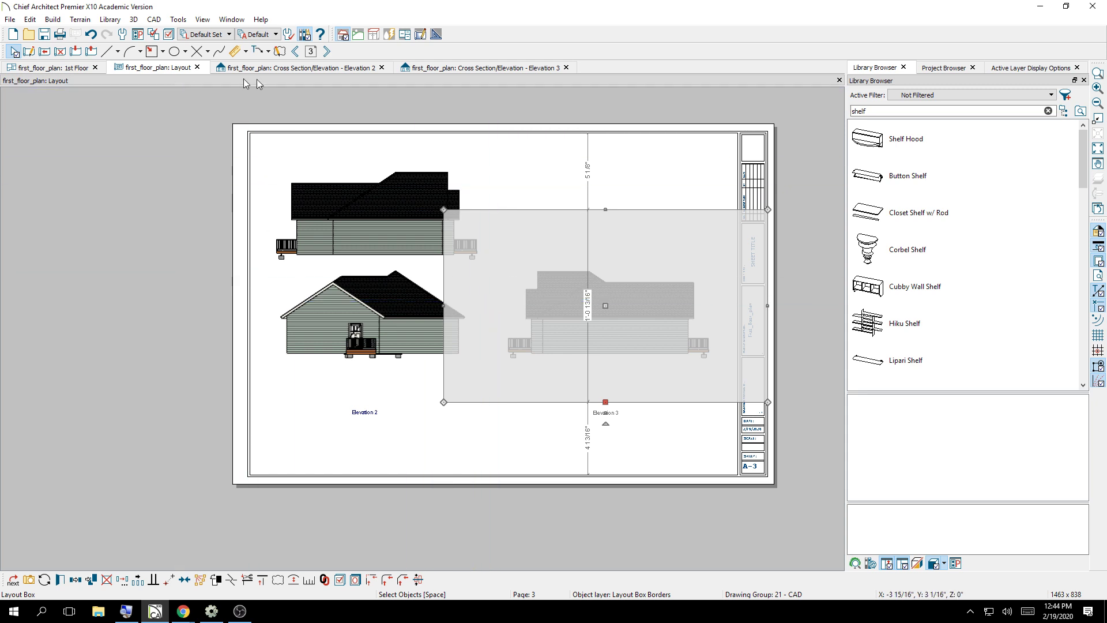
# - Draw a fourth elevation line on the 1st Floor plan and send Elevation 4 to page 3
pyautogui.click(89, 73)
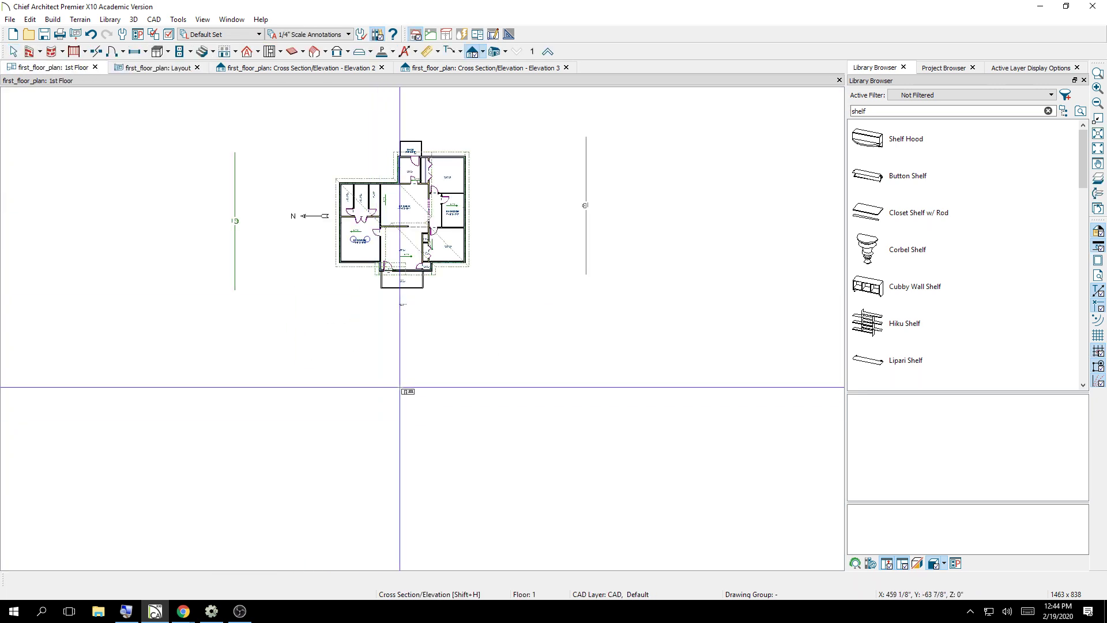
pyautogui.moveTo(401, 441); pyautogui.dragTo(390, 334)
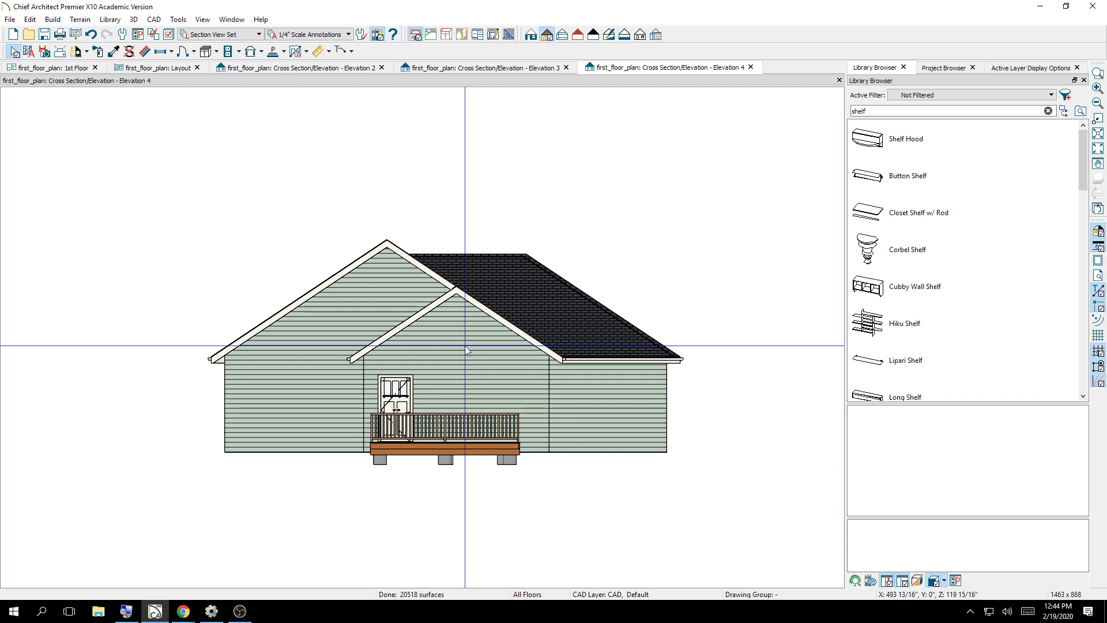
pyautogui.click(9, 19)
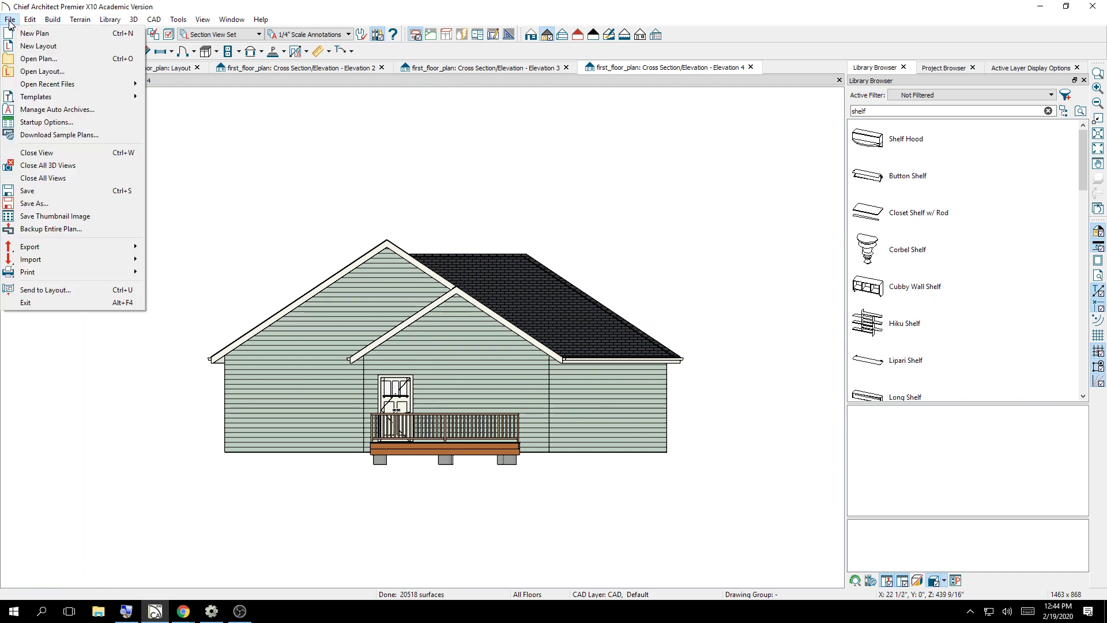
pyautogui.click(35, 289)
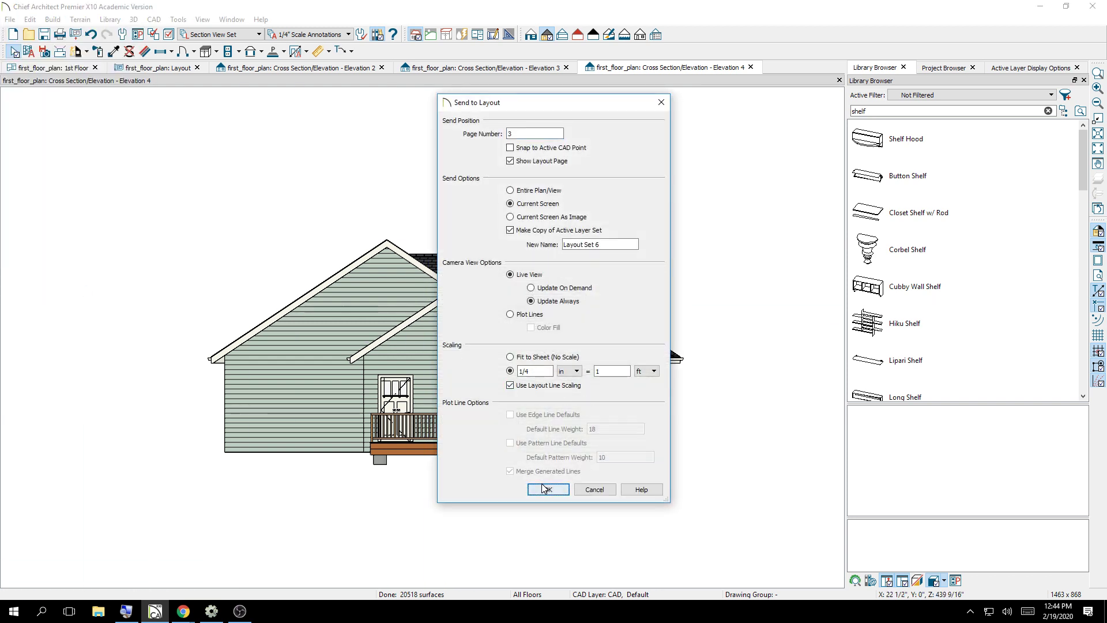
pyautogui.click(546, 489)
pyautogui.press('Return')
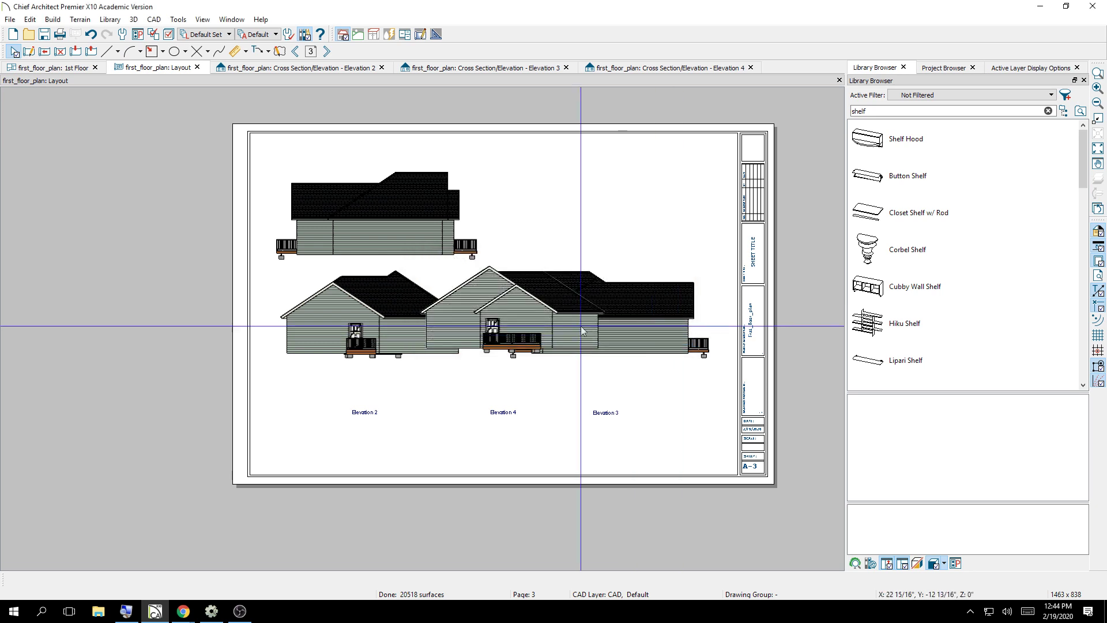
# - Nudge Elevation 4 with the arrow keys into the sheet's upper right
pyautogui.click(517, 316)
pyautogui.press('Up')
pyautogui.press('Up')
pyautogui.press('Up')
pyautogui.press('Up')
pyautogui.press('Up')
pyautogui.press('Up')
pyautogui.press('Up')
pyautogui.press('Up')
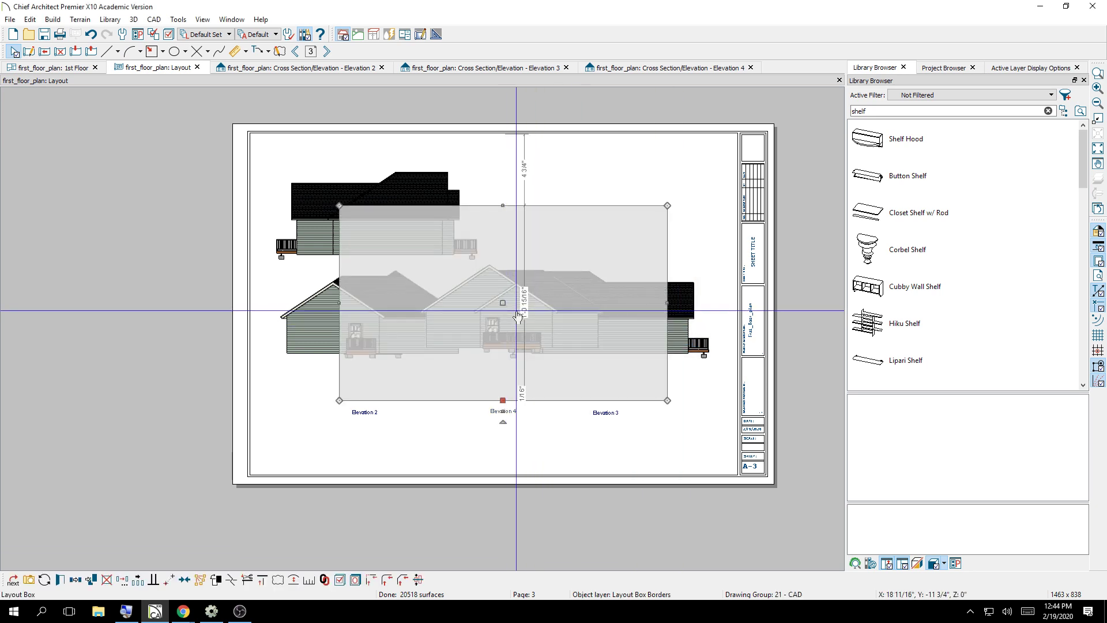
pyautogui.press('Up')
pyautogui.press('Up')
pyautogui.press('Up')
pyautogui.press('Up')
pyautogui.press('Up')
pyautogui.press('Up')
pyautogui.press('Up')
pyautogui.press('Up')
pyautogui.press('Up')
pyautogui.press('Up')
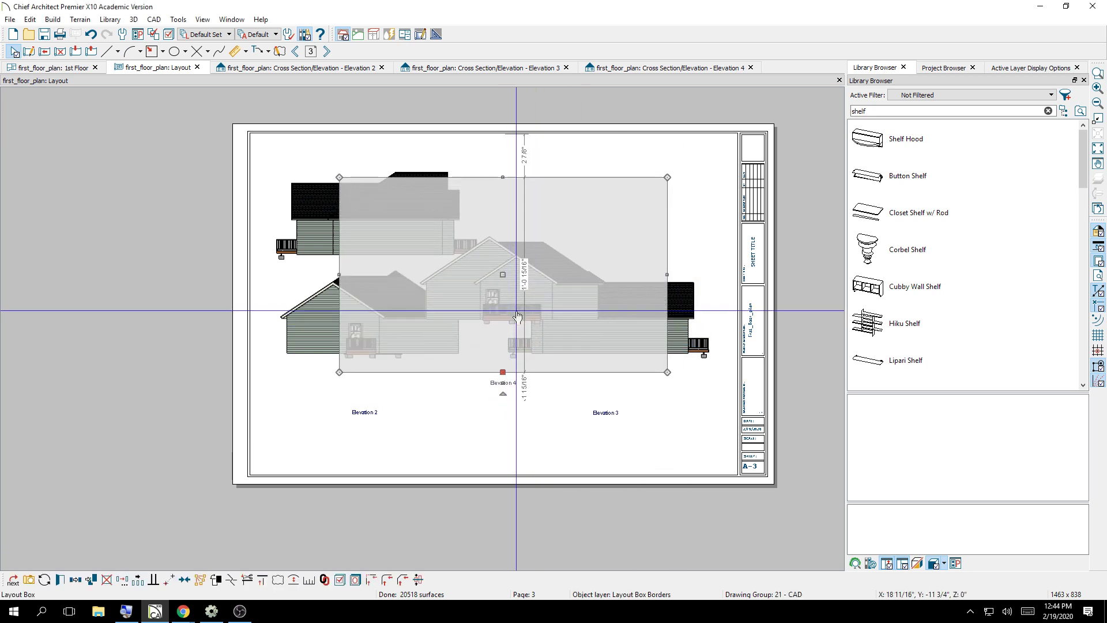
pyautogui.press('Up')
pyautogui.press('Up')
pyautogui.press('Up')
pyautogui.press('Up')
pyautogui.press('Up')
pyautogui.press('Up')
pyautogui.press('Up')
pyautogui.press('Up')
pyautogui.press('Up')
pyautogui.press('Up')
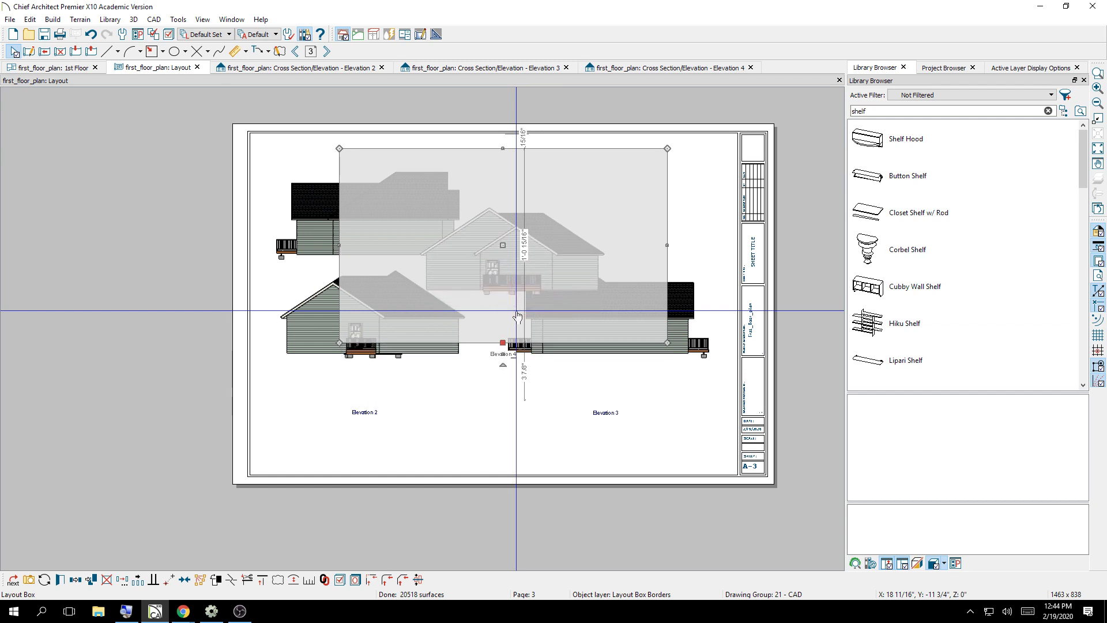
pyautogui.press('Up')
pyautogui.press('Up')
pyautogui.press('Up')
pyautogui.press('Up')
pyautogui.press('Up')
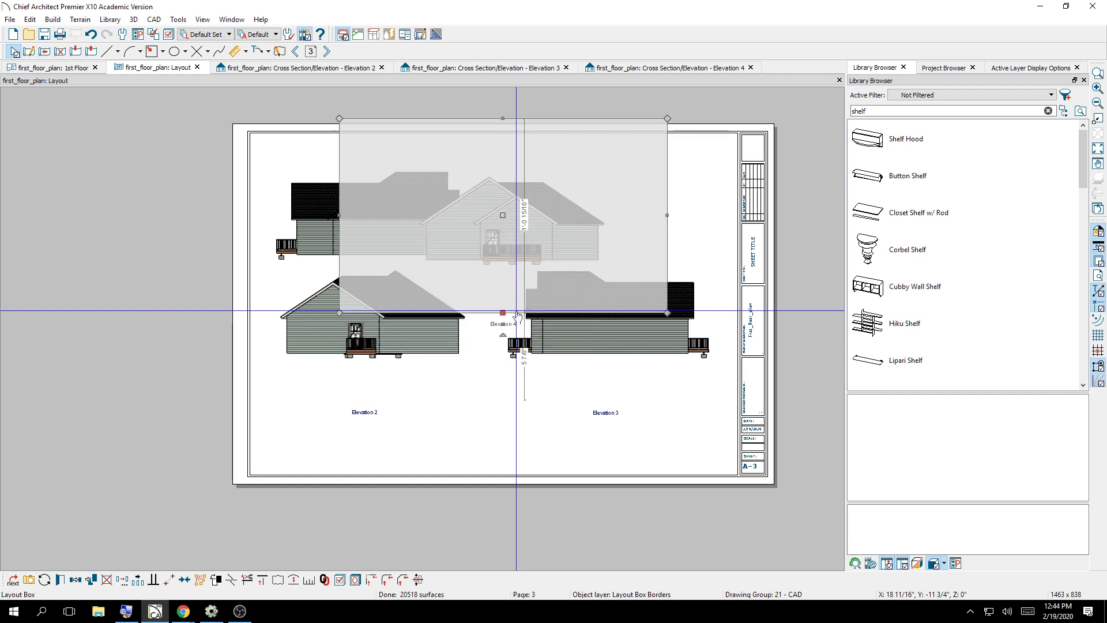
pyautogui.press('Right')
pyautogui.press('Right')
pyautogui.press('Right')
pyautogui.press('Right')
pyautogui.press('Right')
pyautogui.press('Right')
pyautogui.press('Right')
pyautogui.press('Right')
pyautogui.press('Right')
pyautogui.press('Right')
pyautogui.press('Right')
pyautogui.press('Right')
pyautogui.press('Right')
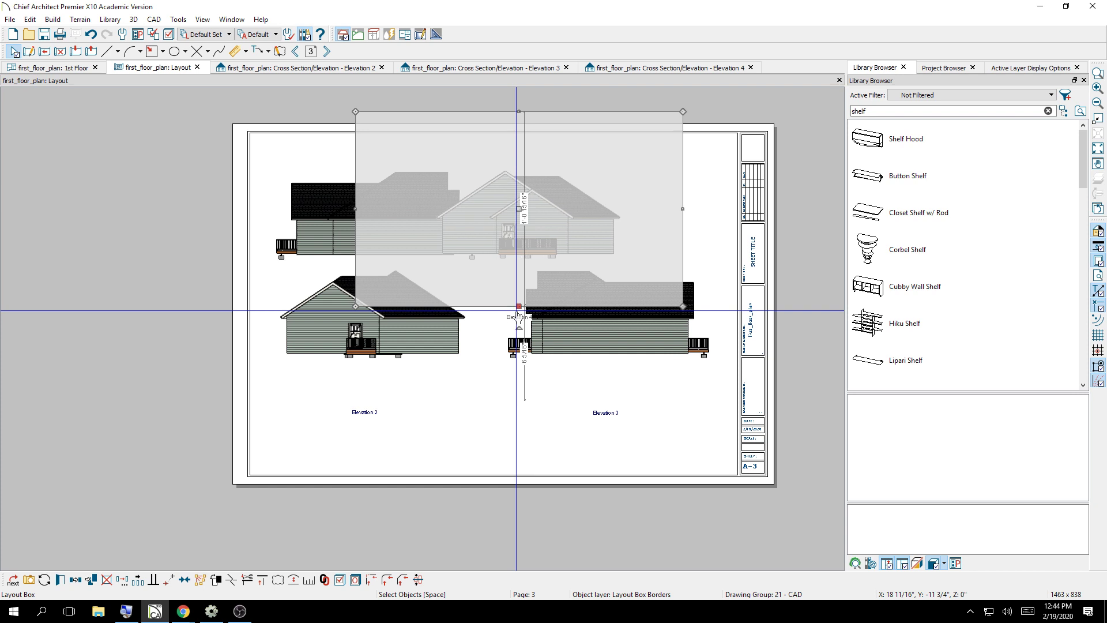
pyautogui.press('Right')
pyautogui.press('Right')
pyautogui.press('Right')
pyautogui.press('Right')
pyautogui.press('Right')
pyautogui.press('Right')
pyautogui.press('Right')
pyautogui.press('Right')
pyautogui.press('Right')
pyautogui.press('Right')
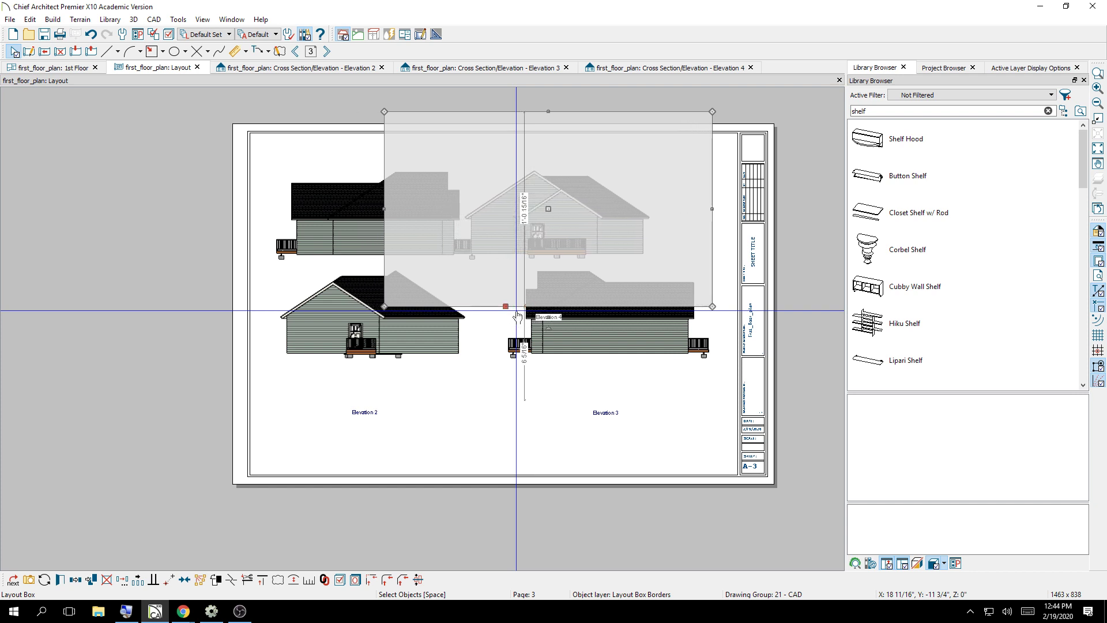
pyautogui.press('Right')
pyautogui.press('Right')
pyautogui.press('Right')
pyautogui.press('Right')
pyautogui.press('Right')
pyautogui.press('Right')
pyautogui.press('Right')
pyautogui.press('Right')
pyautogui.press('Right')
pyautogui.press('Right')
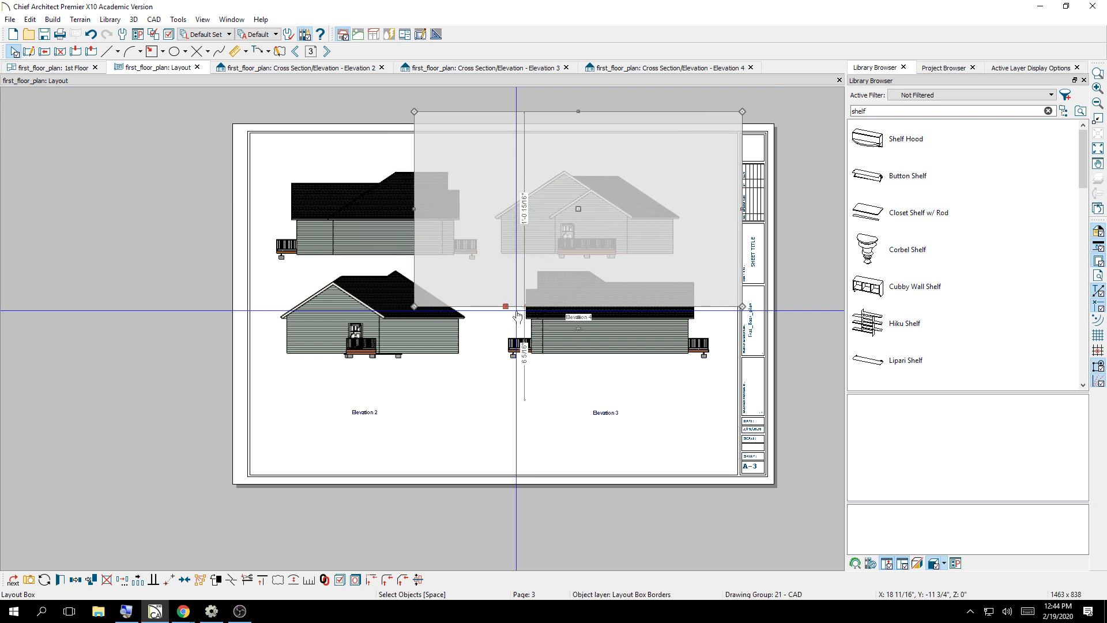
pyautogui.press('Right')
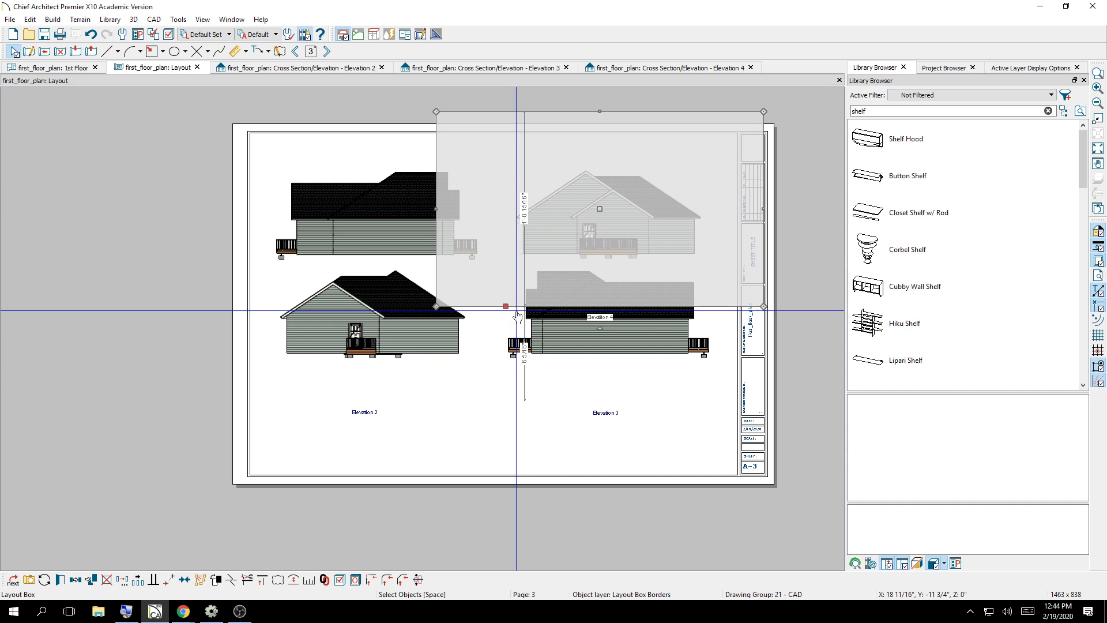
pyautogui.press('Down')
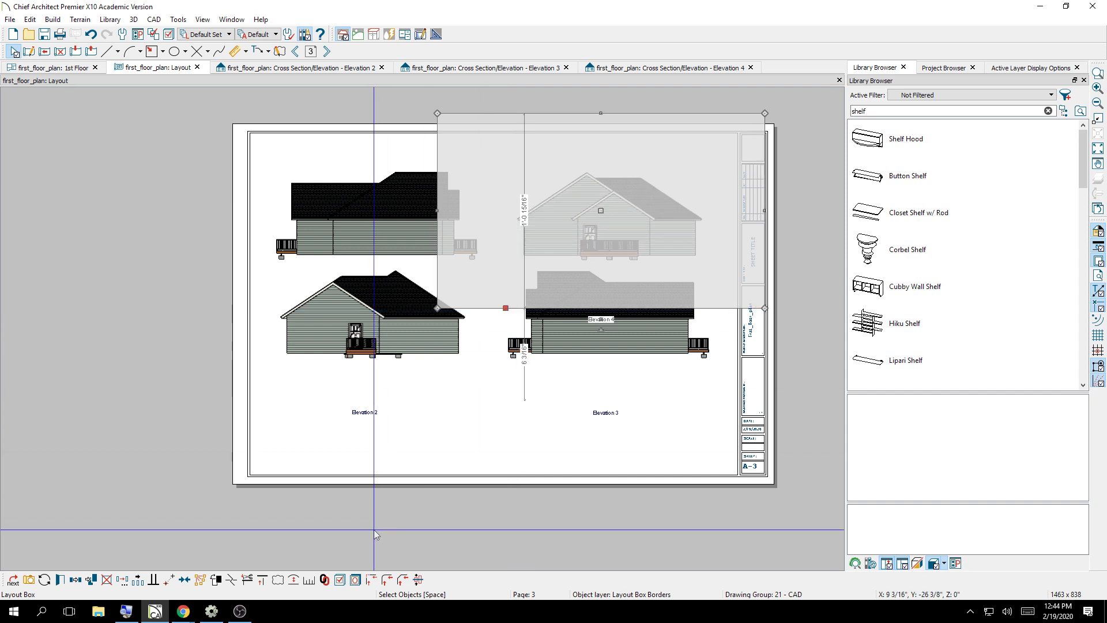
# - Select all four elevations and shift them slightly lower into a 2×2 grid
pyautogui.click(353, 336)
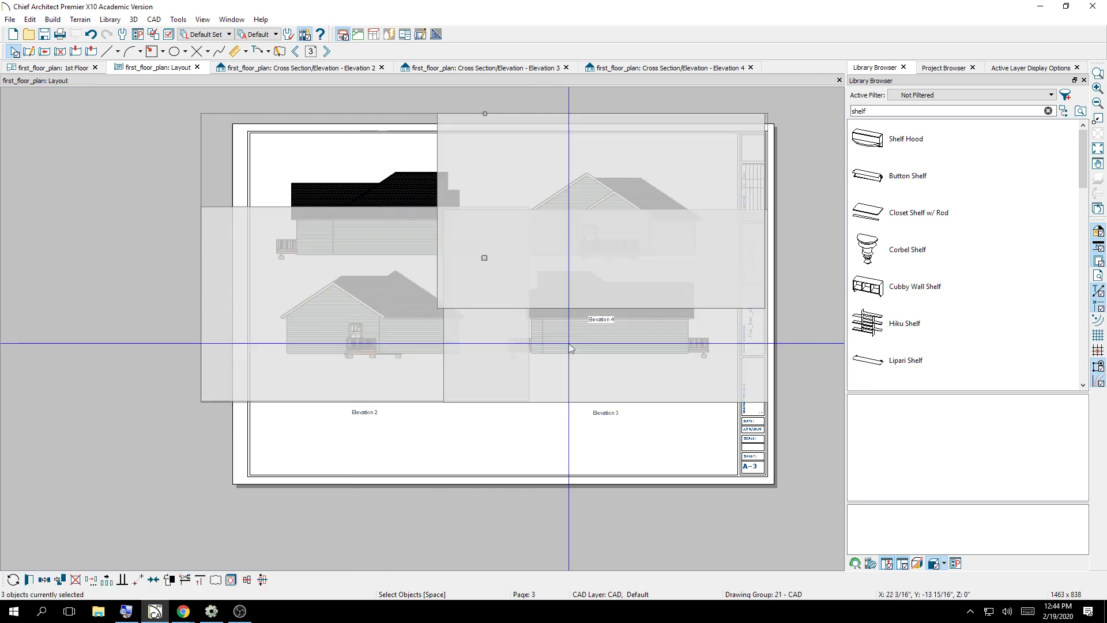
pyautogui.keyDown('shift'); pyautogui.click(347, 197); pyautogui.keyUp('shift')
pyautogui.press('Down')
pyautogui.press('Down')
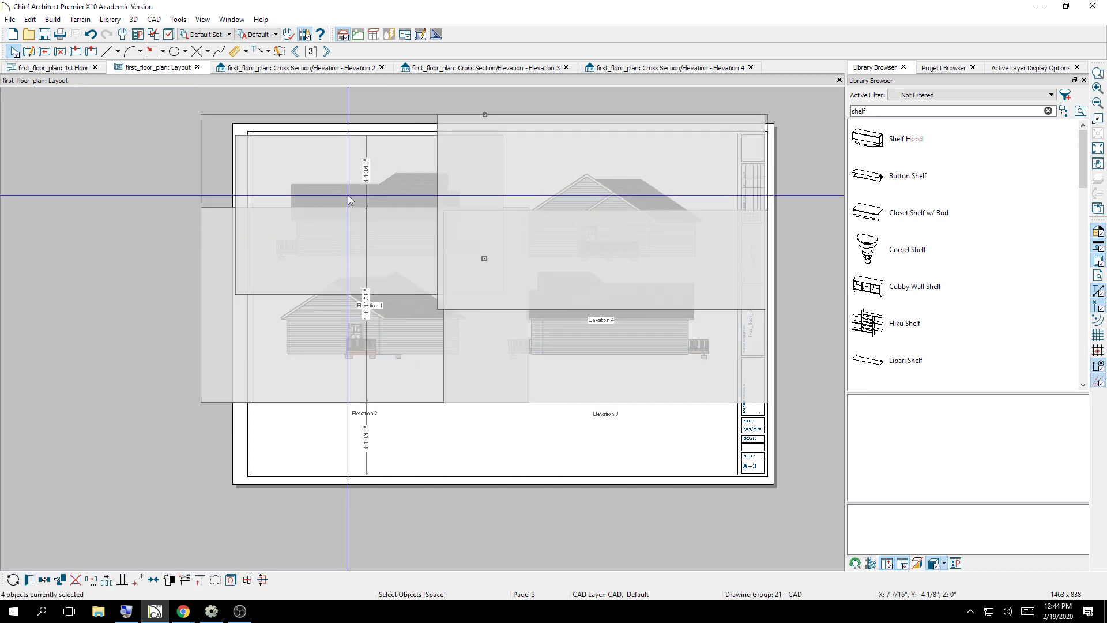
pyautogui.press('Down')
pyautogui.press('Down')
pyautogui.press('Down')
pyautogui.press('Down')
pyautogui.press('Down')
pyautogui.press('Down')
pyautogui.press('Down')
pyautogui.press('Down')
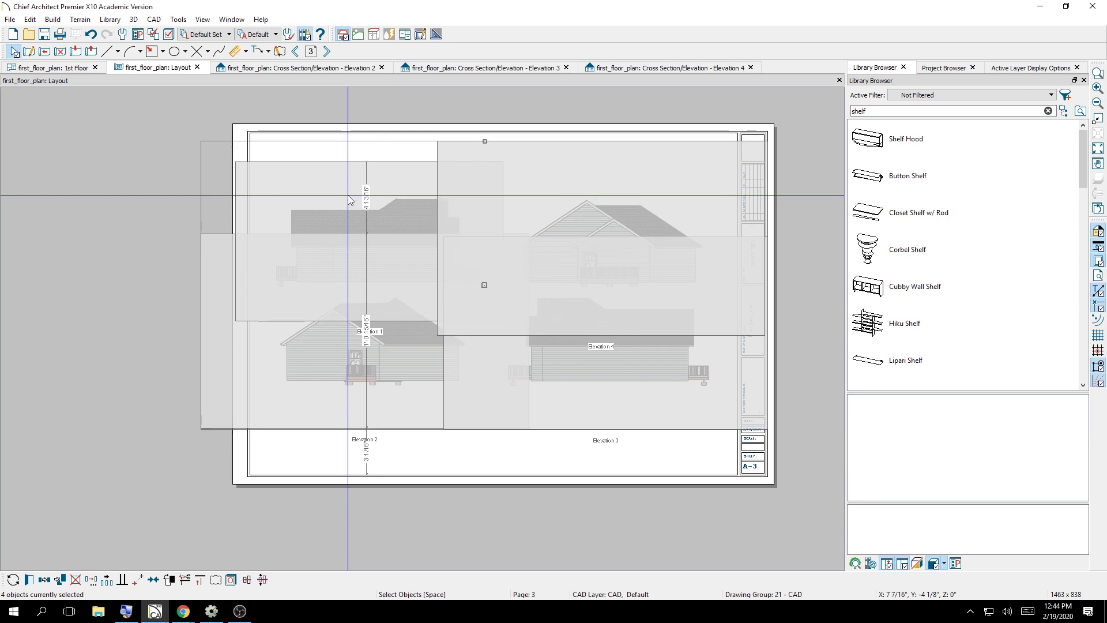
pyautogui.press('Up')
pyautogui.press('Up')
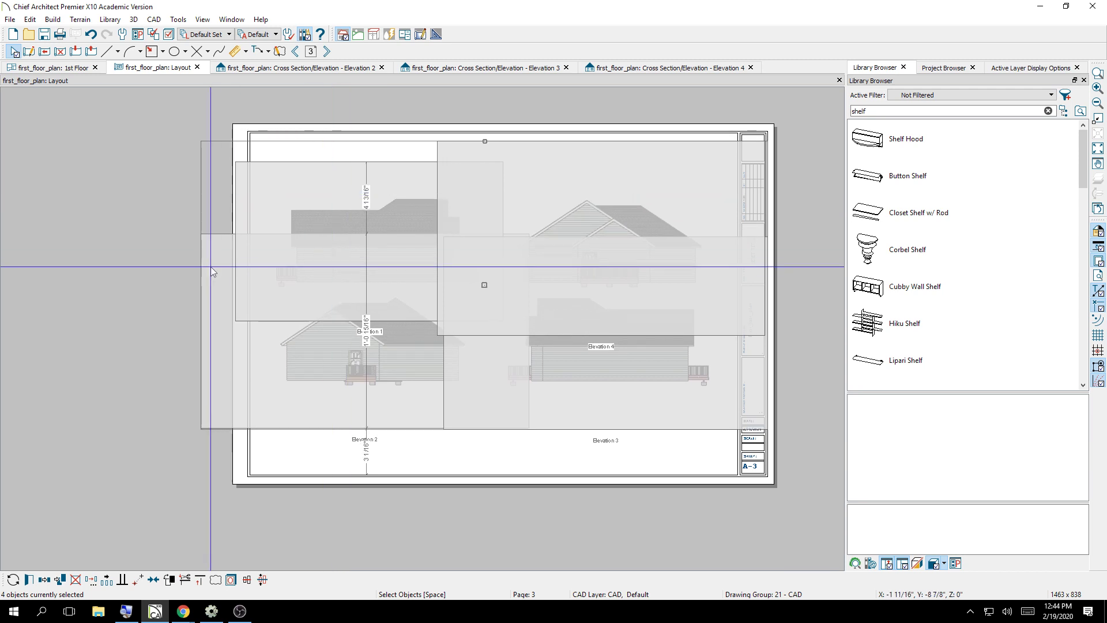
pyautogui.click(146, 259)
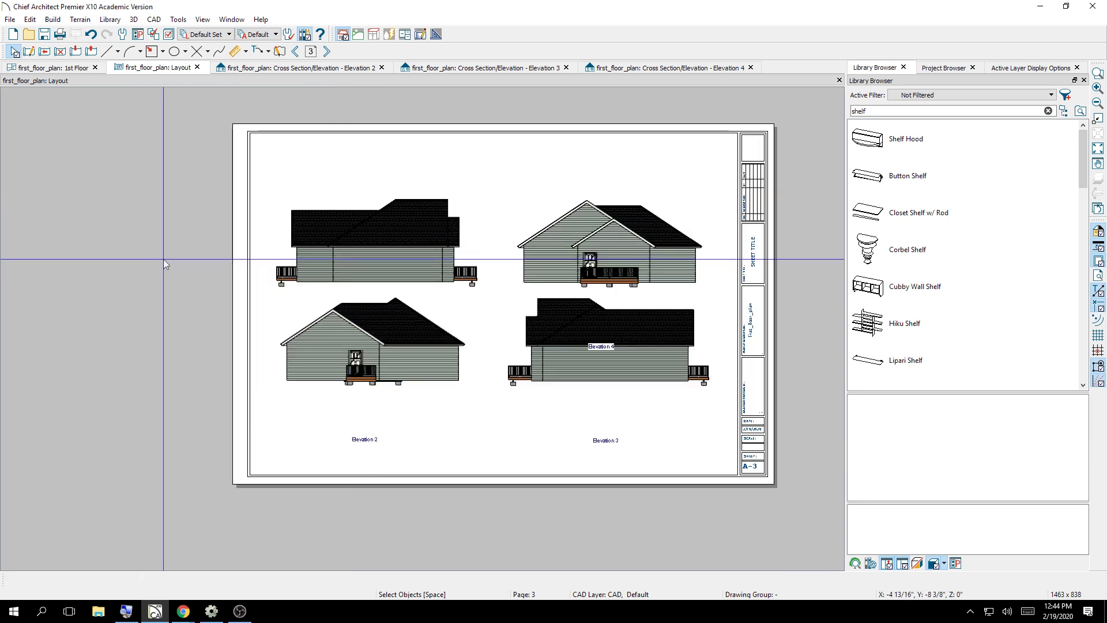
# - Page back to layout page 1, then forward through the pages to blank page 4
pyautogui.click(294, 52)
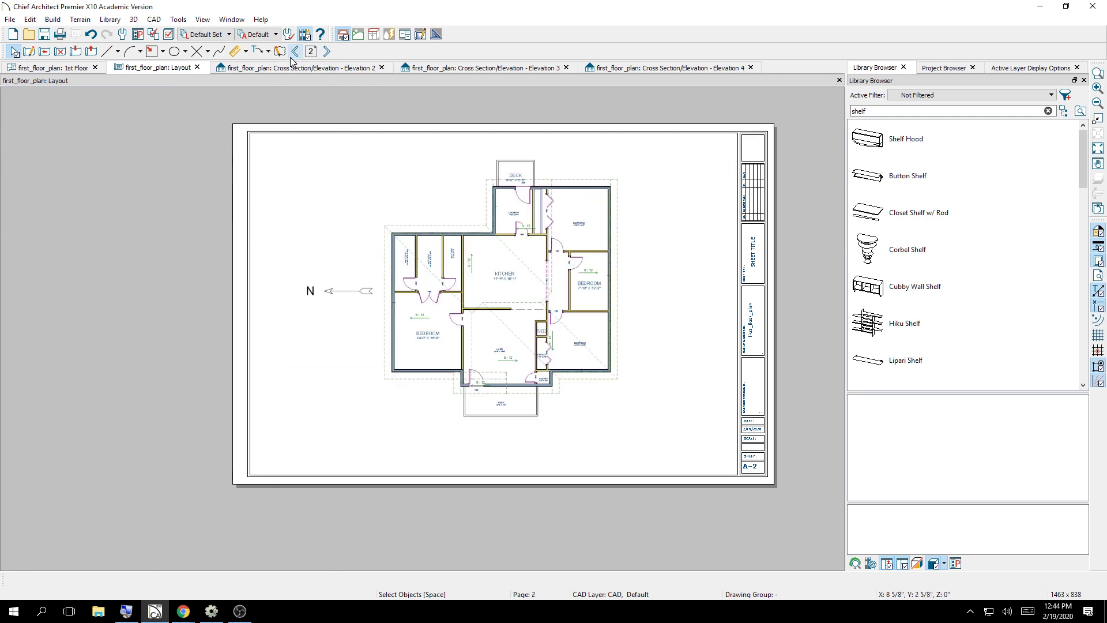
pyautogui.click(295, 52)
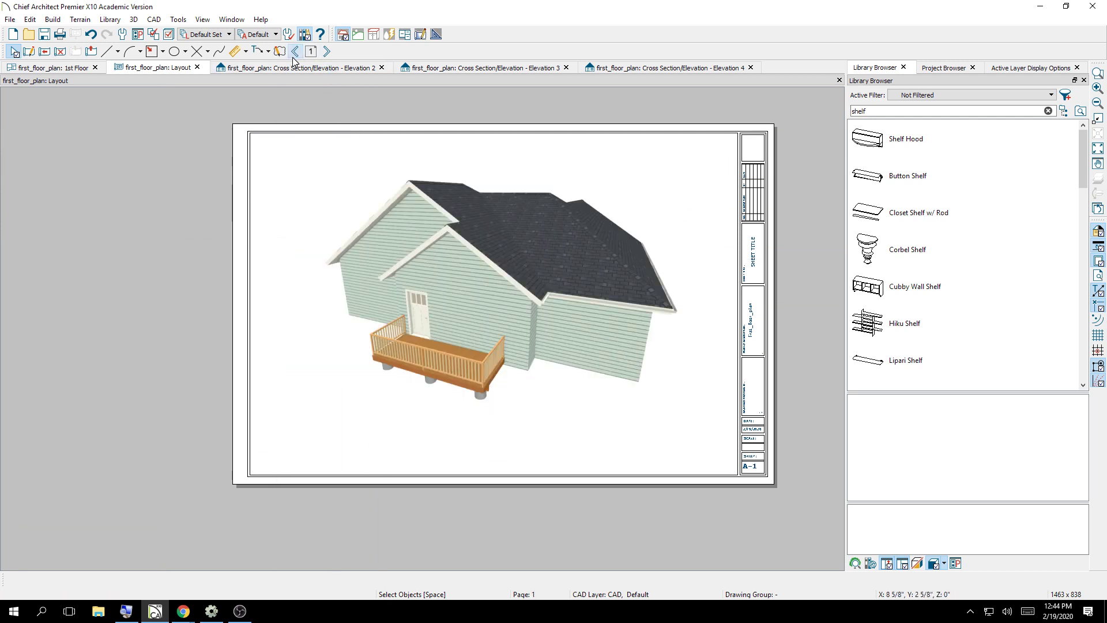
pyautogui.click(327, 51)
pyautogui.click(327, 52)
pyautogui.click(327, 51)
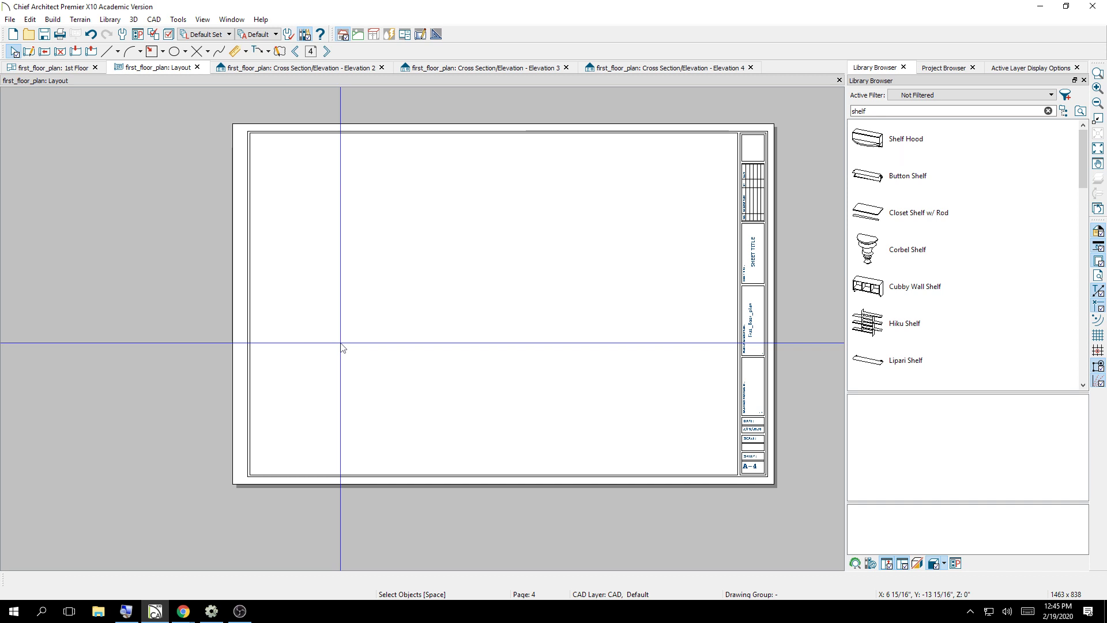
# - Create an Orthographic Floor Overview of the first floor and orbit it
pyautogui.click(84, 69)
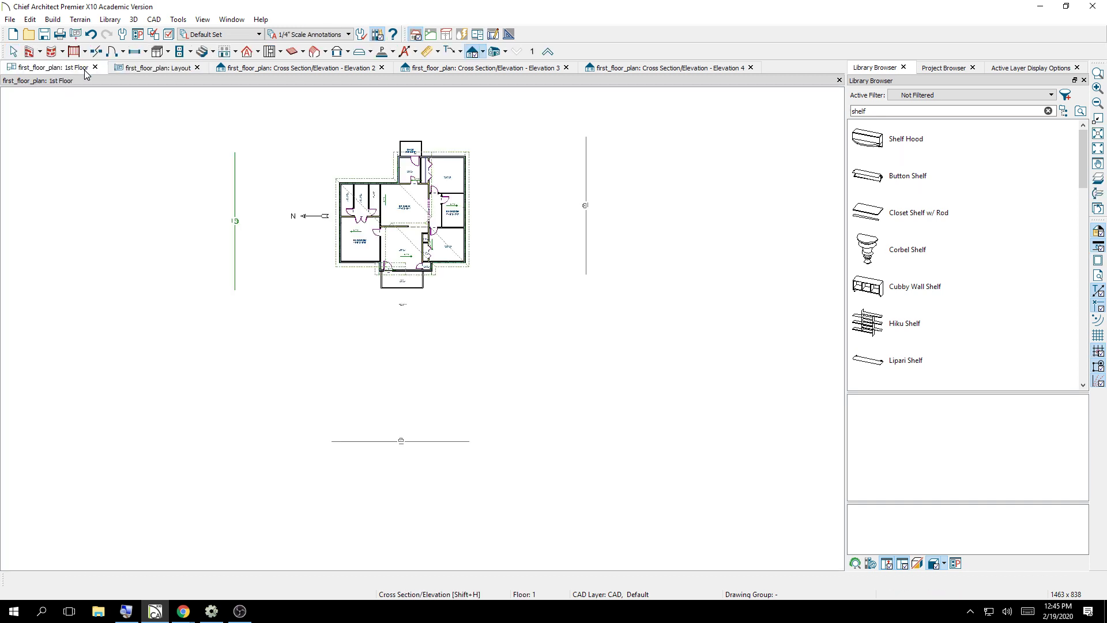
pyautogui.scroll(-1, 420, 164)
pyautogui.scroll(2, 424, 114)
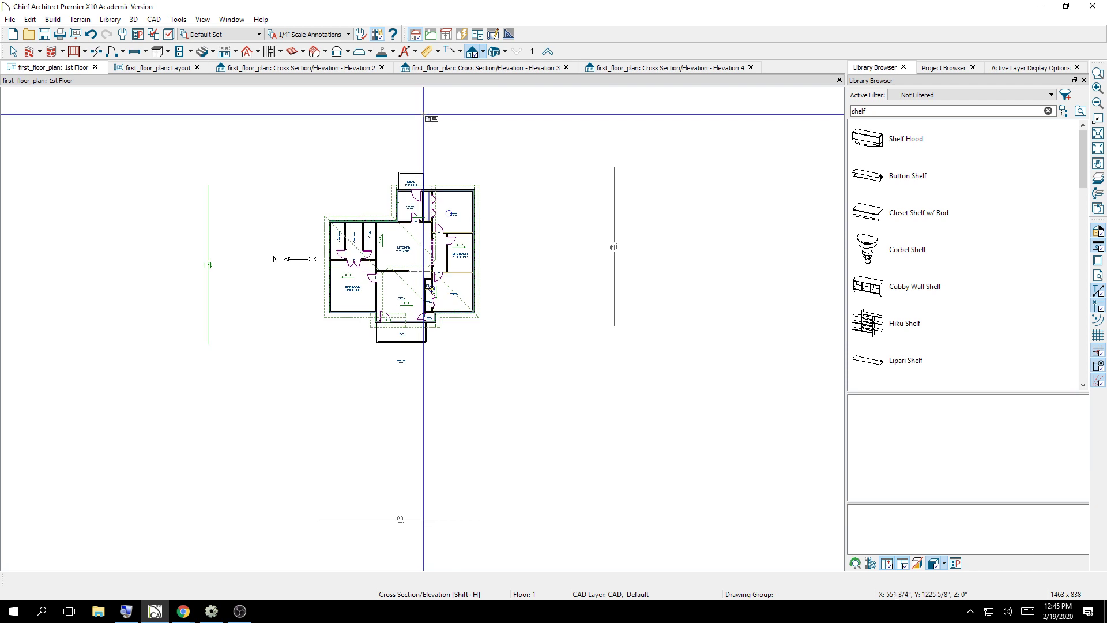
pyautogui.scroll(1, 423, 114)
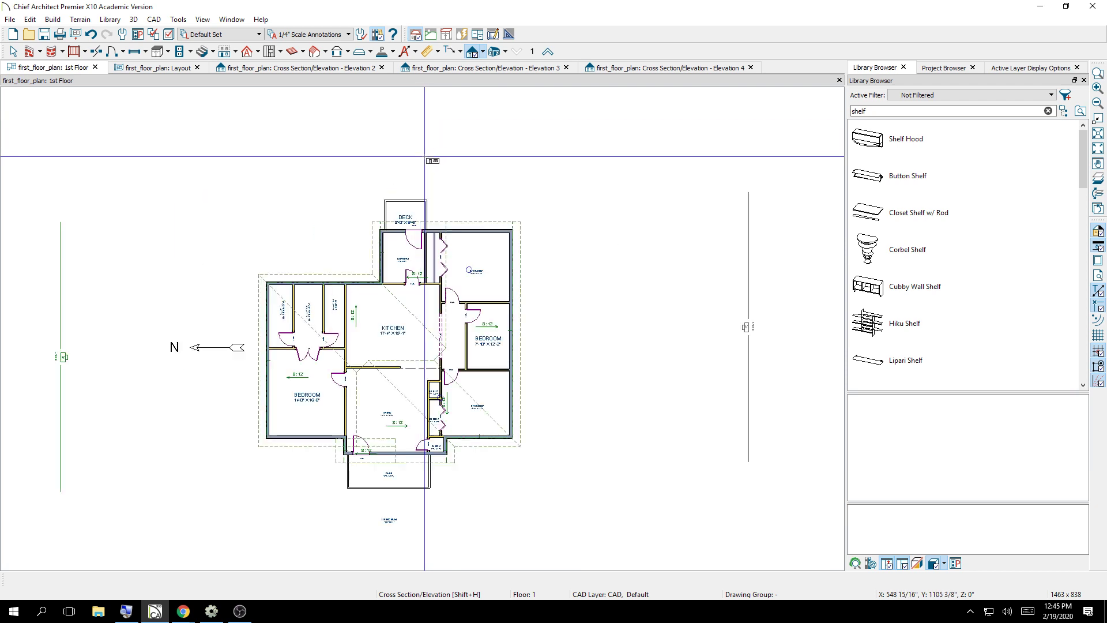
pyautogui.click(483, 52)
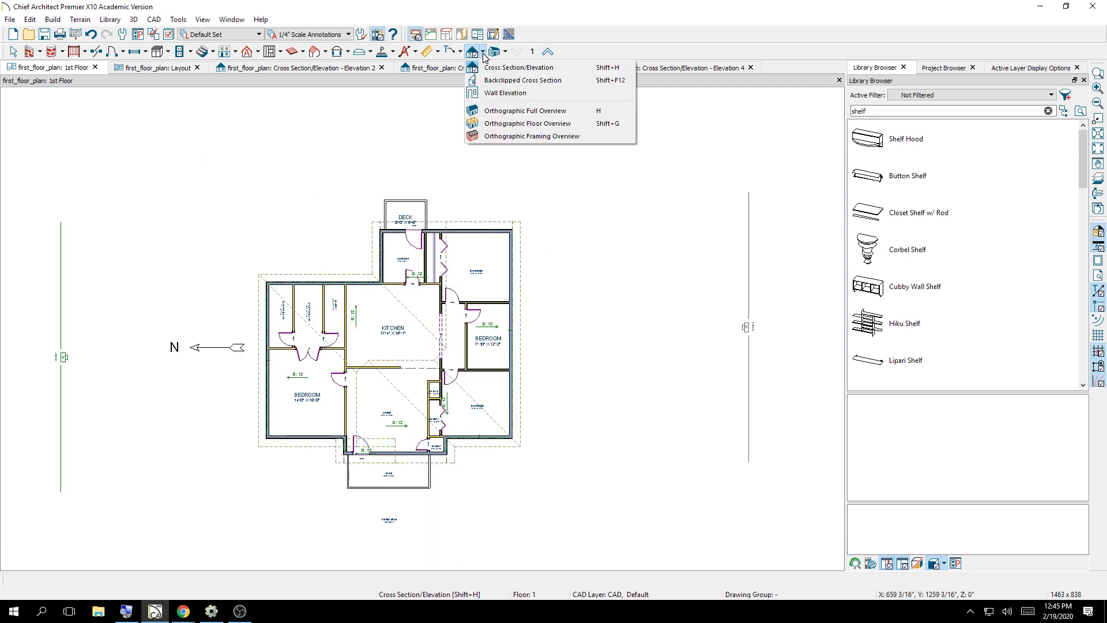
pyautogui.click(518, 124)
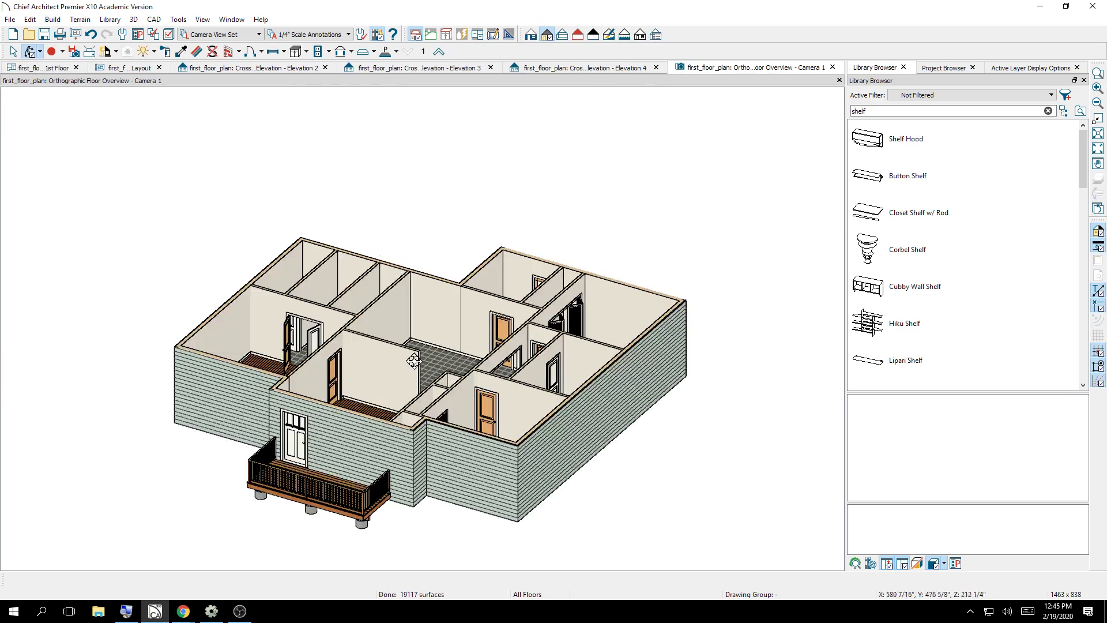
pyautogui.moveTo(403, 369); pyautogui.dragTo(512, 332)
# - Render the overview in Standard full colour and bring up the Send to Layout settings
pyautogui.click(530, 36)
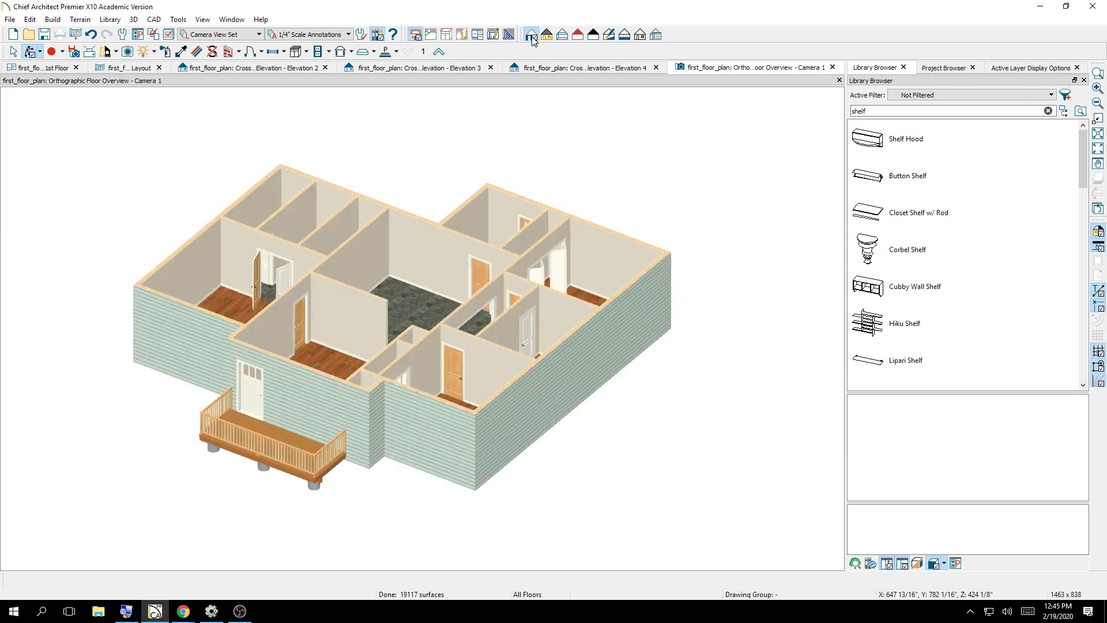
pyautogui.click(547, 38)
pyautogui.click(531, 36)
pyautogui.scroll(1, 284, 183)
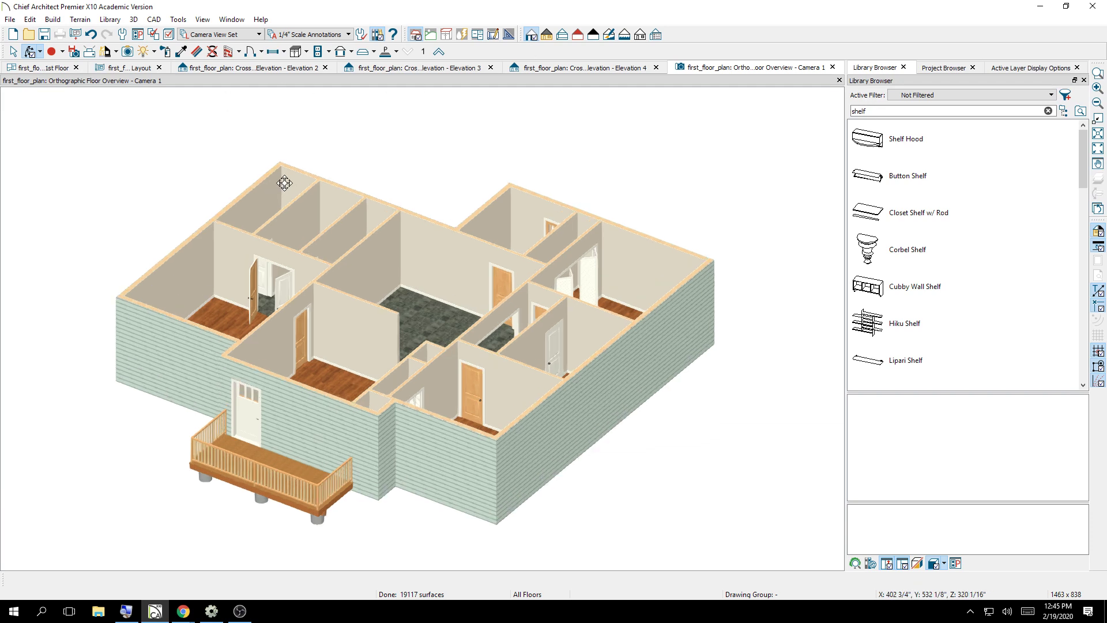
pyautogui.click(10, 19)
pyautogui.click(18, 289)
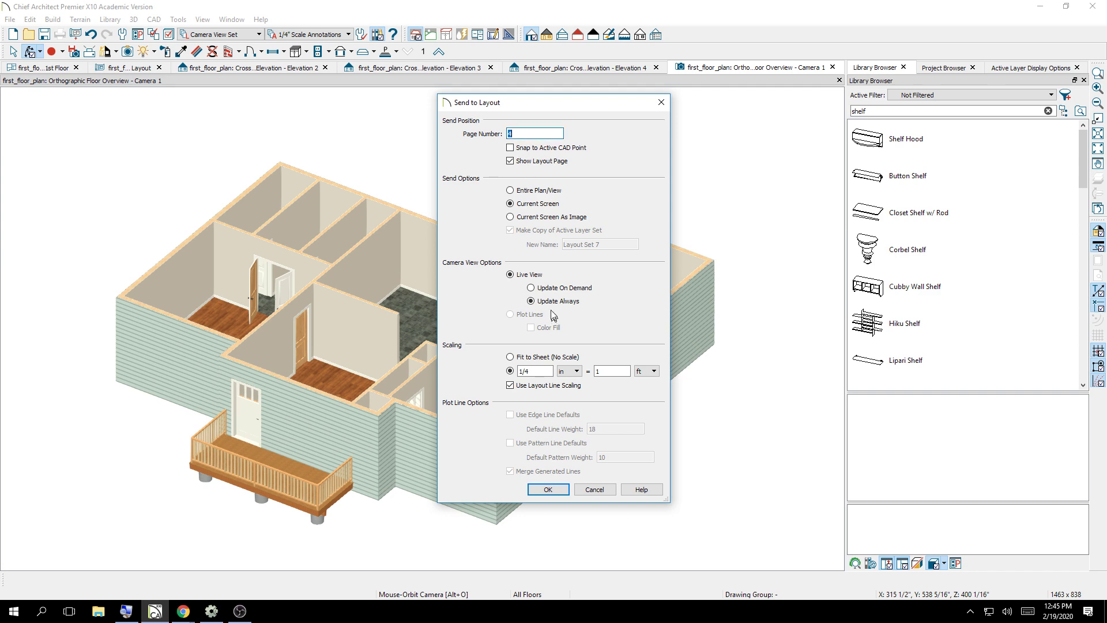
# - Send the overview to page 4 as Current Screen As Image, shrink it and centre it
pyautogui.click(524, 219)
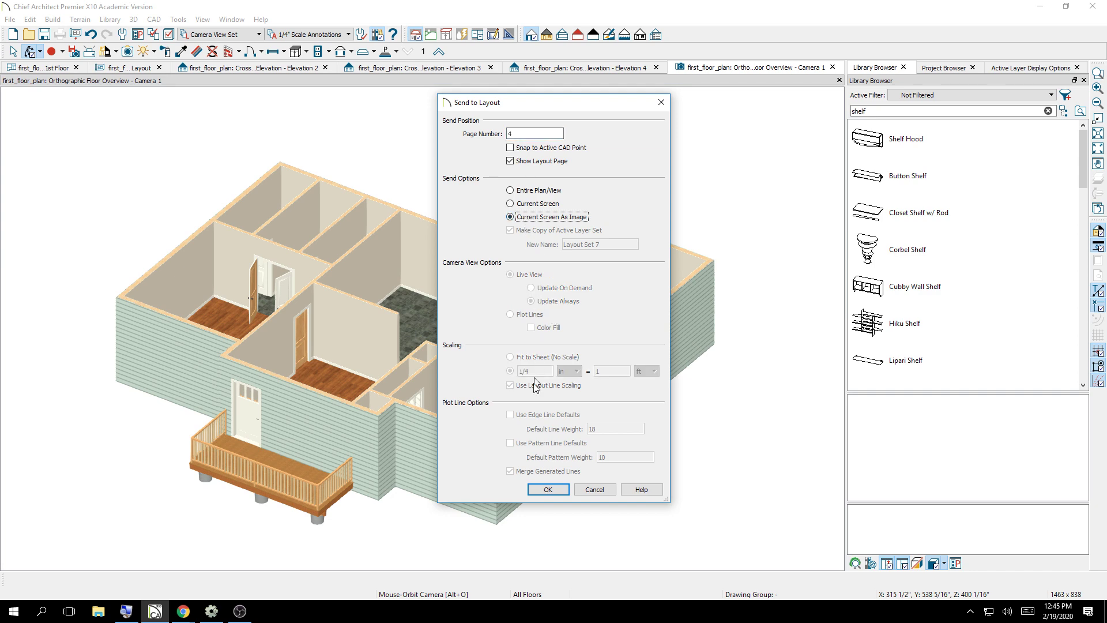
pyautogui.click(546, 490)
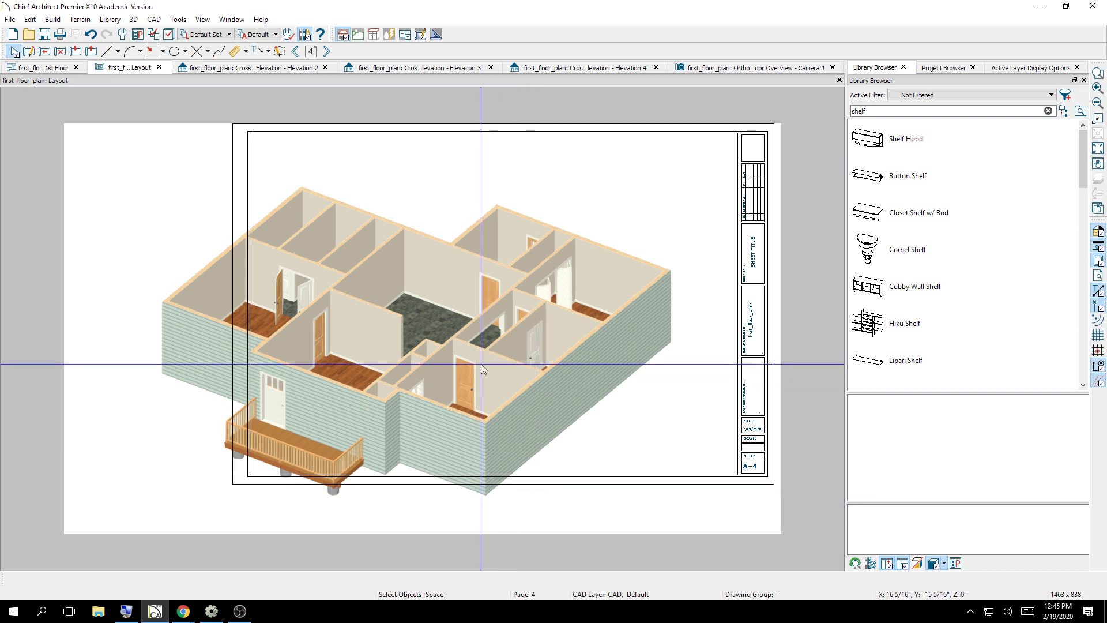
pyautogui.moveTo(41, 548); pyautogui.dragTo(264, 424)
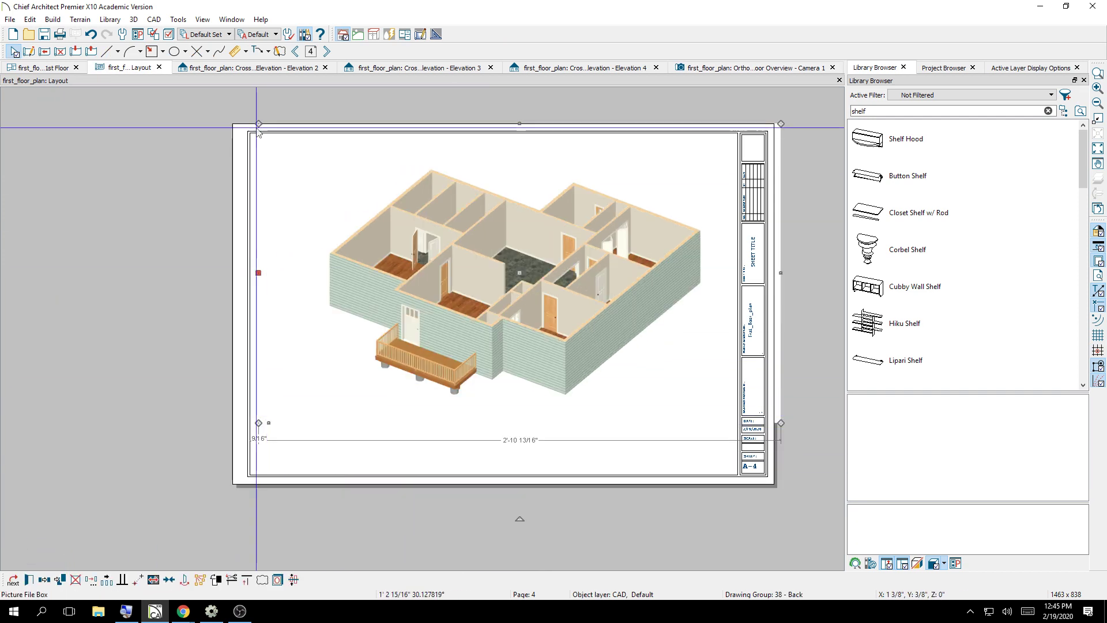
pyautogui.moveTo(258, 123); pyautogui.dragTo(339, 190)
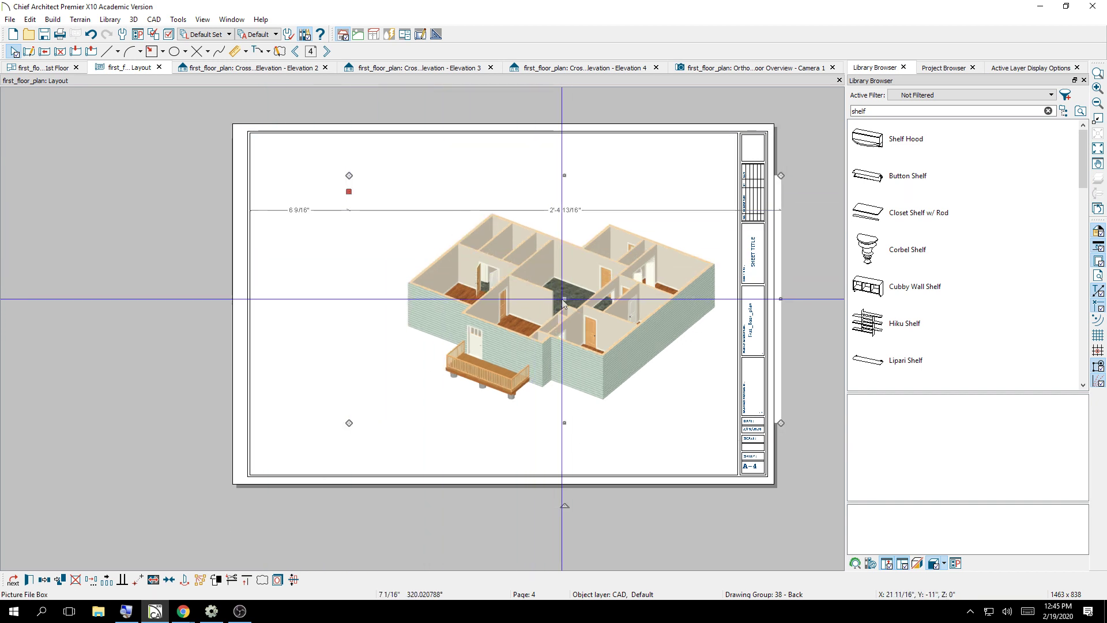
pyautogui.moveTo(565, 300); pyautogui.dragTo(482, 286)
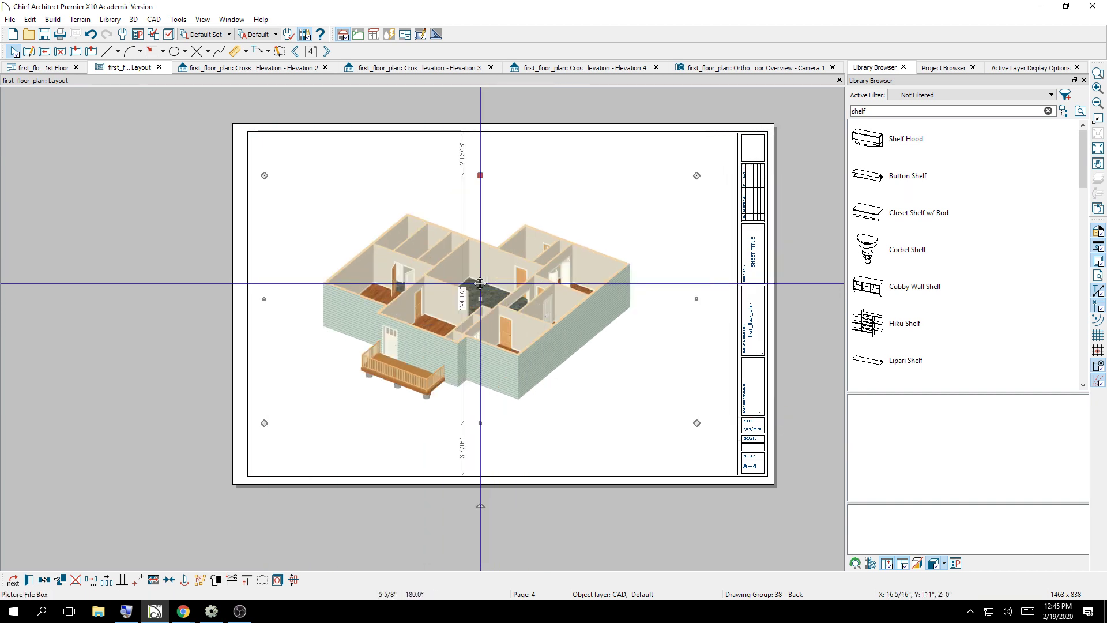
pyautogui.press('Right')
pyautogui.press('Right')
pyautogui.press('Right')
pyautogui.press('Right')
pyautogui.press('Right')
pyautogui.press('Right')
pyautogui.press('Right')
pyautogui.press('Right')
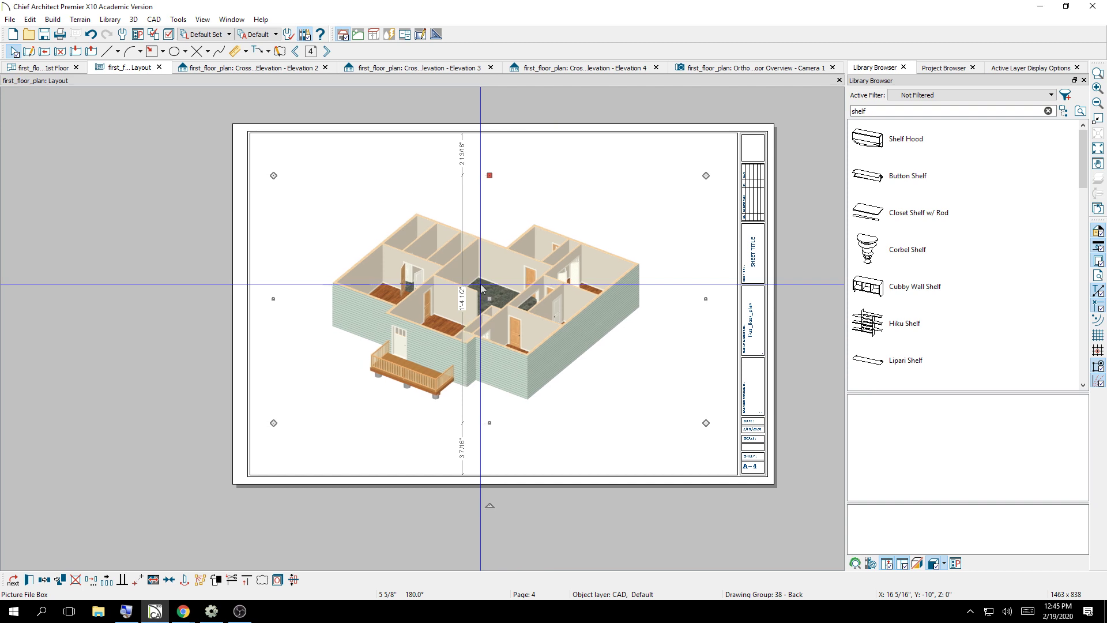
pyautogui.press('Left')
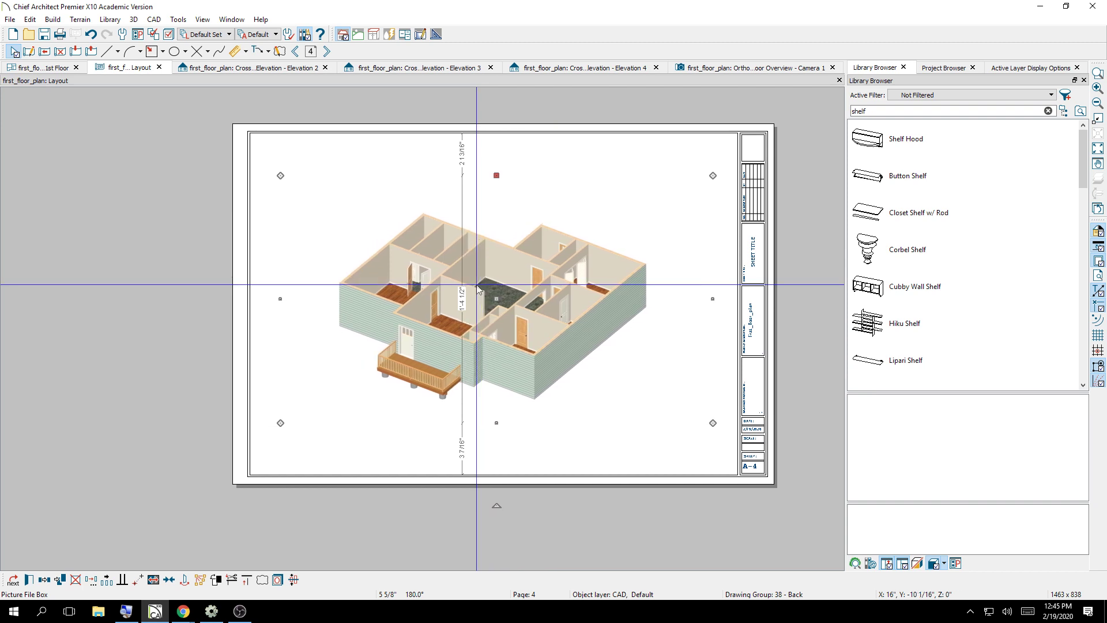
pyautogui.click(160, 286)
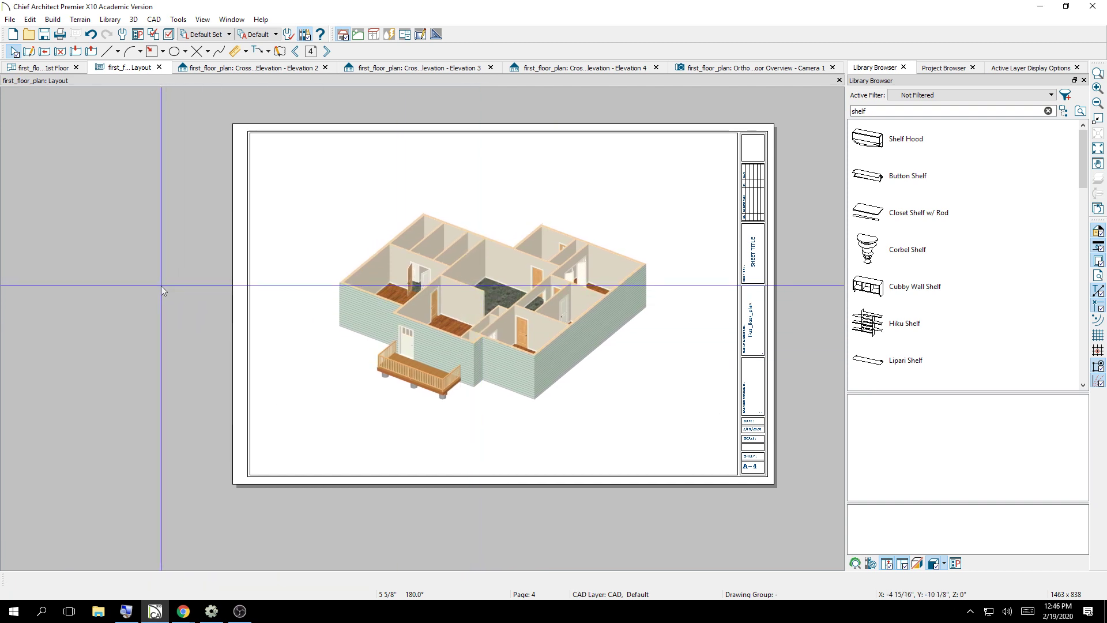
# - Place a Full Camera in the kitchen on the 1st Floor plan and adjust its aim
pyautogui.click(23, 70)
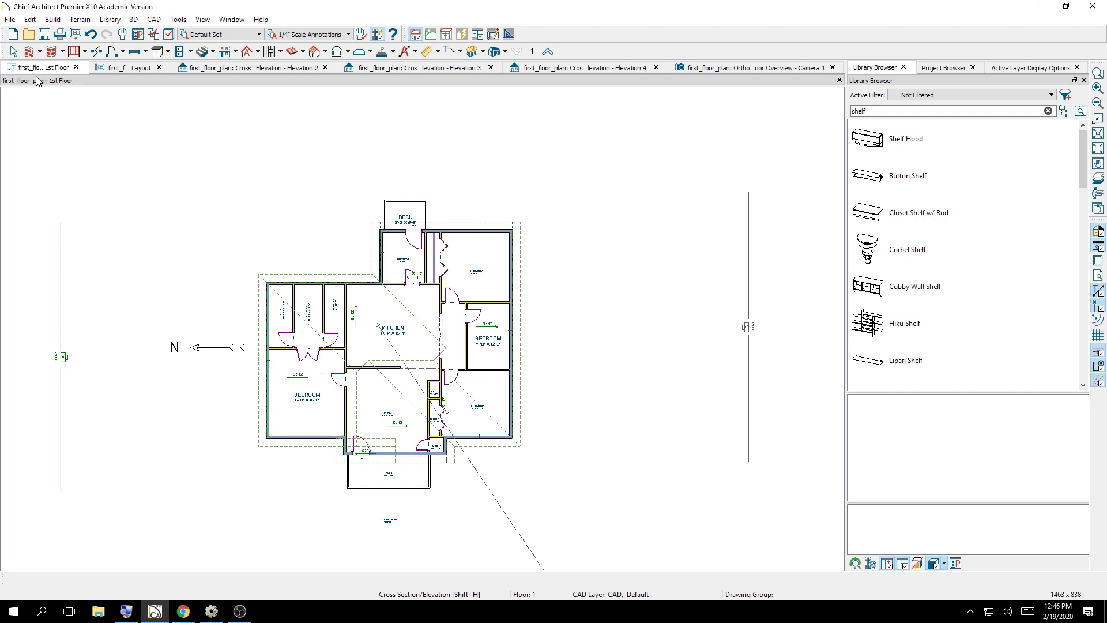
pyautogui.click(507, 53)
pyautogui.click(525, 71)
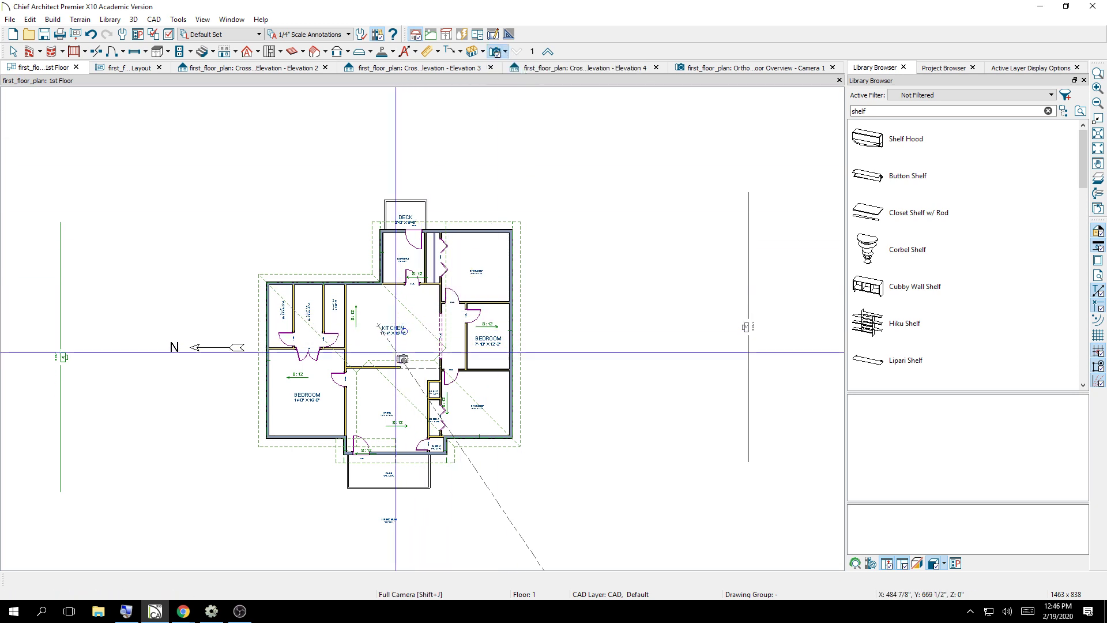
pyautogui.moveTo(374, 298); pyautogui.dragTo(383, 315)
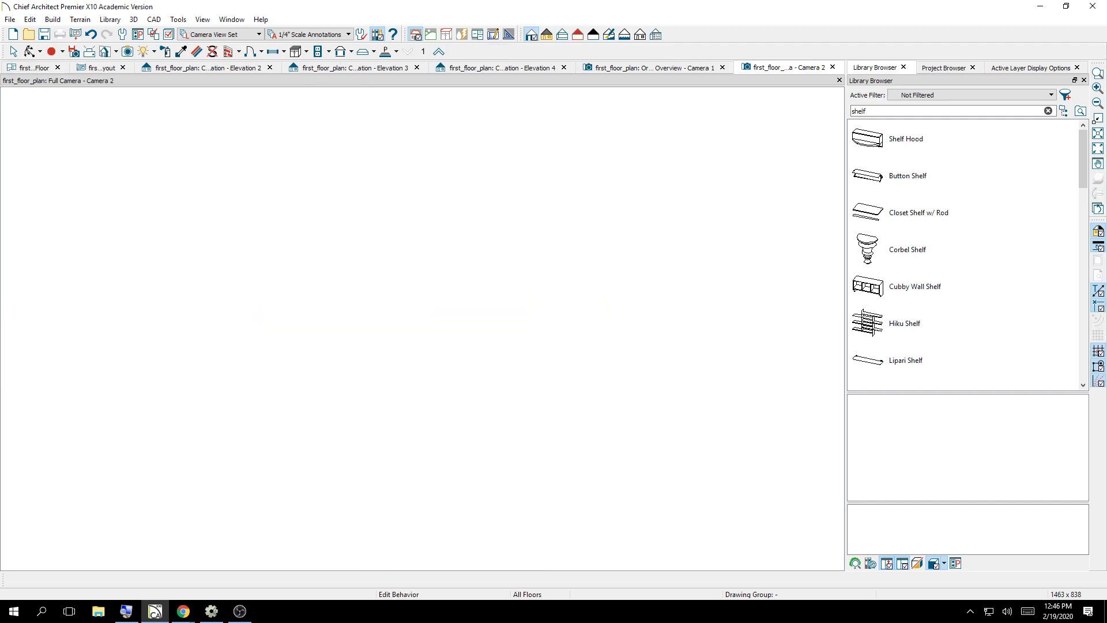
pyautogui.moveTo(228, 346); pyautogui.dragTo(291, 346)
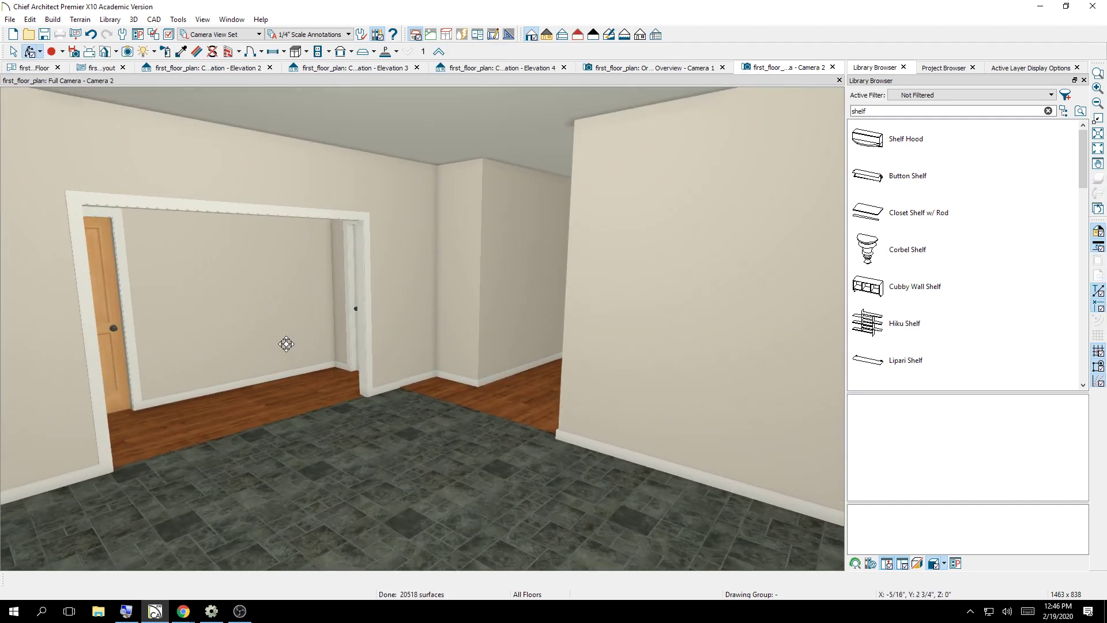
# - Send the Camera 2 view to layout as a still image, resize and move it, then cut it
pyautogui.click(11, 19)
pyautogui.click(68, 288)
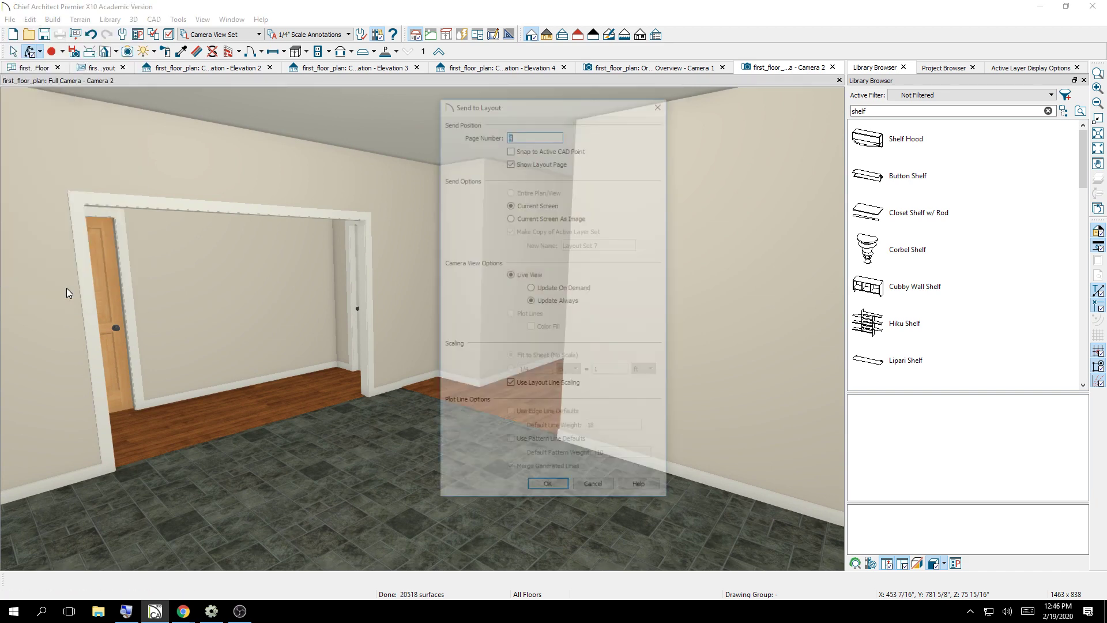
pyautogui.click(509, 218)
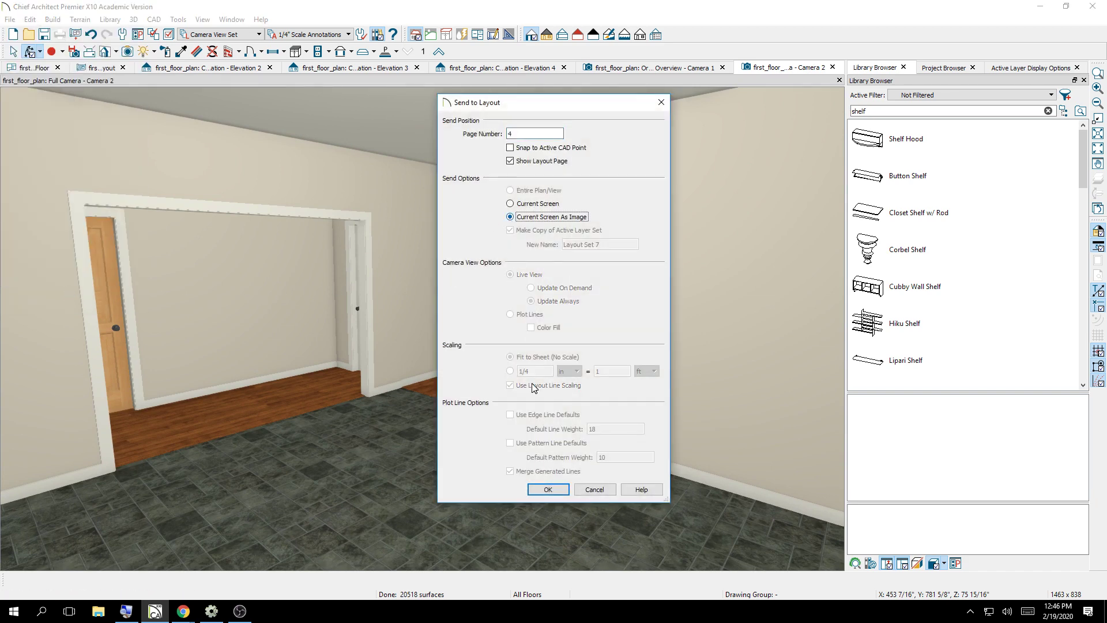
pyautogui.click(536, 491)
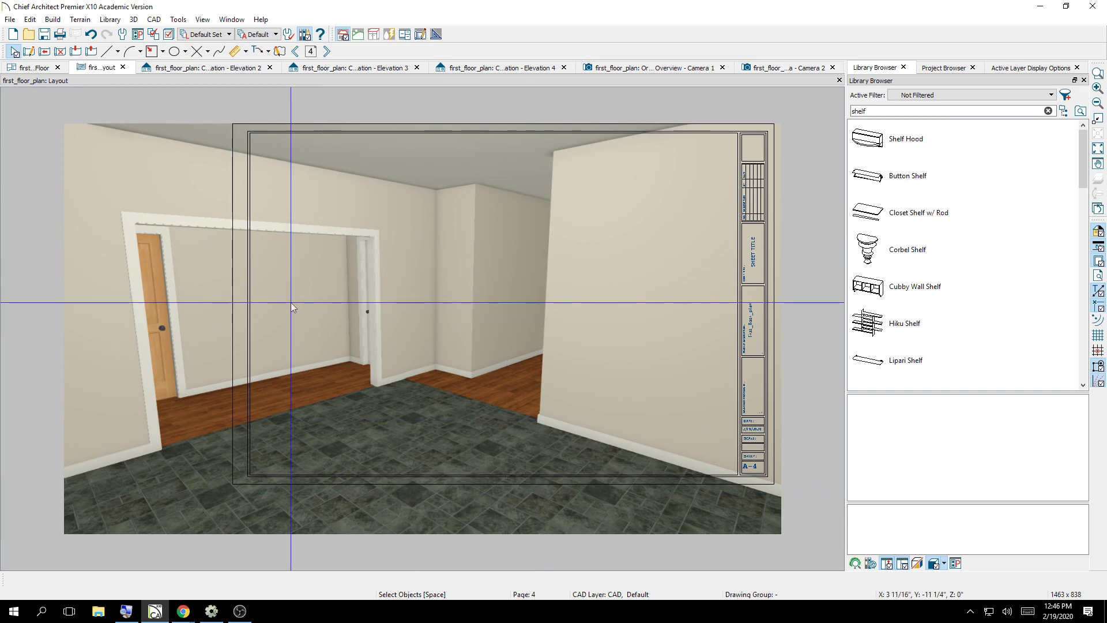
pyautogui.click(290, 302)
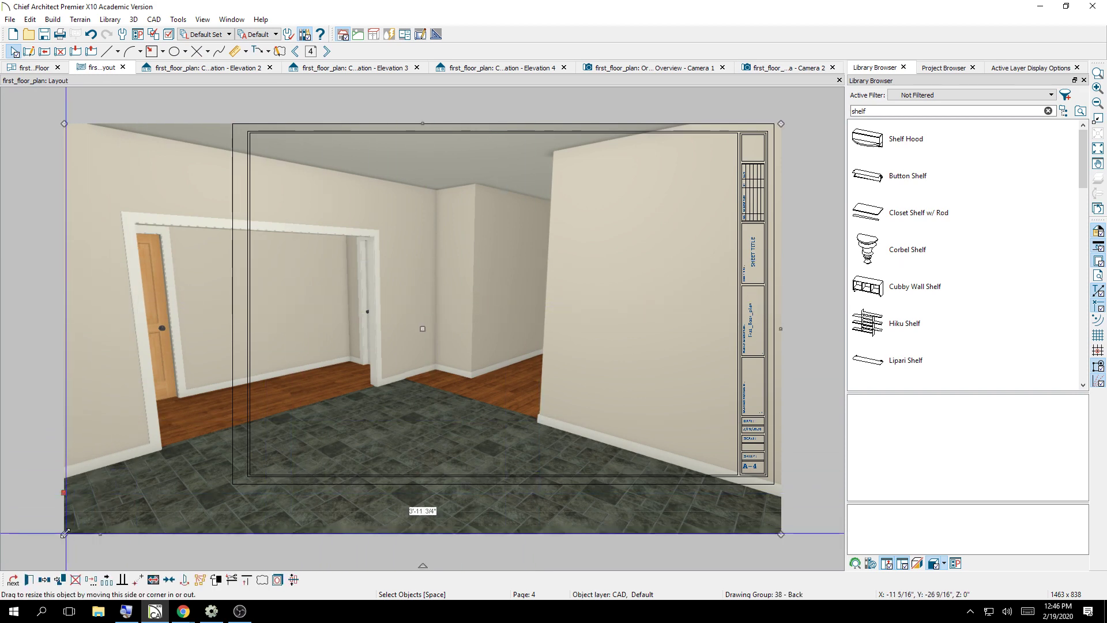
pyautogui.moveTo(64, 533); pyautogui.dragTo(476, 245)
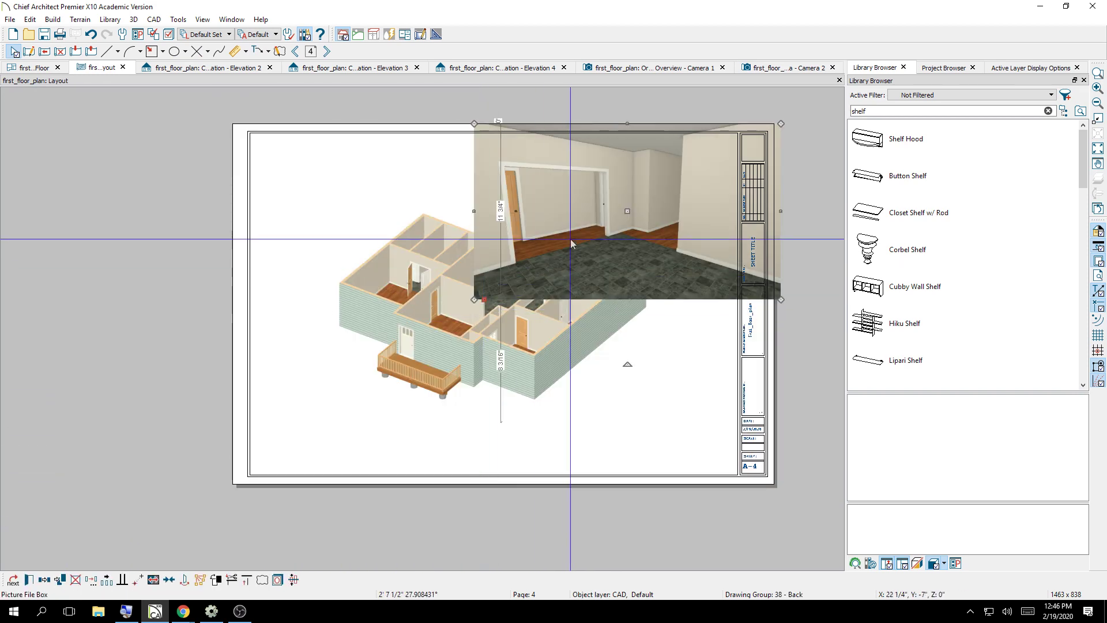
pyautogui.moveTo(627, 211); pyautogui.dragTo(434, 264)
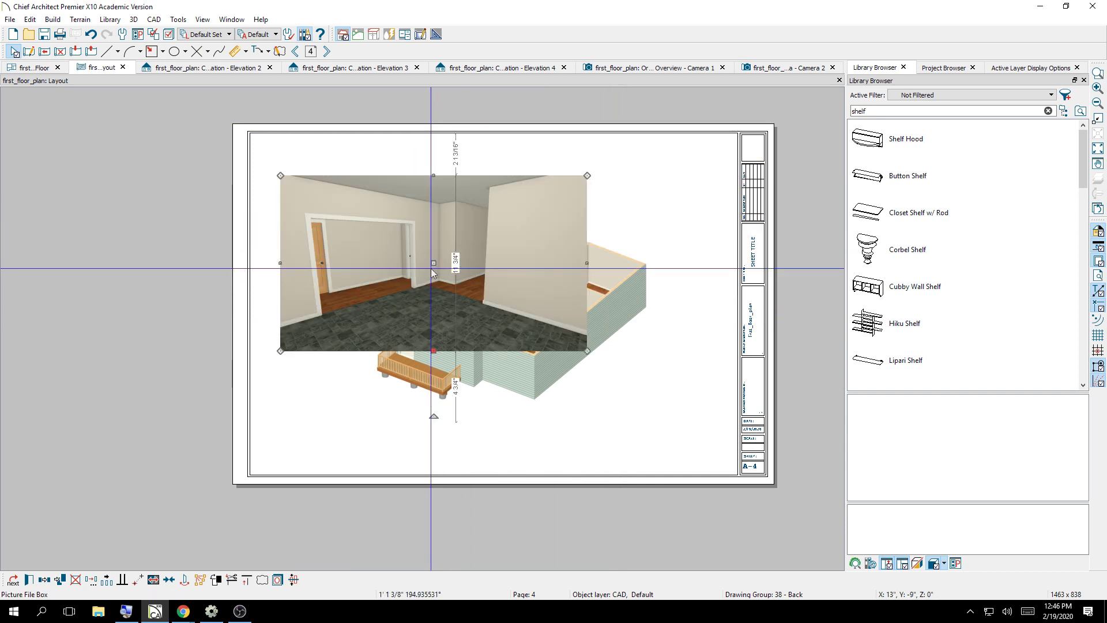
pyautogui.press('Delete')
# - Paste the camera image centred on layout page 5, lower it slightly, then switch to Chrome
pyautogui.click(327, 51)
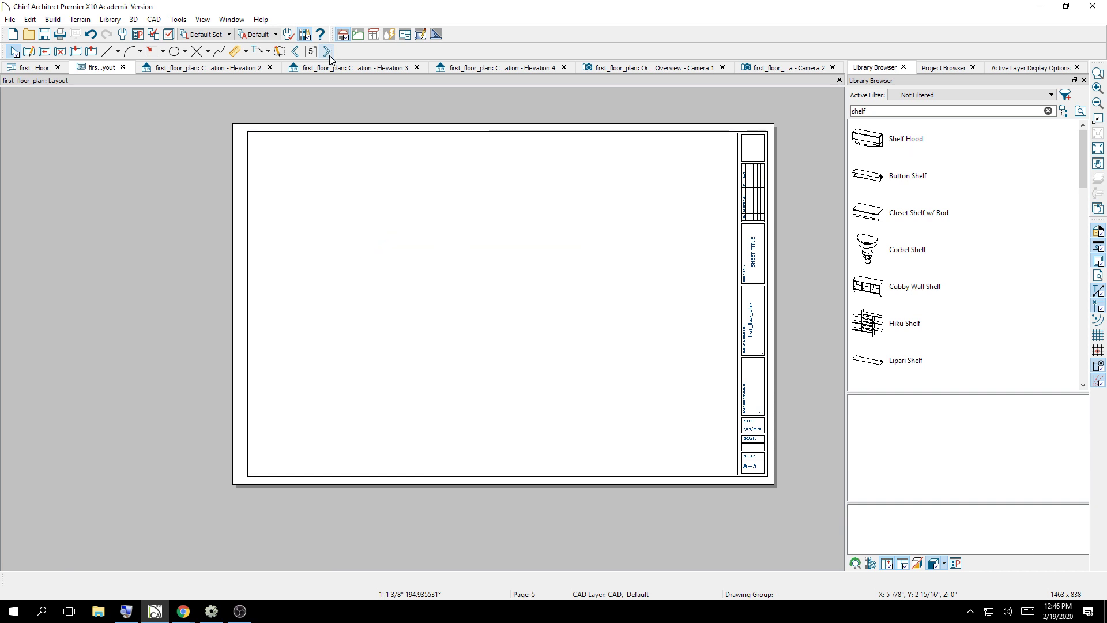
pyautogui.hotkey('ctrl', 'v')
pyautogui.click(477, 278)
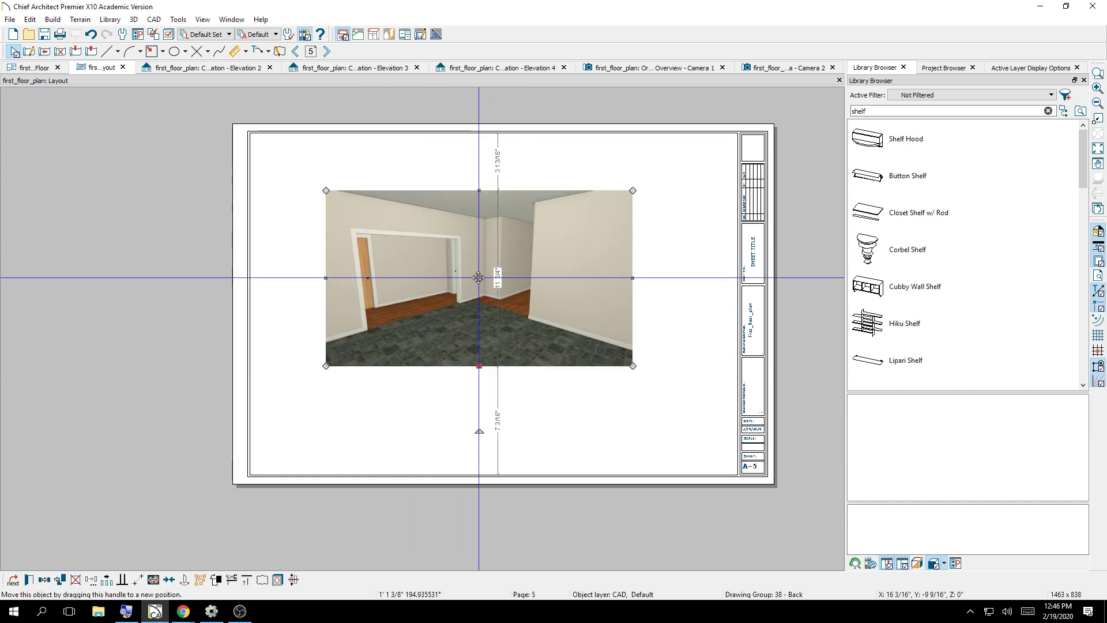
pyautogui.moveTo(478, 277); pyautogui.dragTo(479, 298)
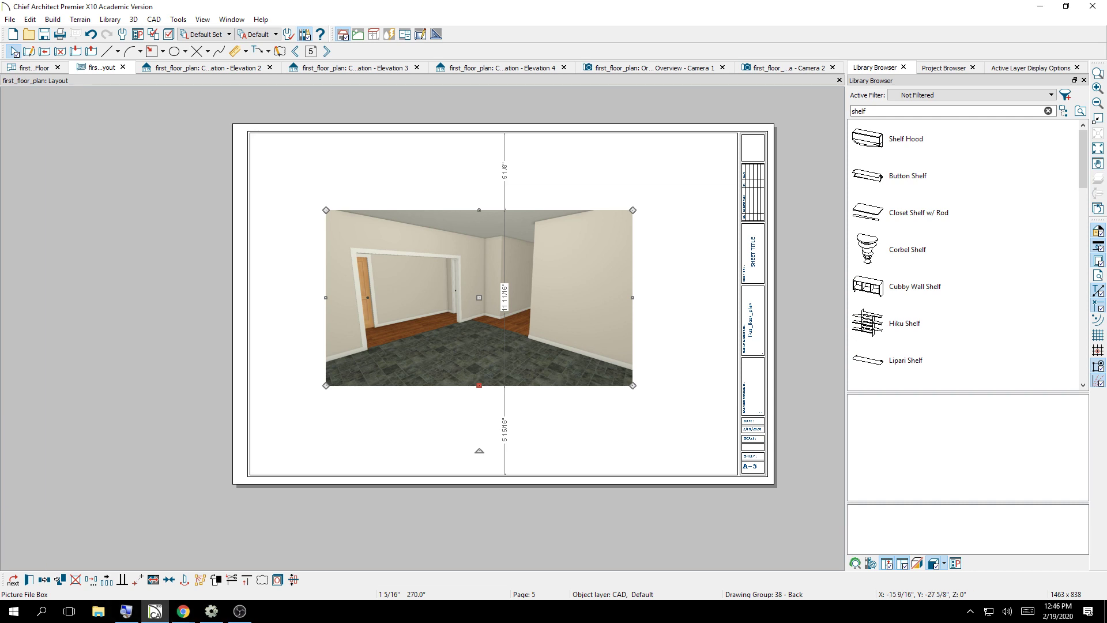
pyautogui.hotkey('alt', 'Tab')
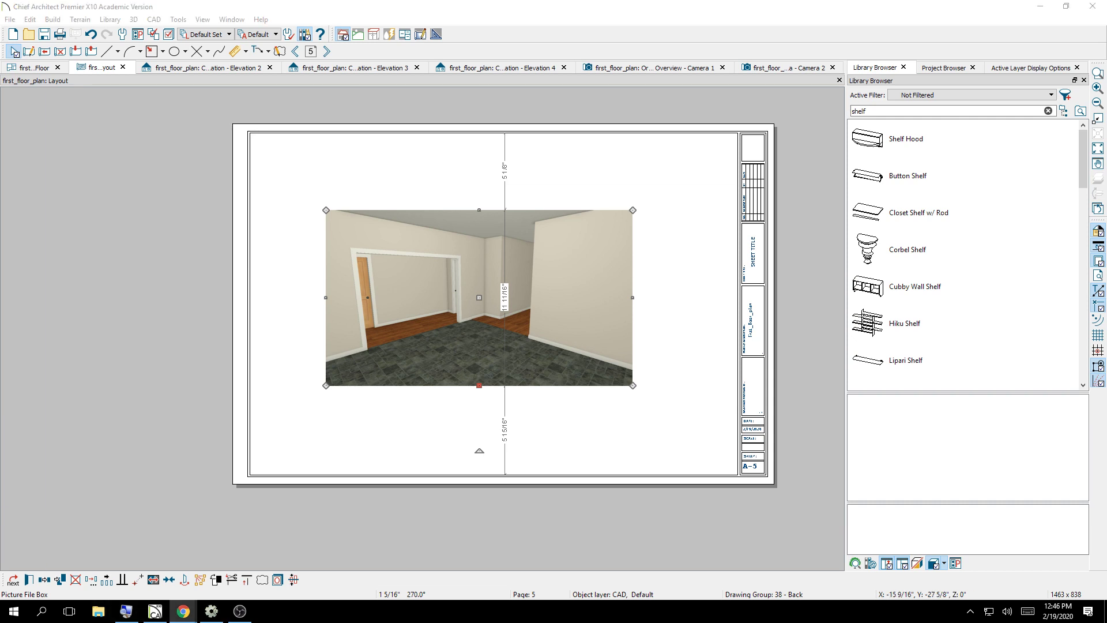